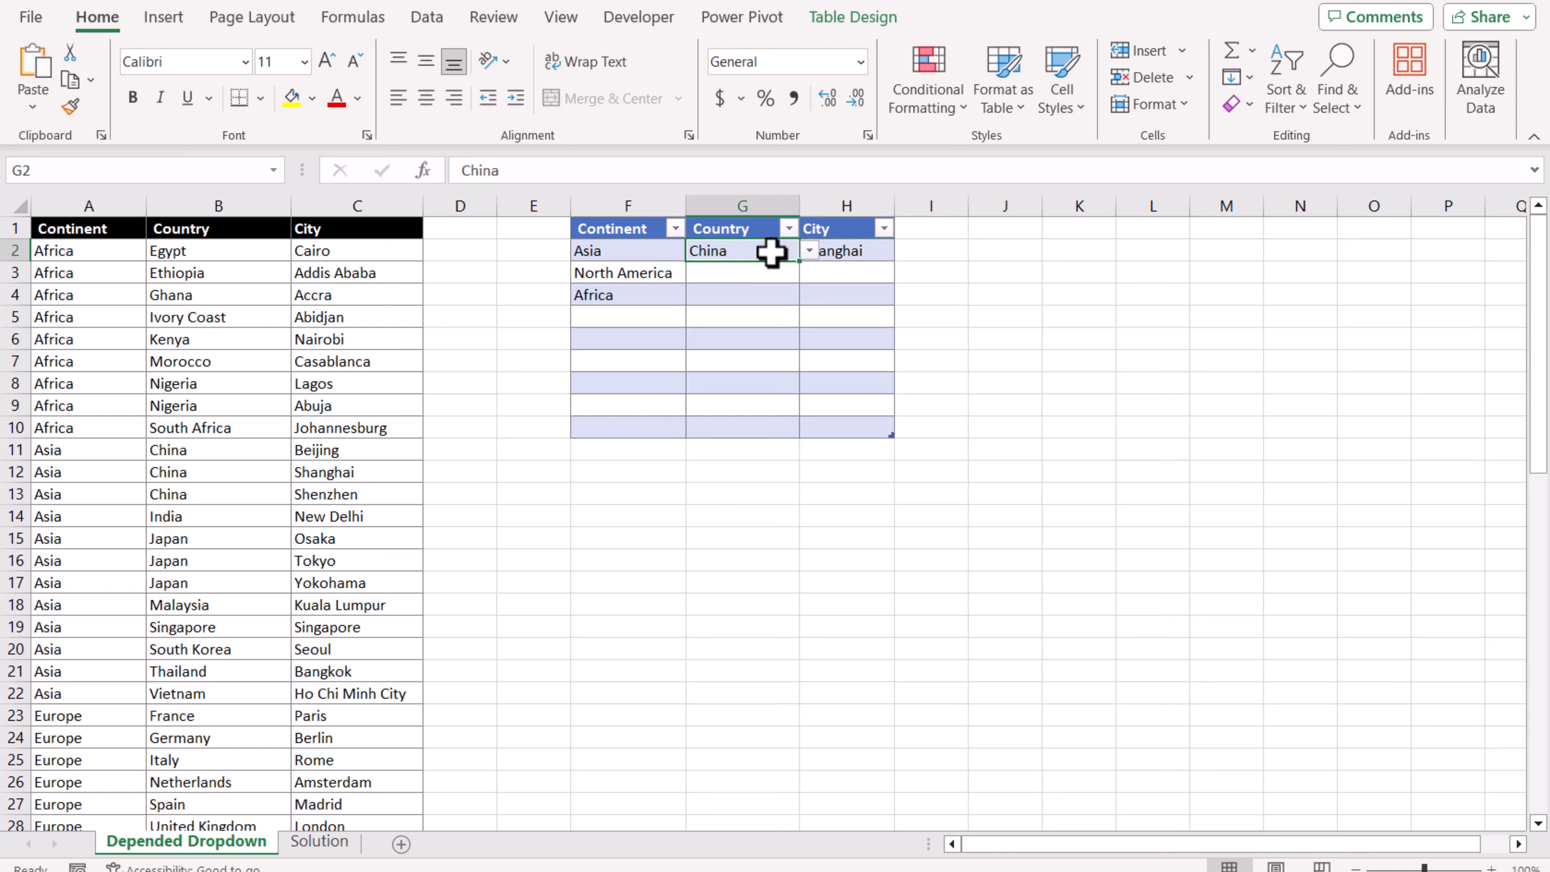
Step: Change the country in G2 to India and open the list of cities offered for H2
{"action": "left_click", "coordinate": [809, 250]}
{"action": "left_click", "coordinate": [783, 294]}
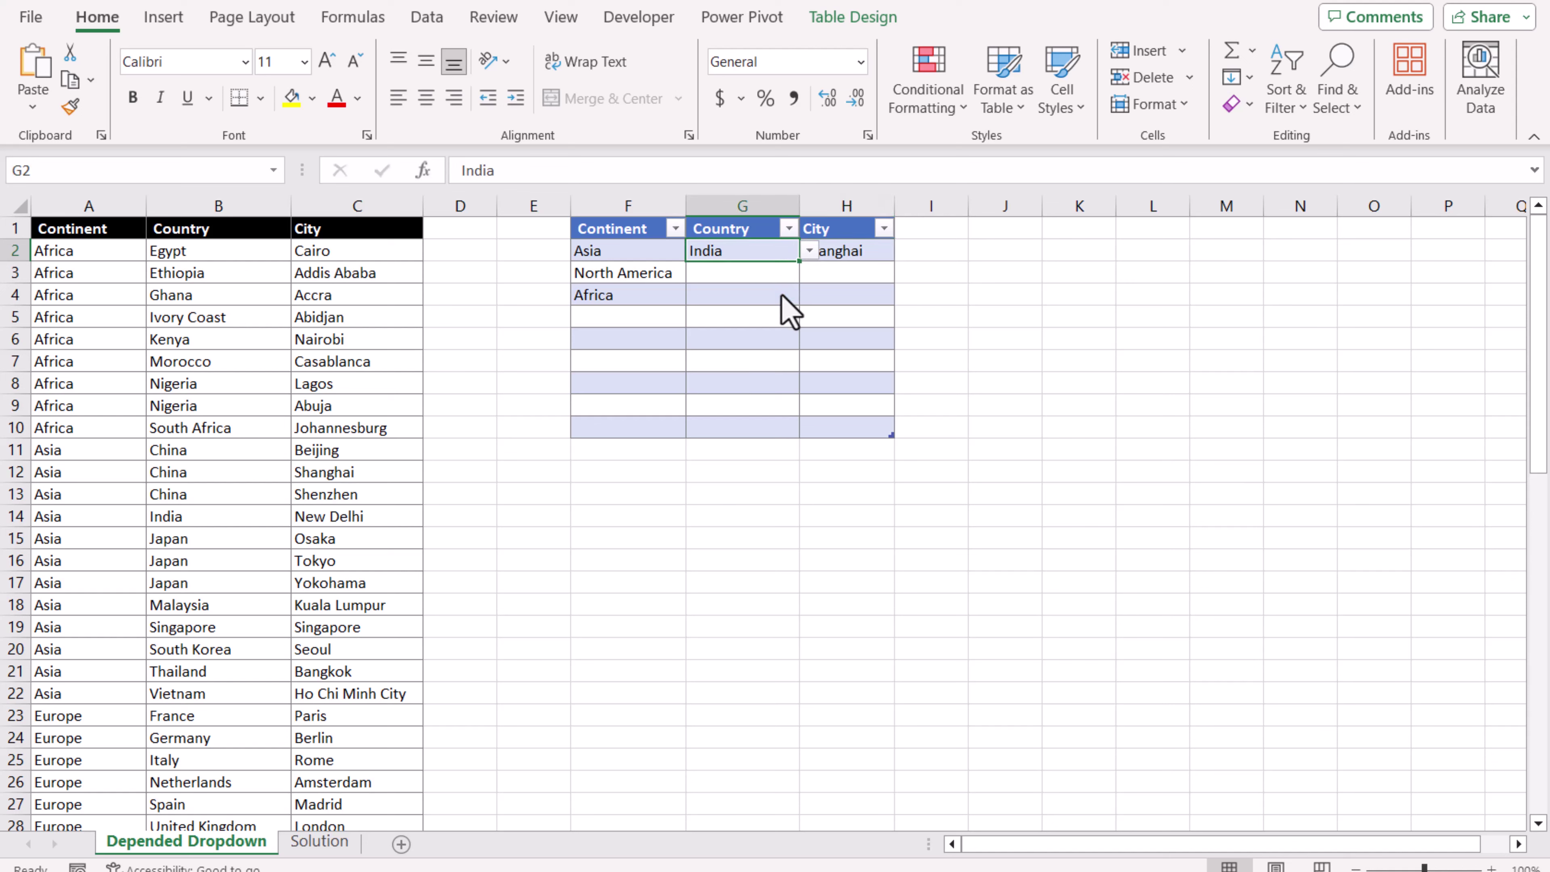
{"action": "left_click", "coordinate": [1065, 339]}
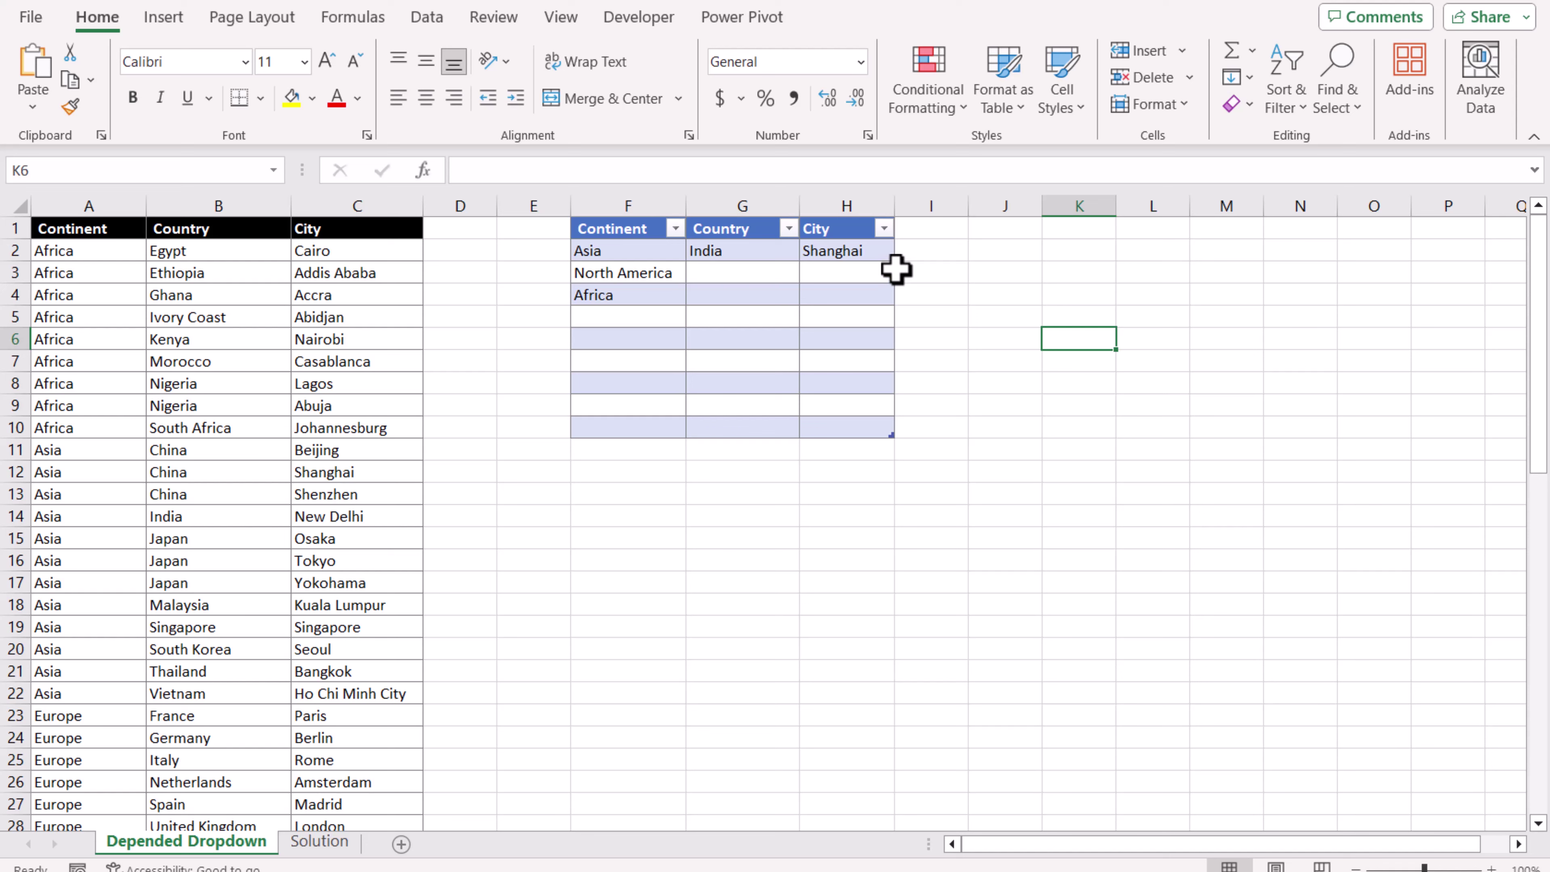
{"action": "left_click", "coordinate": [891, 251]}
{"action": "left_click", "coordinate": [903, 254]}
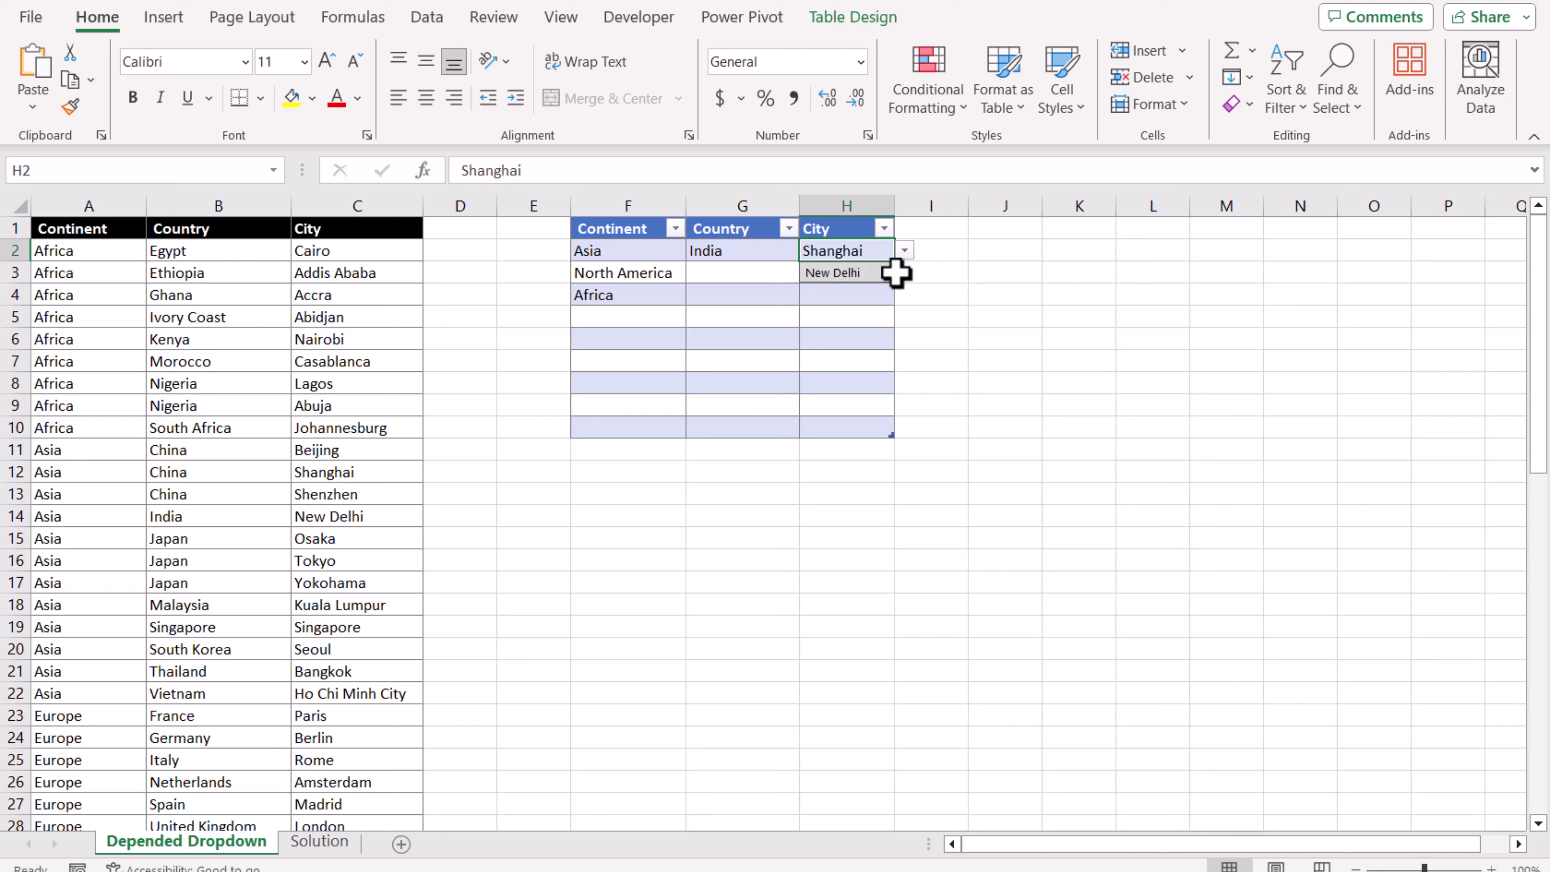
{"action": "left_click", "coordinate": [979, 288]}
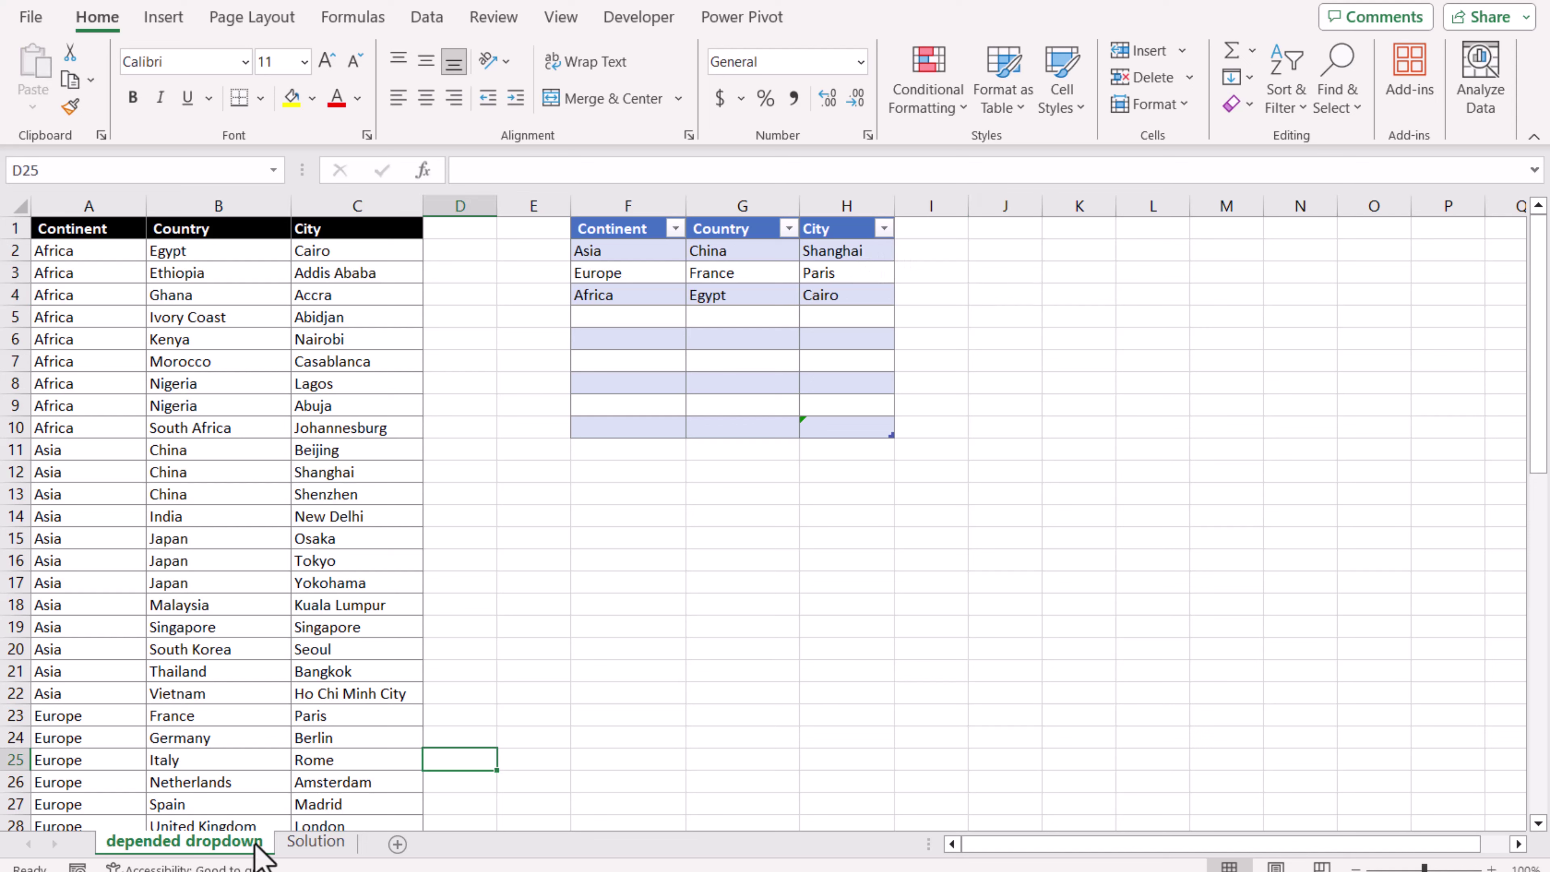
Step: Switch to the Solution sheet and change the country in G2 to India
{"action": "left_click", "coordinate": [316, 841]}
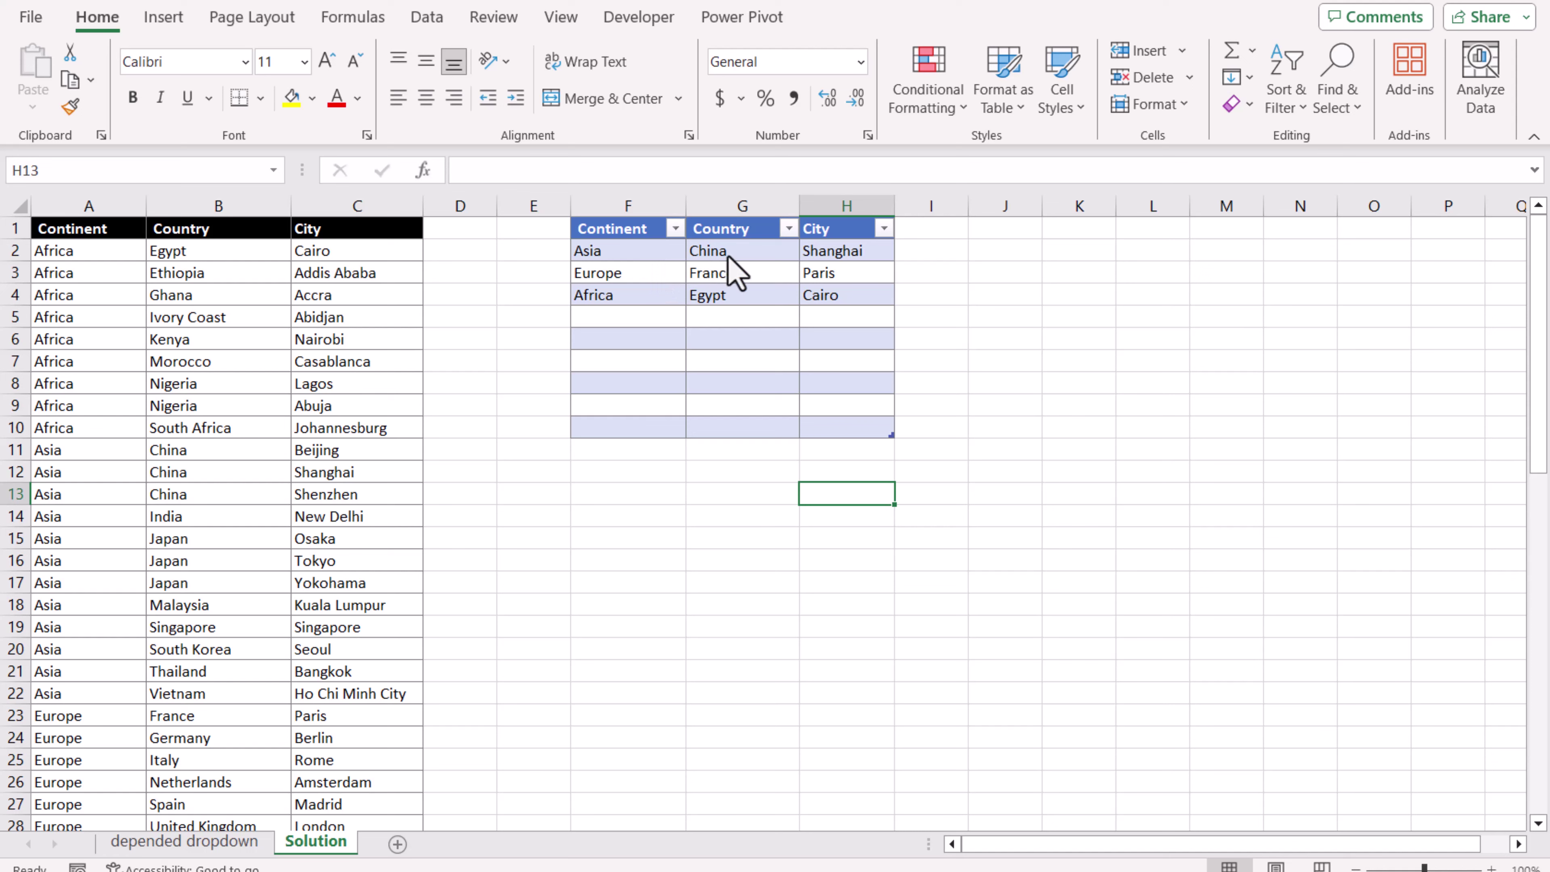
{"action": "left_click", "coordinate": [780, 255]}
{"action": "left_click", "coordinate": [809, 250]}
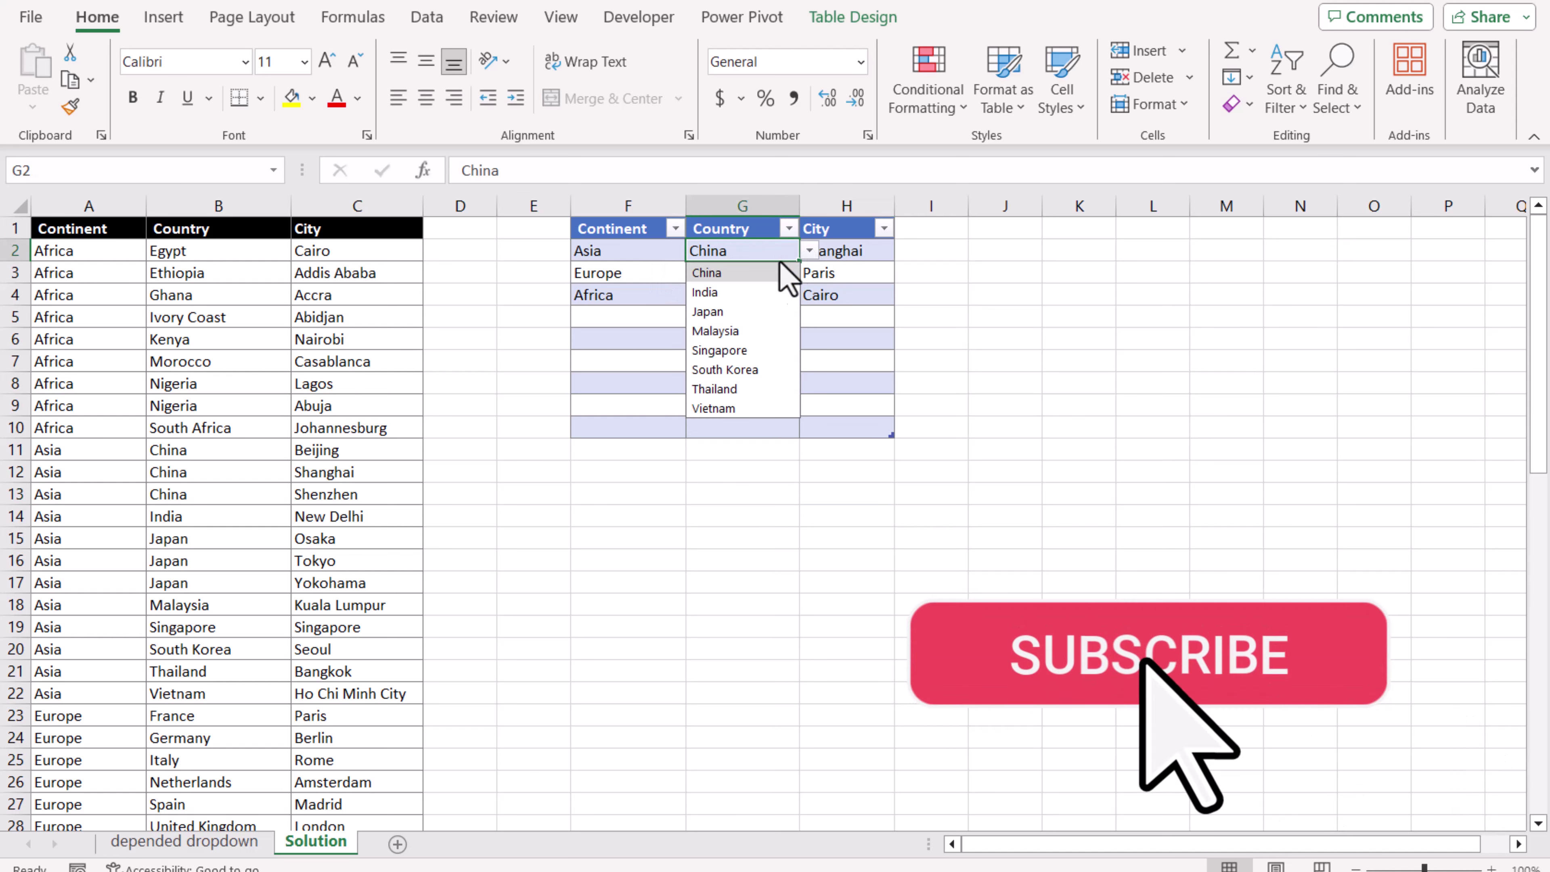
{"action": "left_click", "coordinate": [760, 293]}
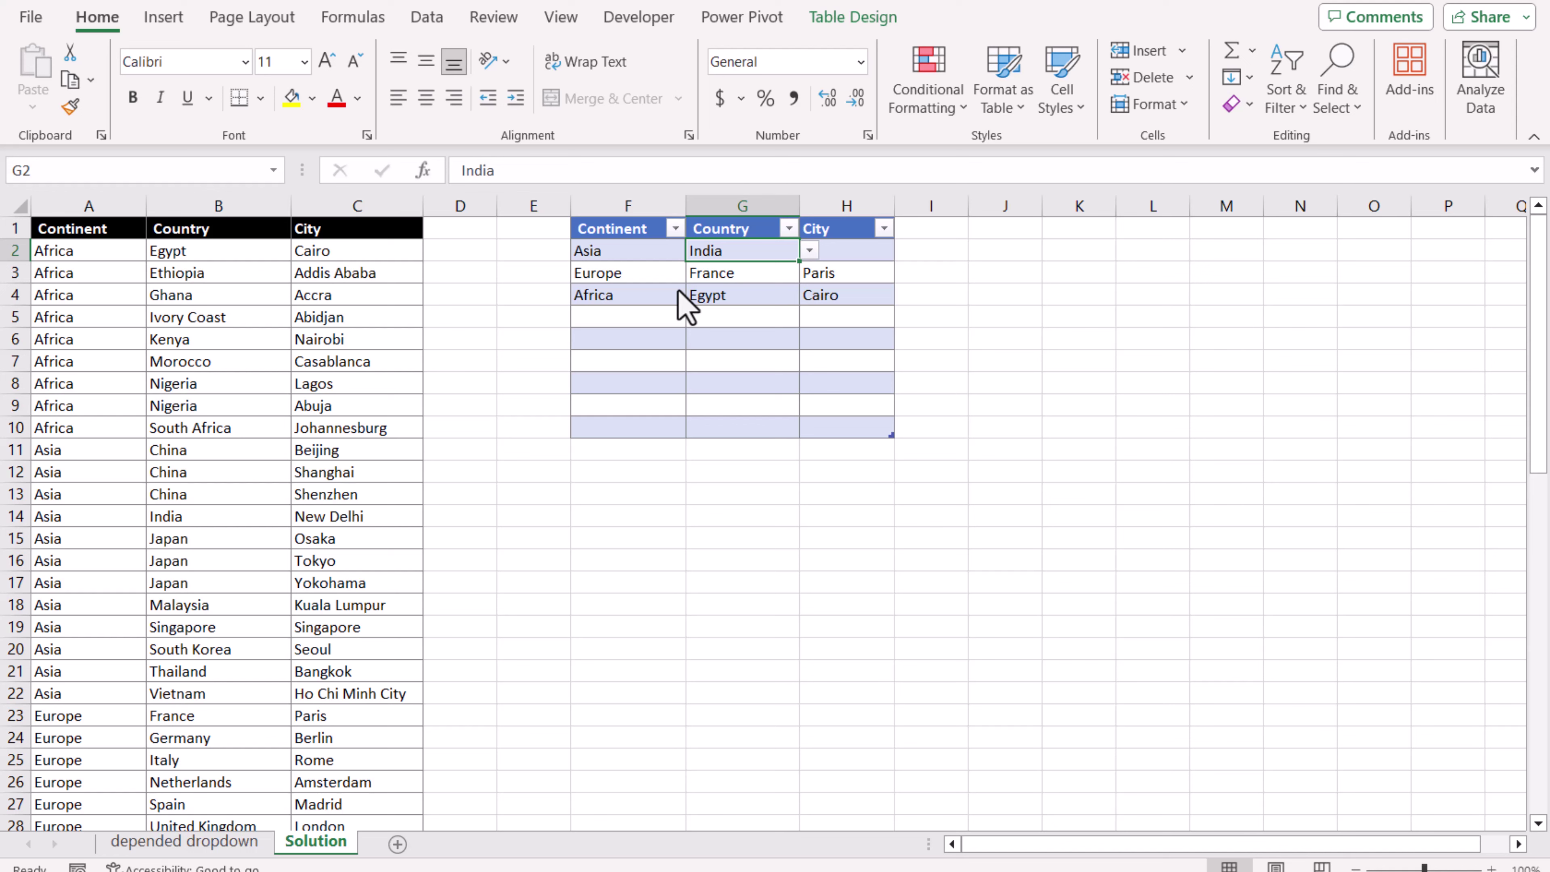
Step: Change the continent in F3 of the Solution sheet to Africa
{"action": "left_click", "coordinate": [662, 275]}
{"action": "left_click", "coordinate": [696, 273]}
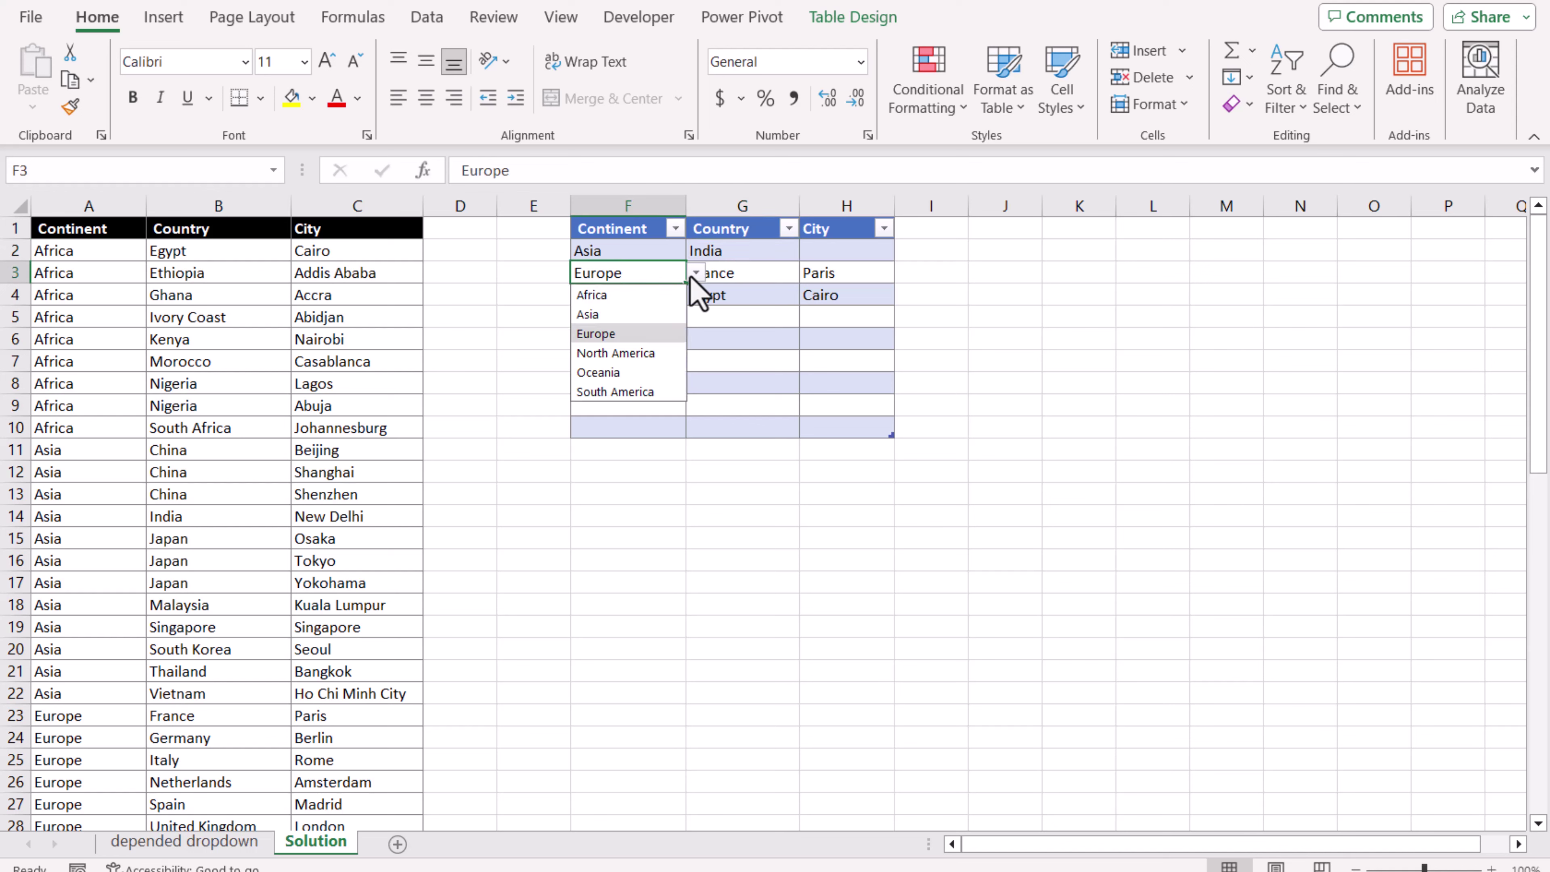
{"action": "left_click", "coordinate": [671, 295]}
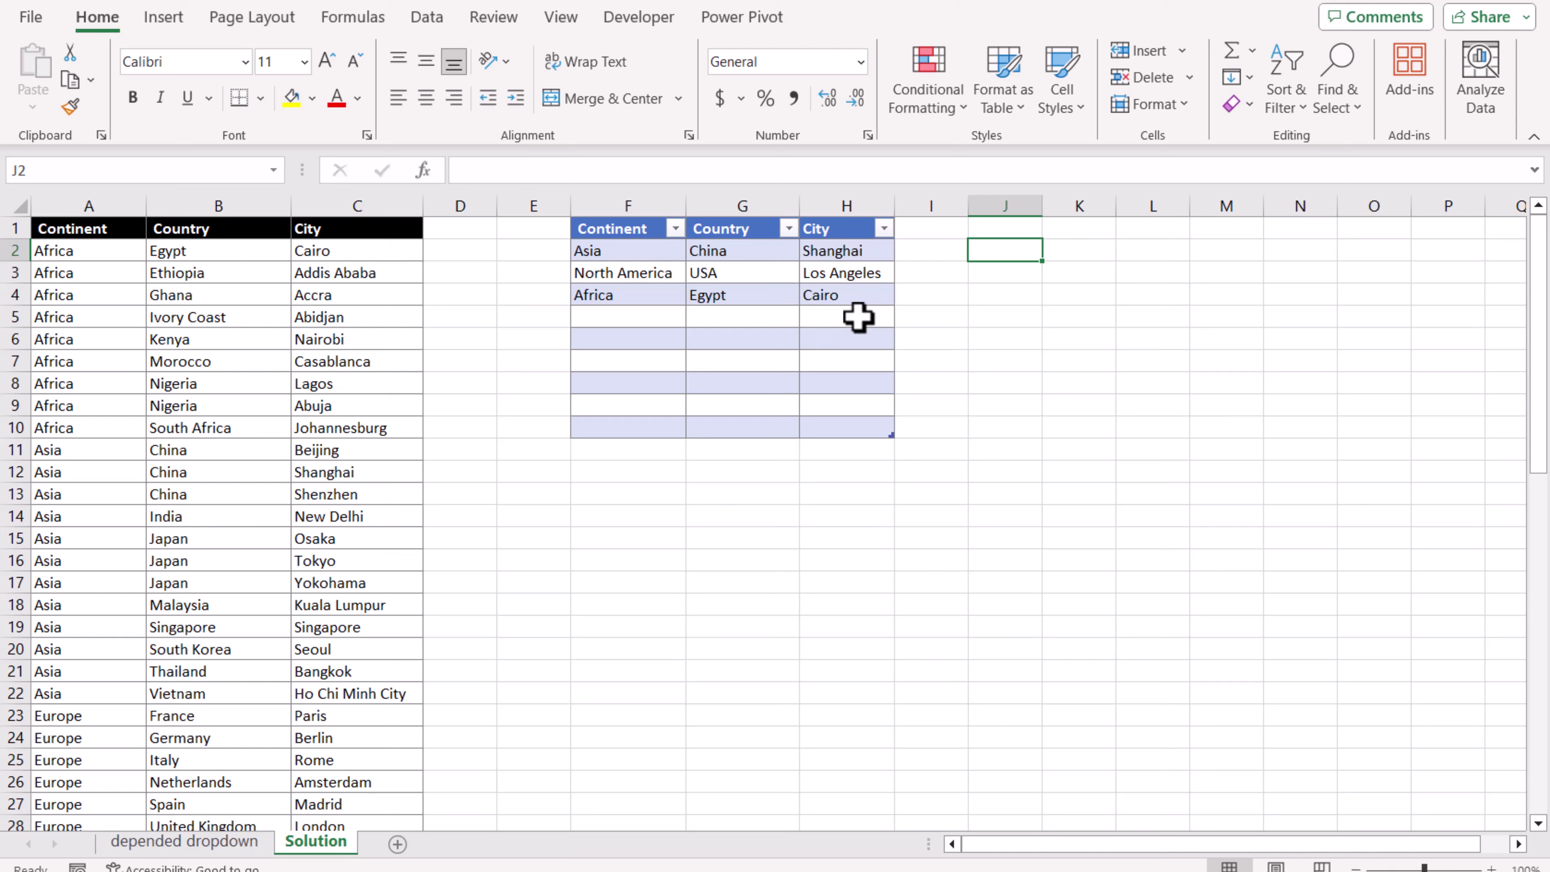
Step: Start an XMATCH formula in J2 whose lookup value begins with the plain cell reference G2 instead of a table reference
{"action": "type", "text": "=xmatch("}
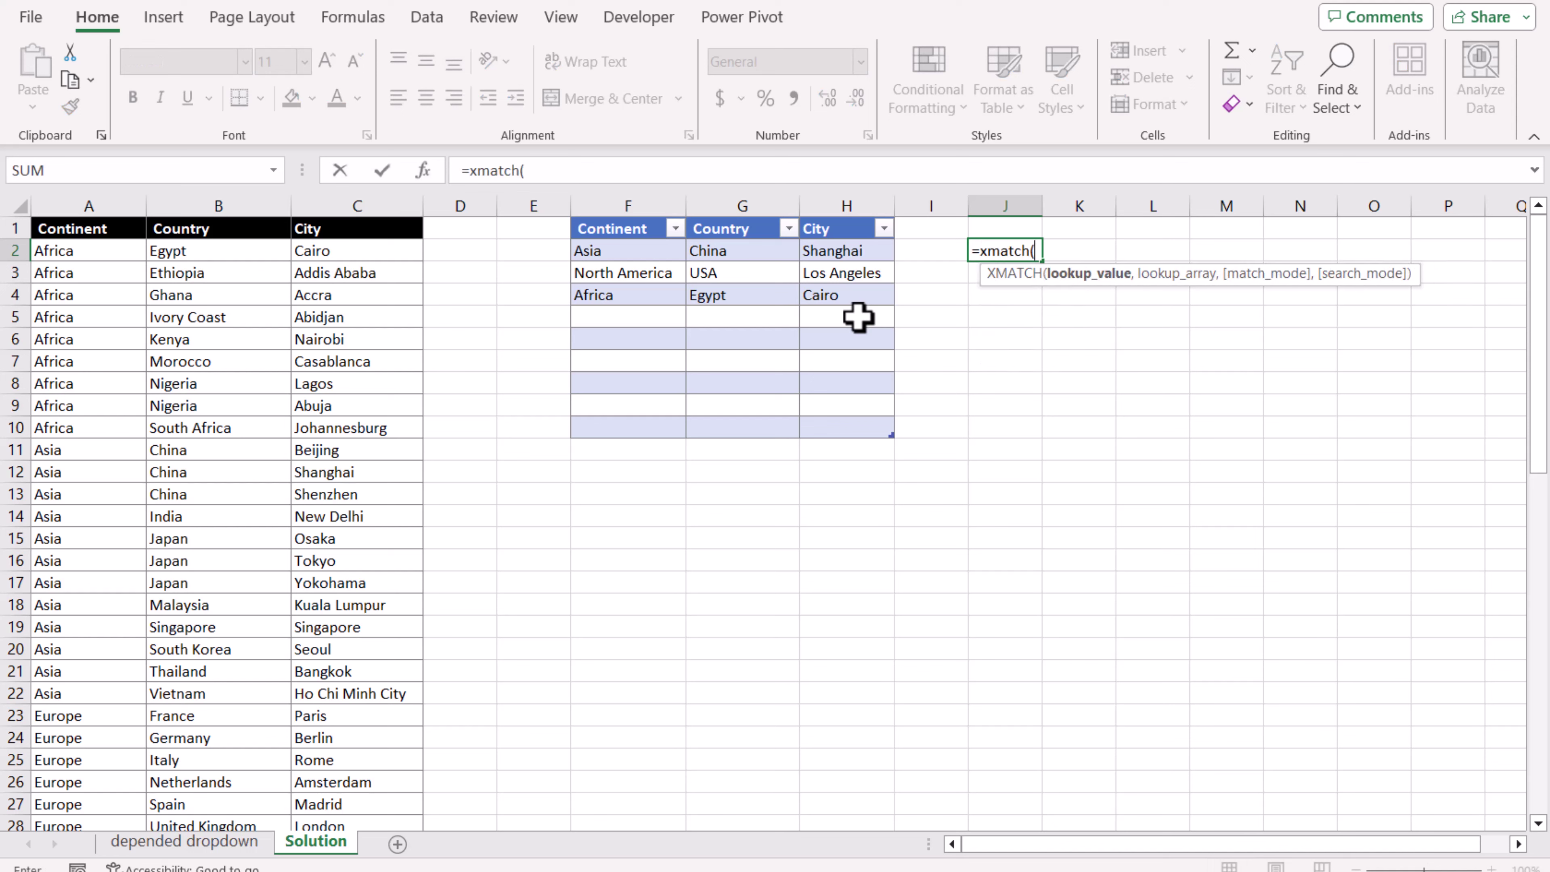
{"action": "left_click", "coordinate": [743, 251]}
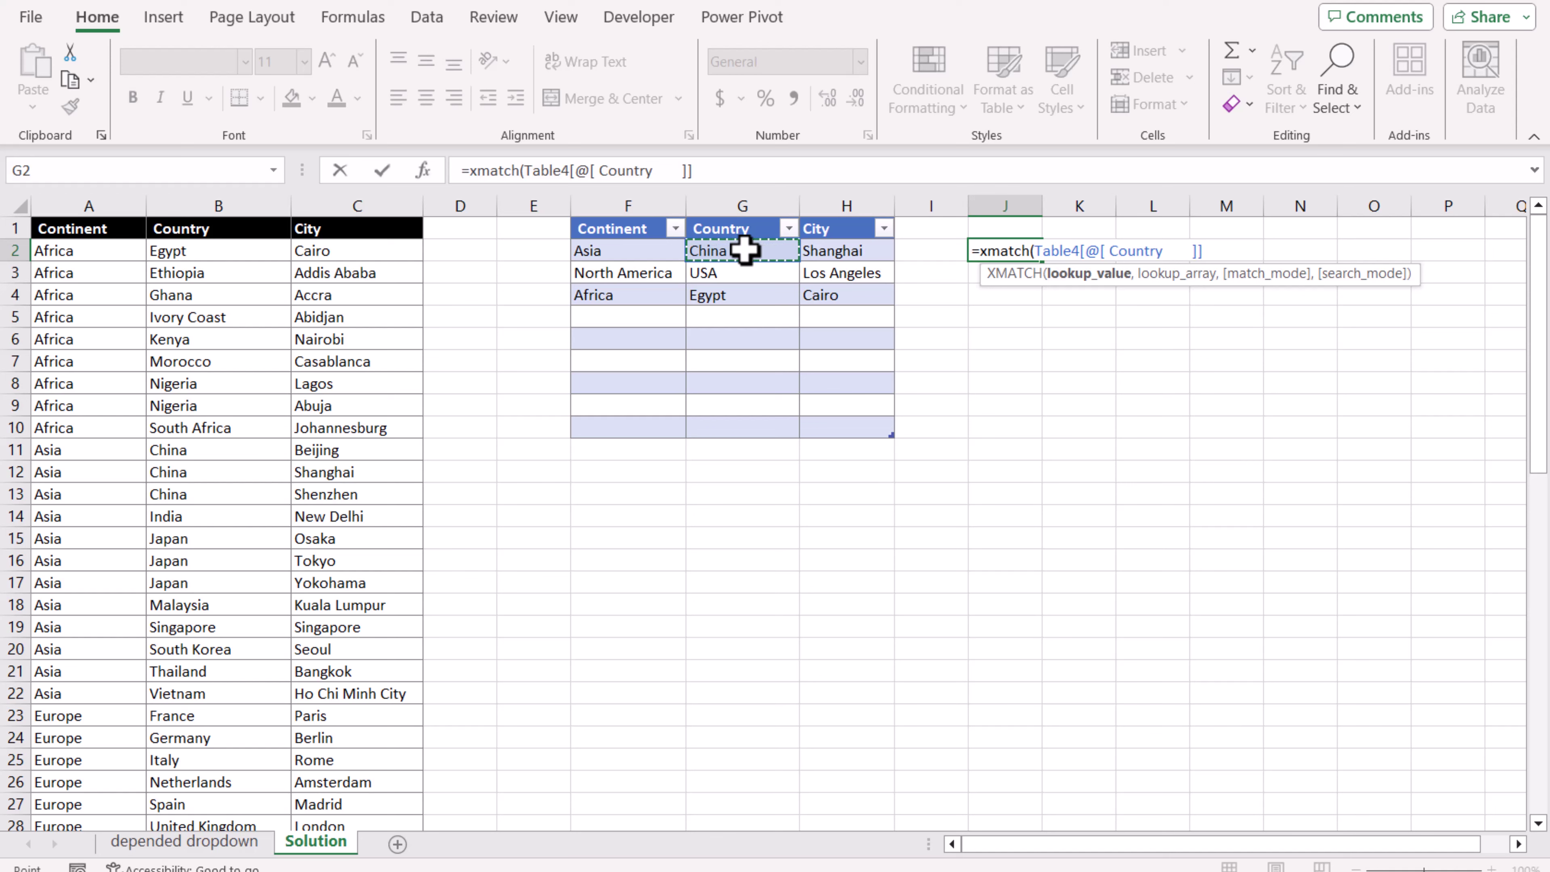
{"action": "key", "text": "BackSpace"}
{"action": "key", "text": "BackSpace"}
{"action": "key", "text": "BackSpace"}
{"action": "key", "text": "BackSpace"}
{"action": "key", "text": "BackSpace"}
{"action": "key", "text": "BackSpace"}
{"action": "key", "text": "BackSpace"}
{"action": "key", "text": "BackSpace"}
{"action": "key", "text": "BackSpace"}
{"action": "key", "text": "BackSpace"}
{"action": "key", "text": "BackSpace"}
{"action": "key", "text": "BackSpace"}
{"action": "key", "text": "BackSpace"}
{"action": "key", "text": "BackSpace"}
{"action": "key", "text": "BackSpace"}
{"action": "key", "text": "BackSpace"}
{"action": "key", "text": "BackSpace"}
{"action": "key", "text": "BackSpace"}
{"action": "key", "text": "BackSpace"}
{"action": "key", "text": "BackSpace"}
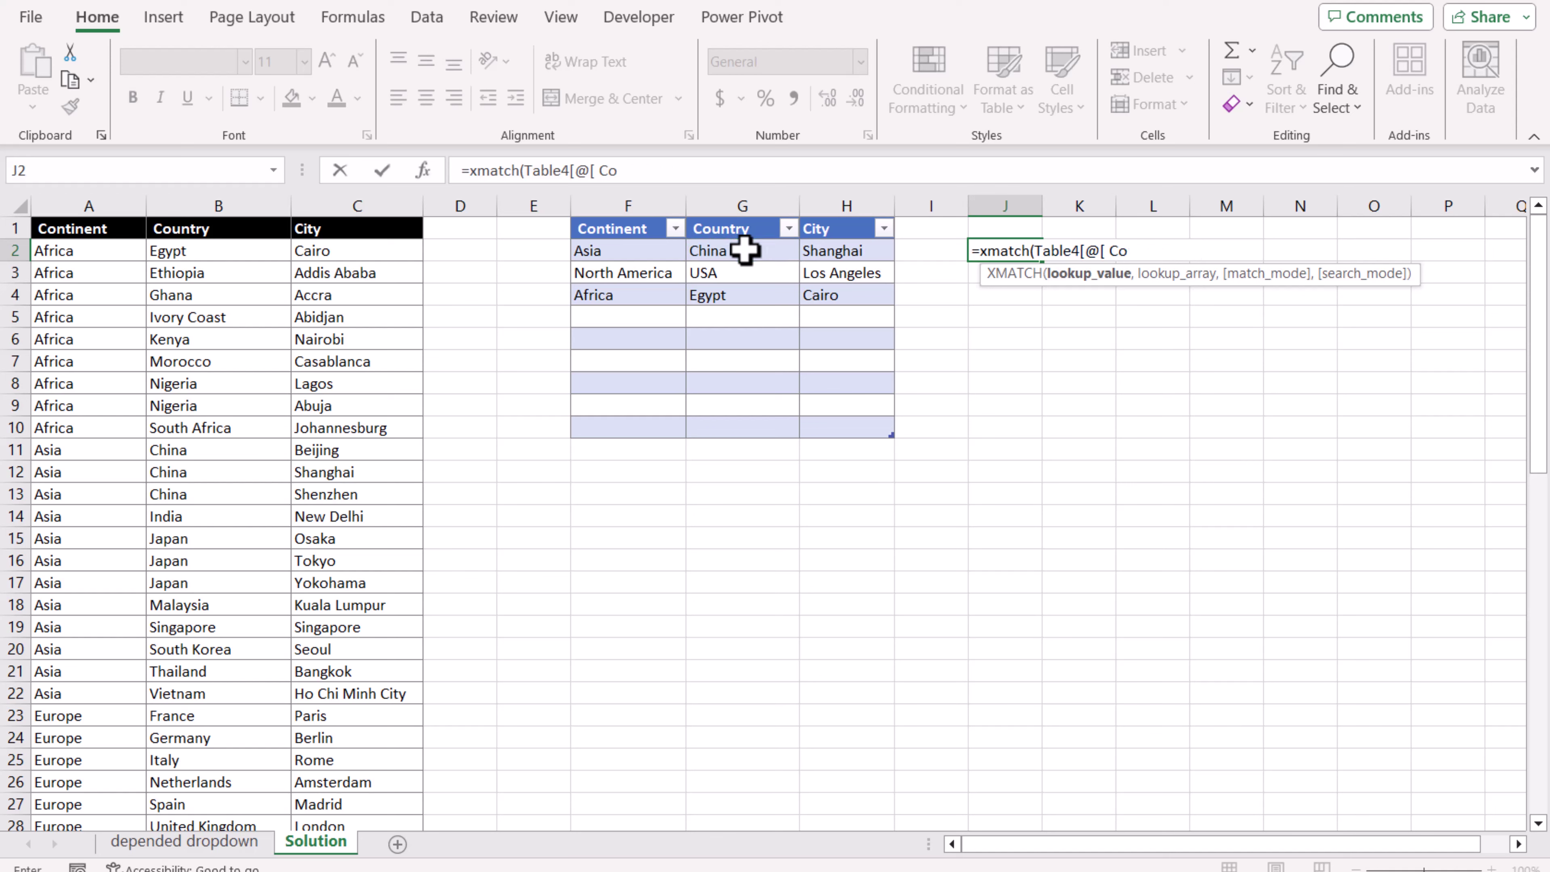
{"action": "key", "text": "BackSpace"}
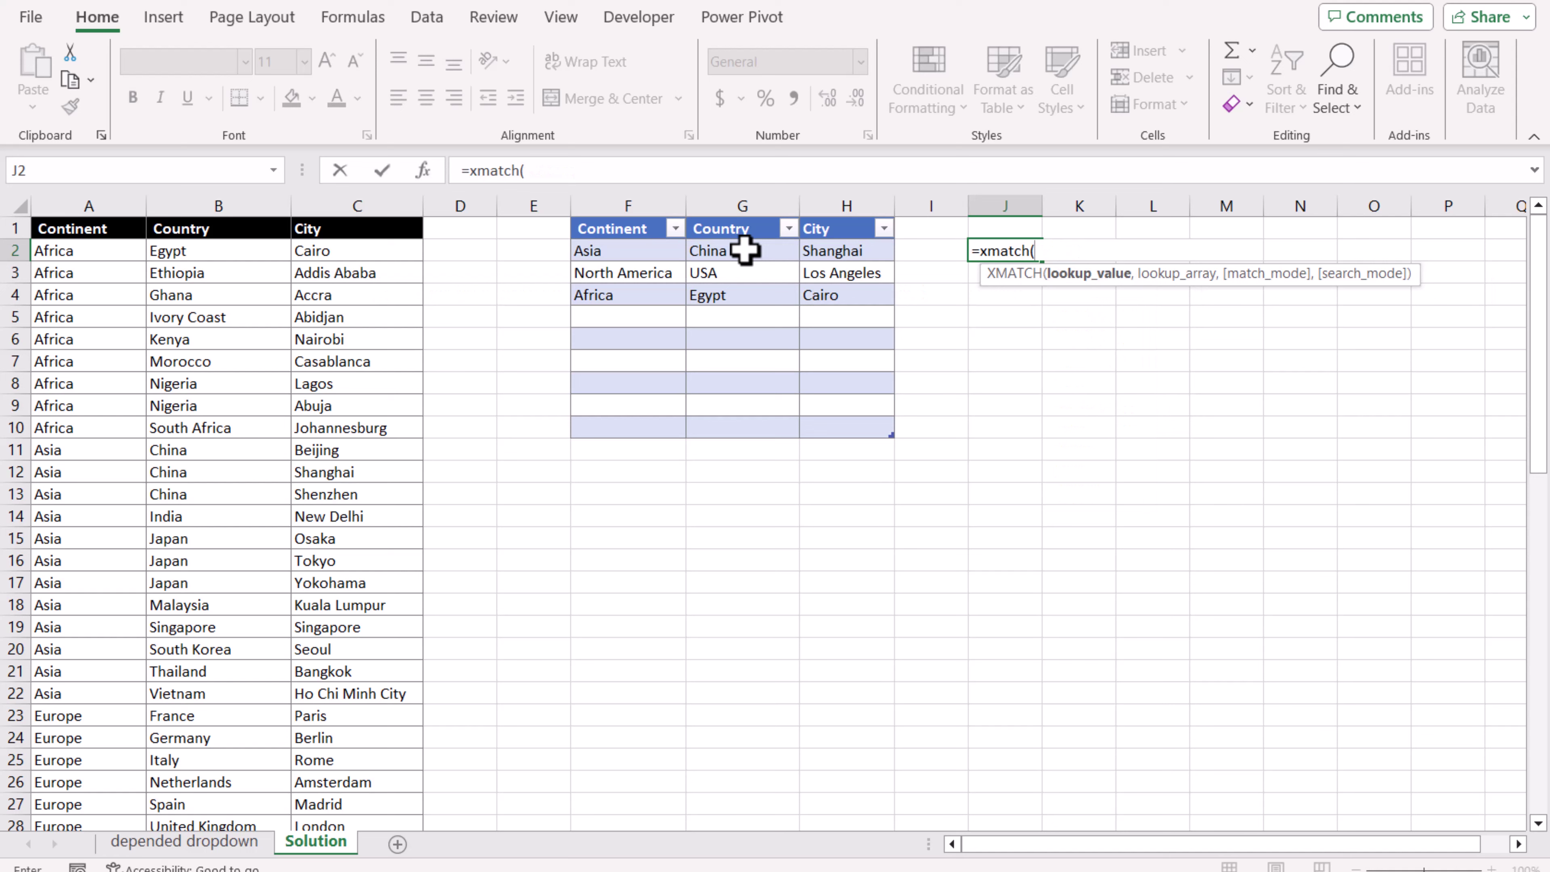
{"action": "type", "text": "G2"}
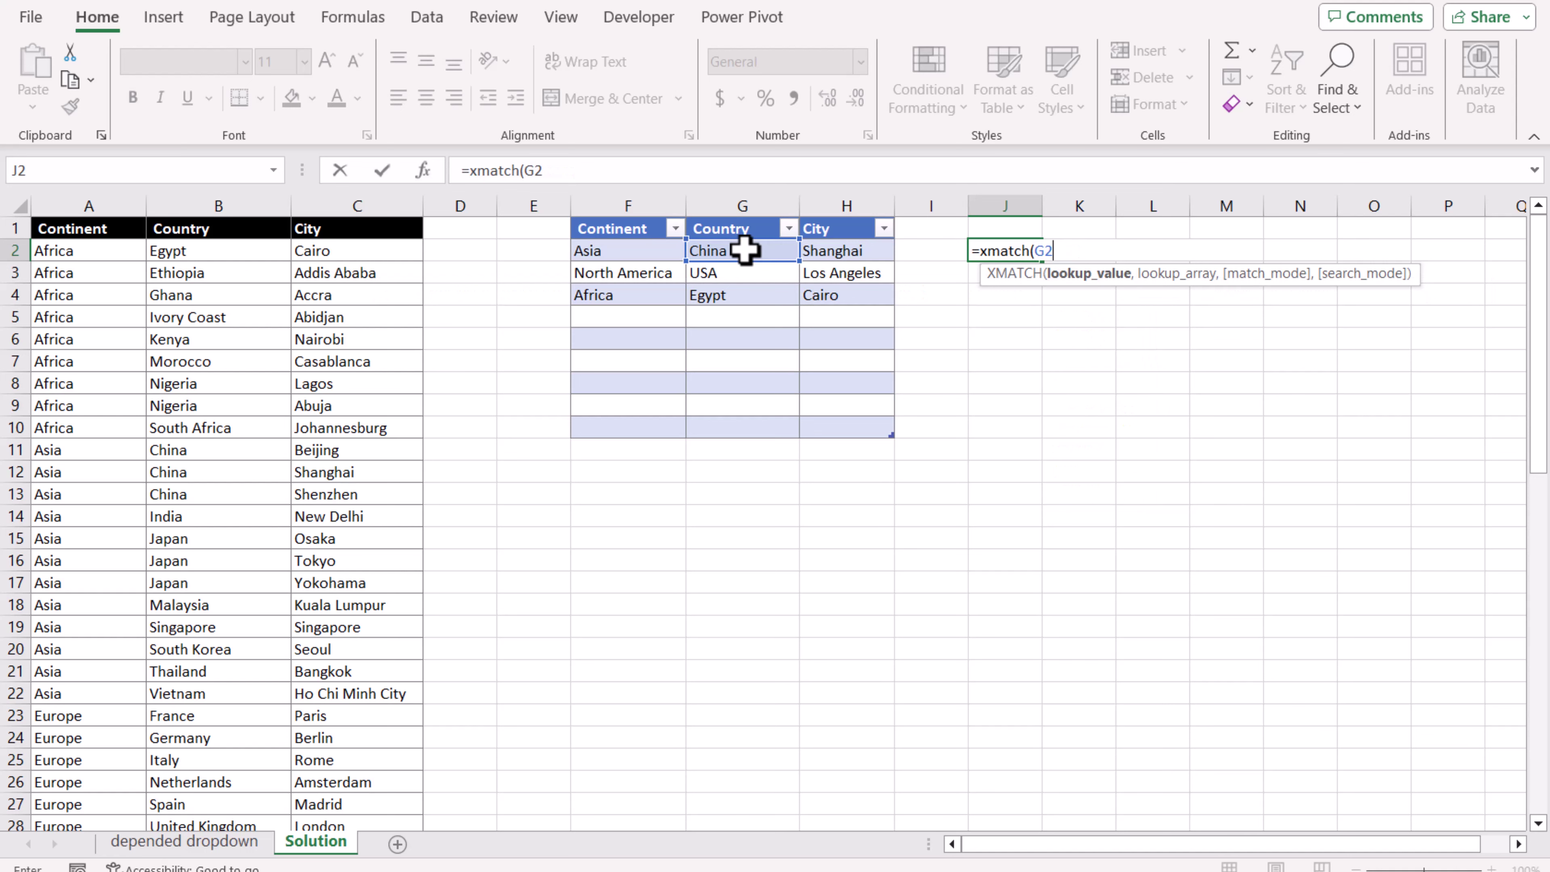
Step: Join the city cell to the XMATCH lookup value as a plain reference so that it reads G2&H2
{"action": "type", "text": "&"}
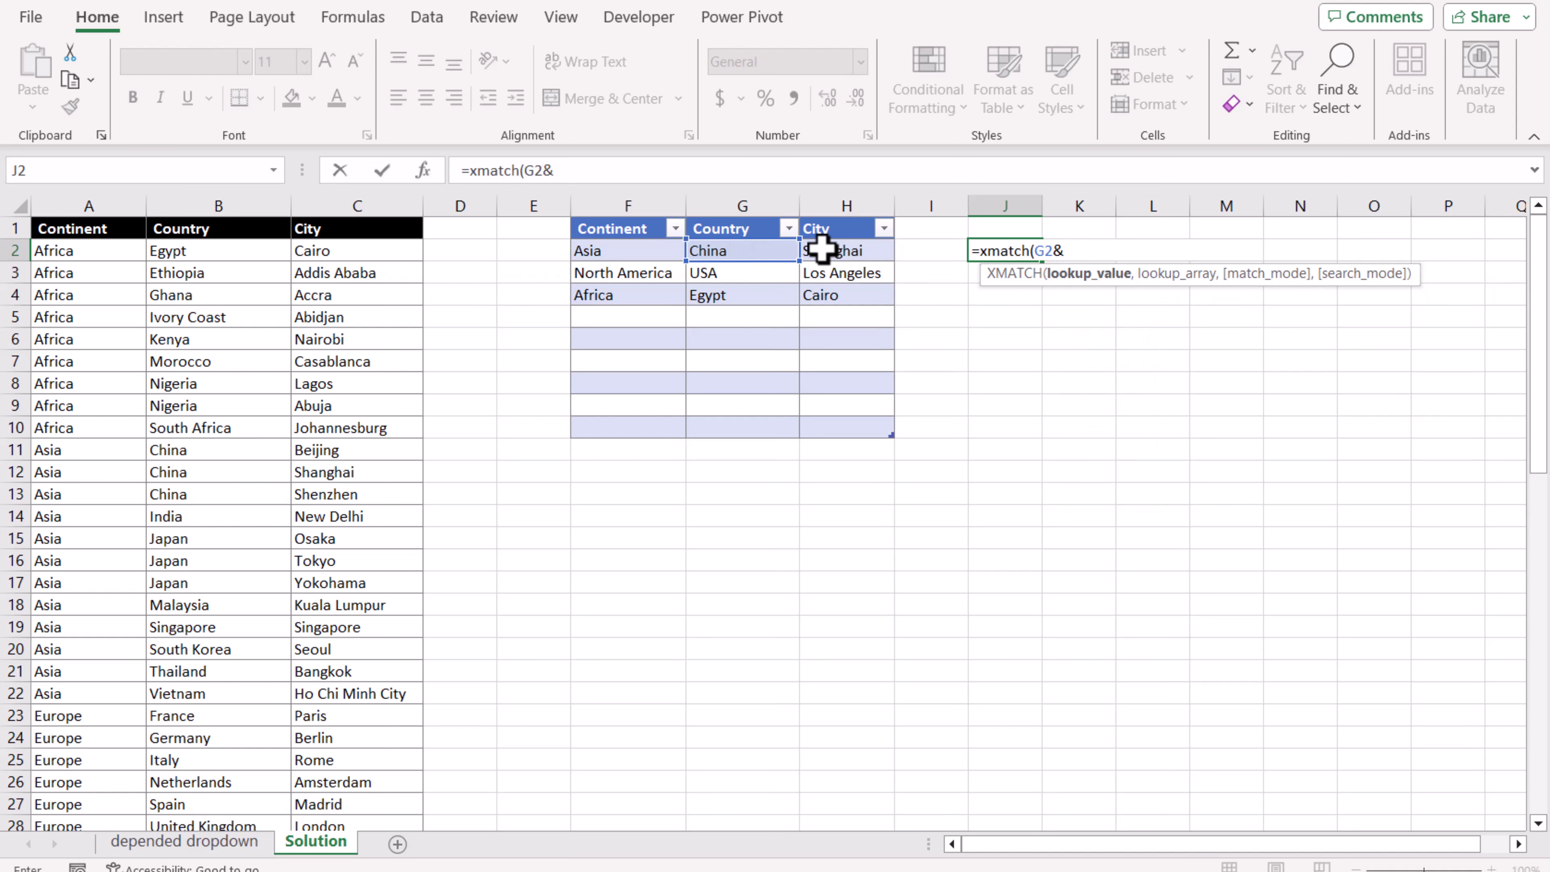
{"action": "left_click", "coordinate": [857, 249]}
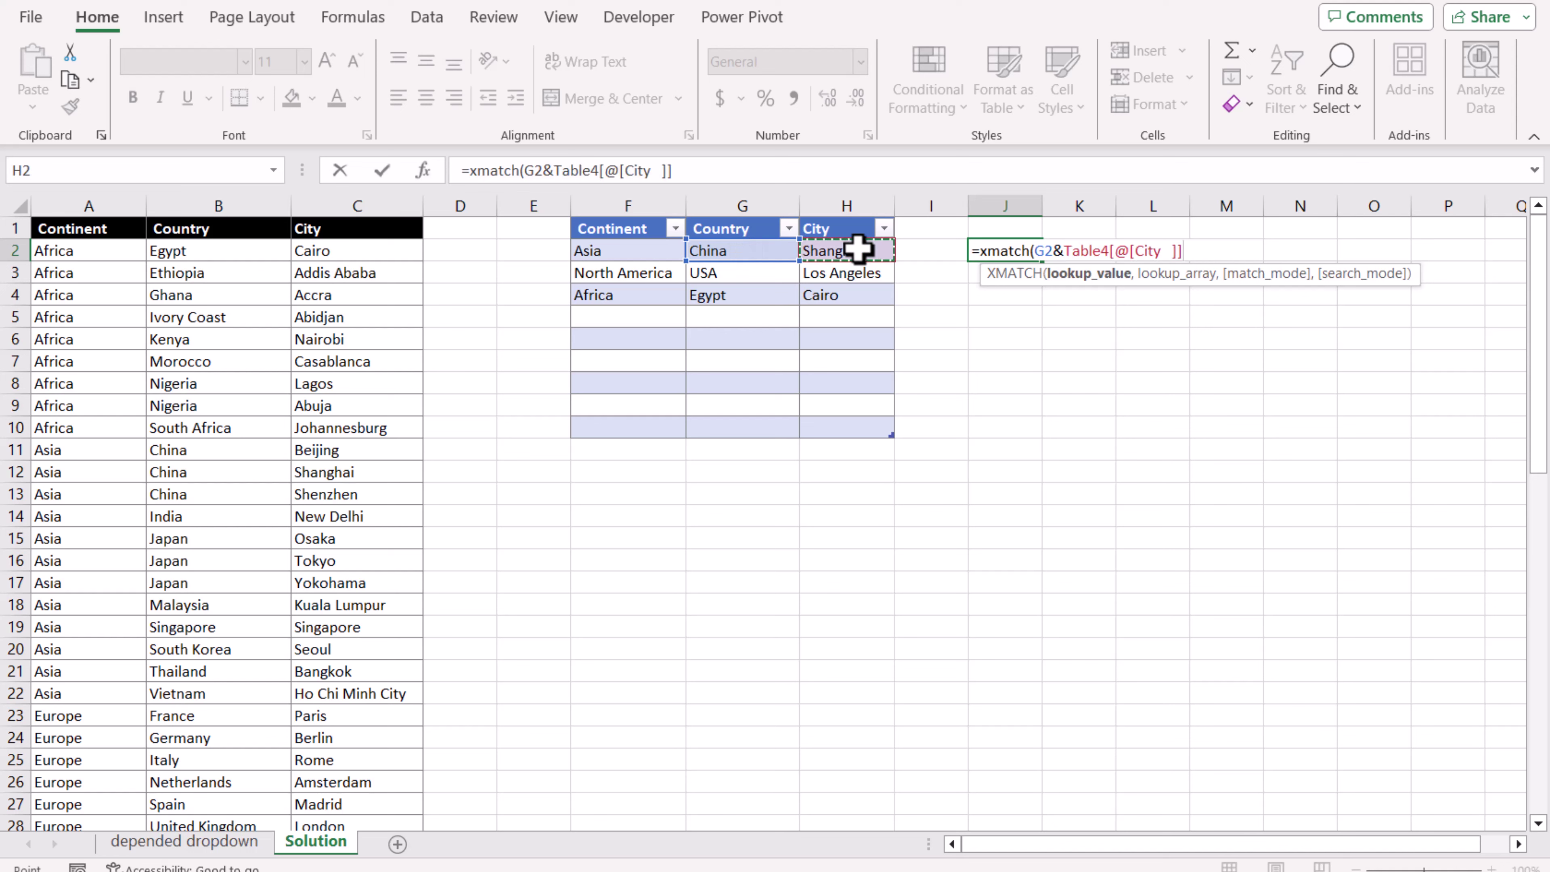
{"action": "key", "text": "BackSpace"}
{"action": "key", "text": "BackSpace"}
{"action": "key", "text": "BackSpace"}
{"action": "key", "text": "BackSpace"}
{"action": "key", "text": "BackSpace"}
{"action": "key", "text": "BackSpace"}
{"action": "key", "text": "BackSpace"}
{"action": "key", "text": "BackSpace"}
{"action": "key", "text": "BackSpace"}
{"action": "key", "text": "BackSpace"}
{"action": "key", "text": "BackSpace"}
{"action": "key", "text": "BackSpace"}
{"action": "key", "text": "BackSpace"}
{"action": "key", "text": "BackSpace"}
{"action": "key", "text": "BackSpace"}
{"action": "key", "text": "BackSpace"}
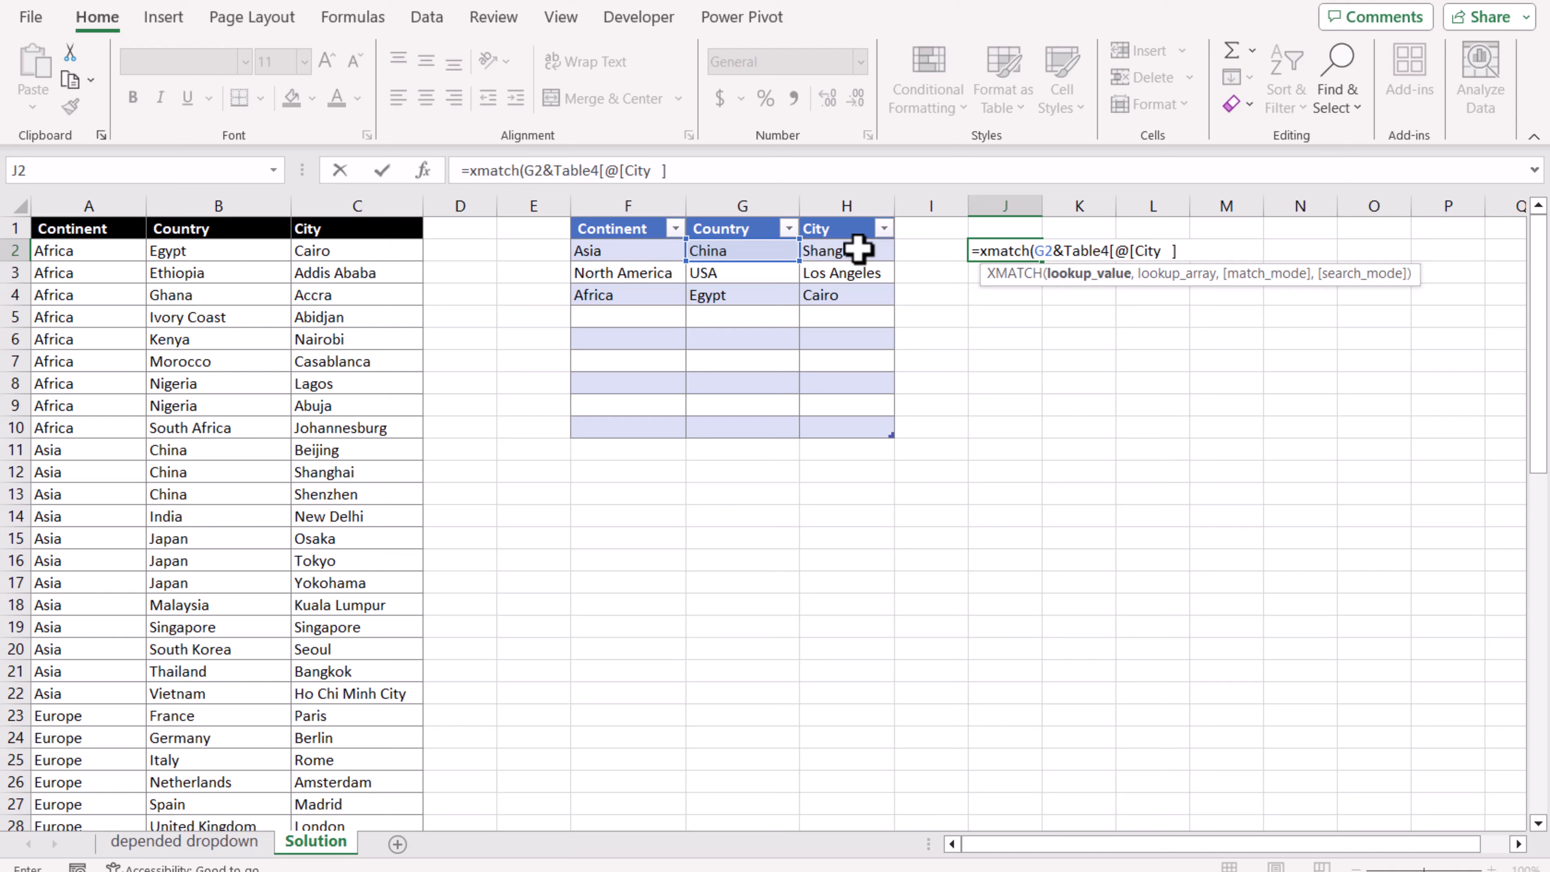
{"action": "type", "text": "H2"}
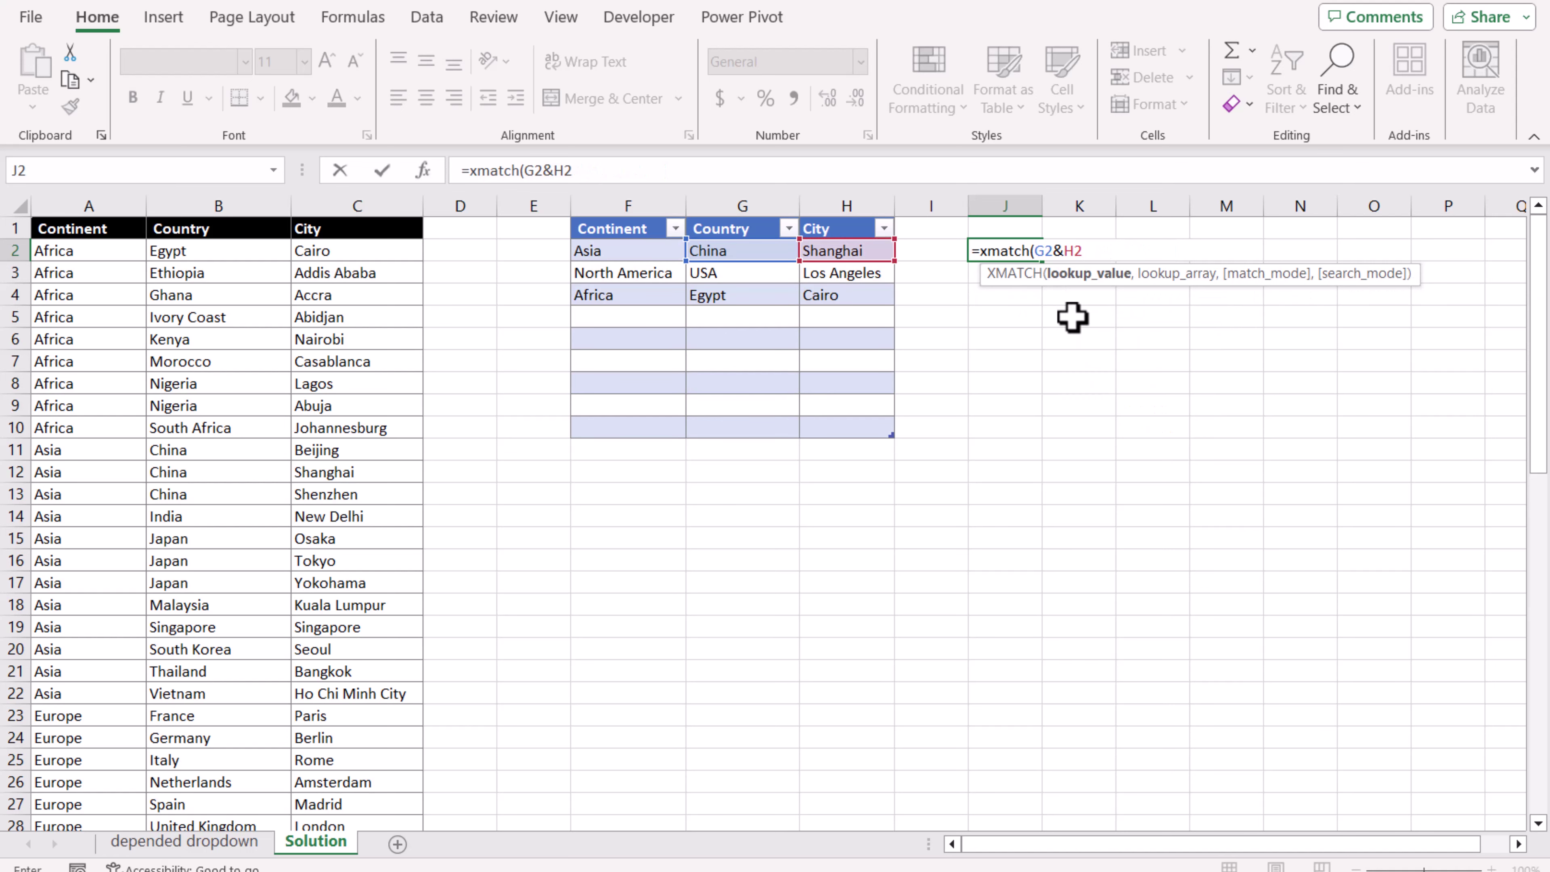
{"action": "type", "text": ","}
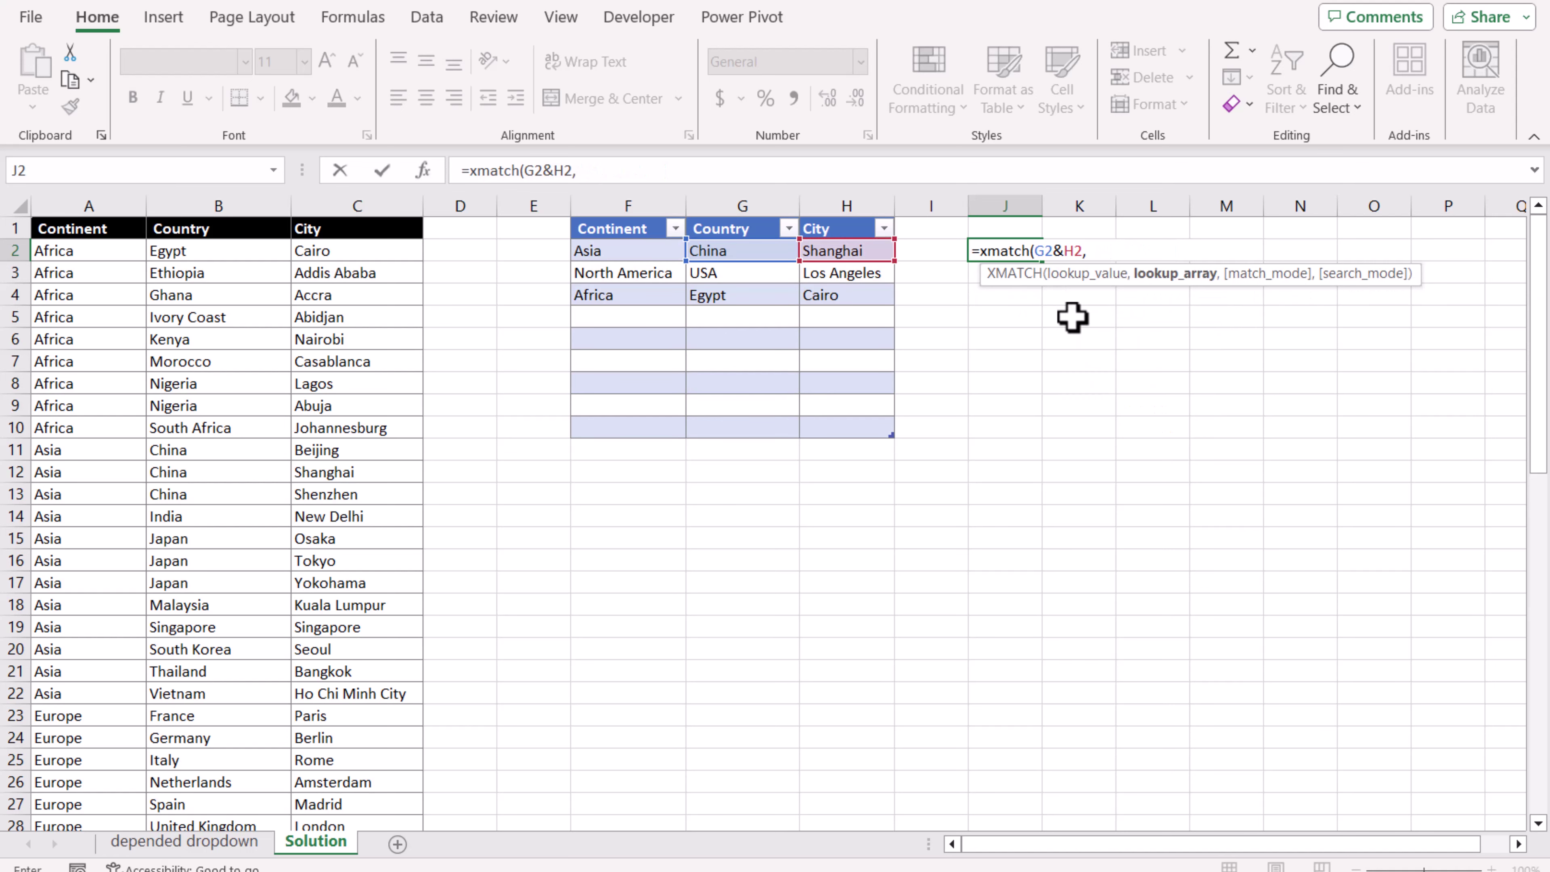
Step: Use the source list's country column as the lookup array, with the absolute range $B$2:$B$1000
{"action": "left_click", "coordinate": [255, 250]}
{"action": "left_click_drag", "start_coordinate": [255, 250], "coordinate": [257, 428]}
{"action": "left_click", "coordinate": [650, 174]}
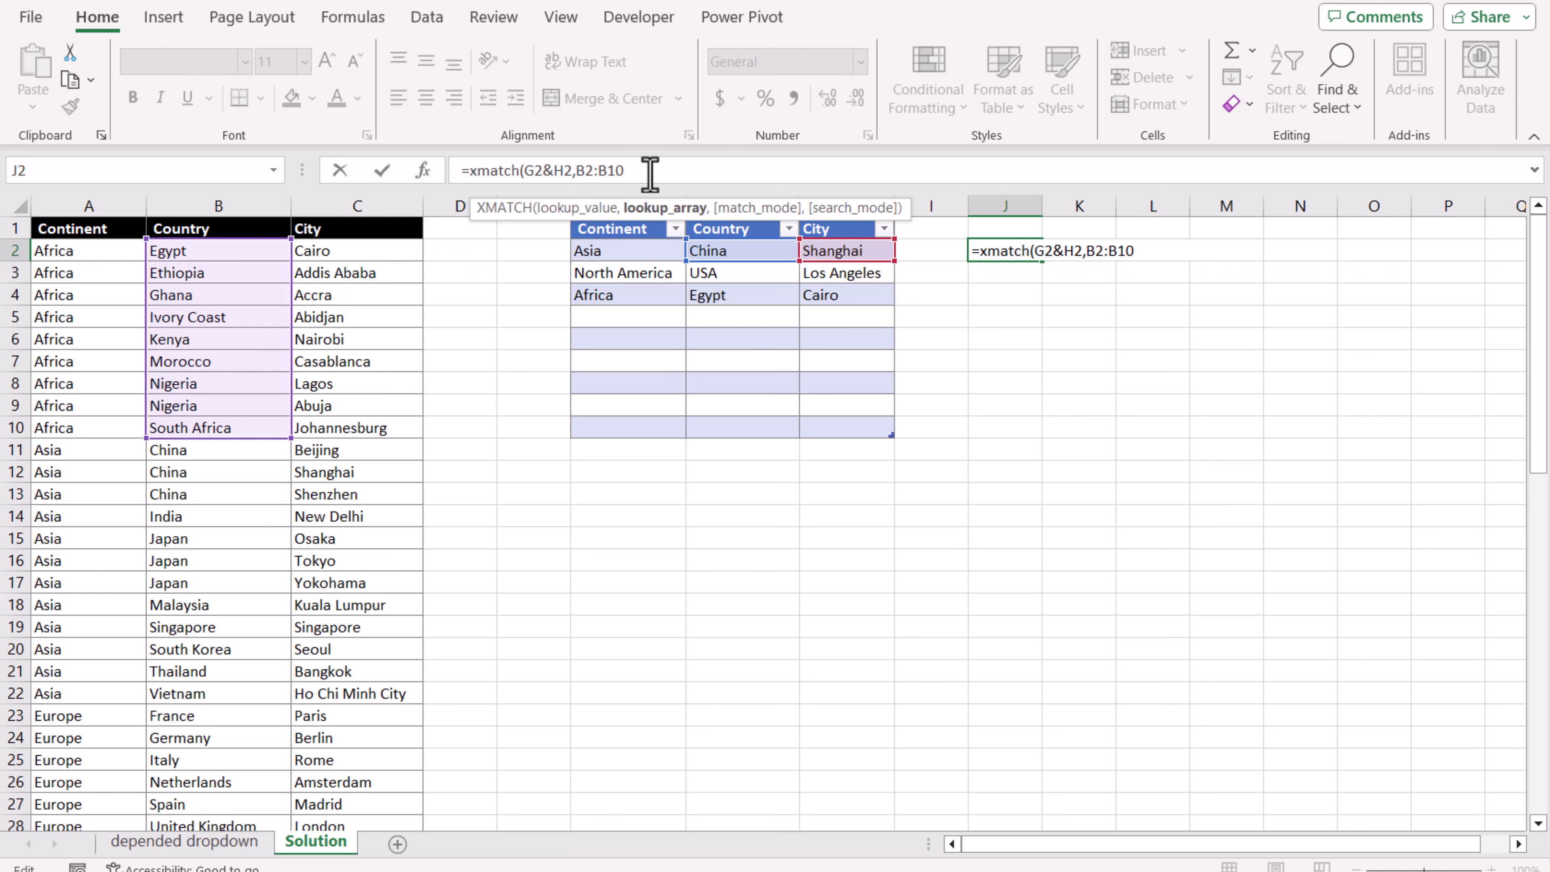
{"action": "type", "text": "00"}
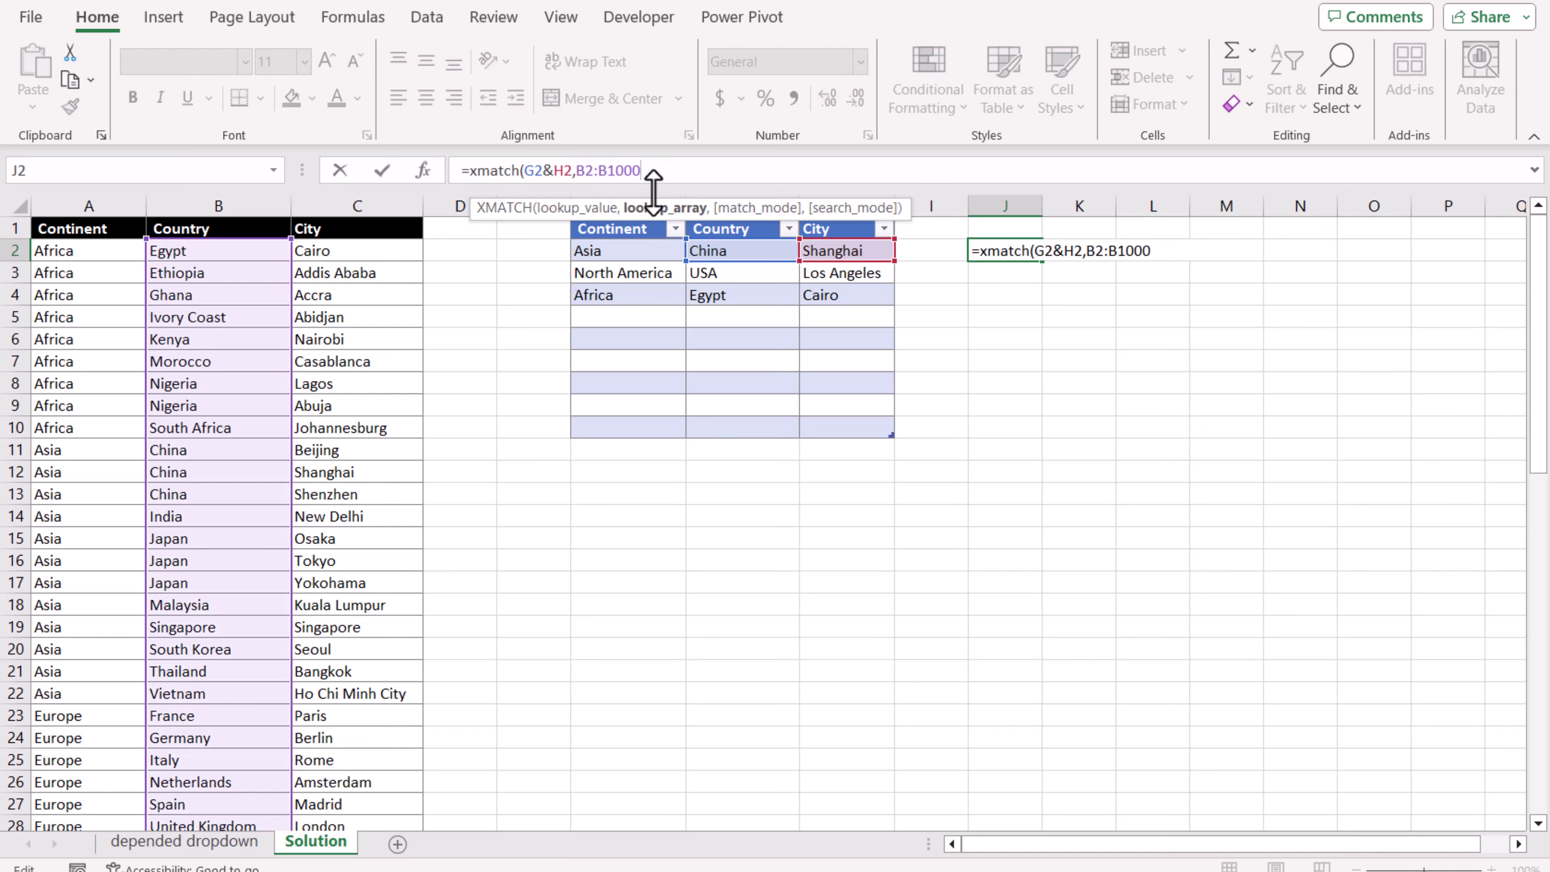
{"action": "key", "text": "F4"}
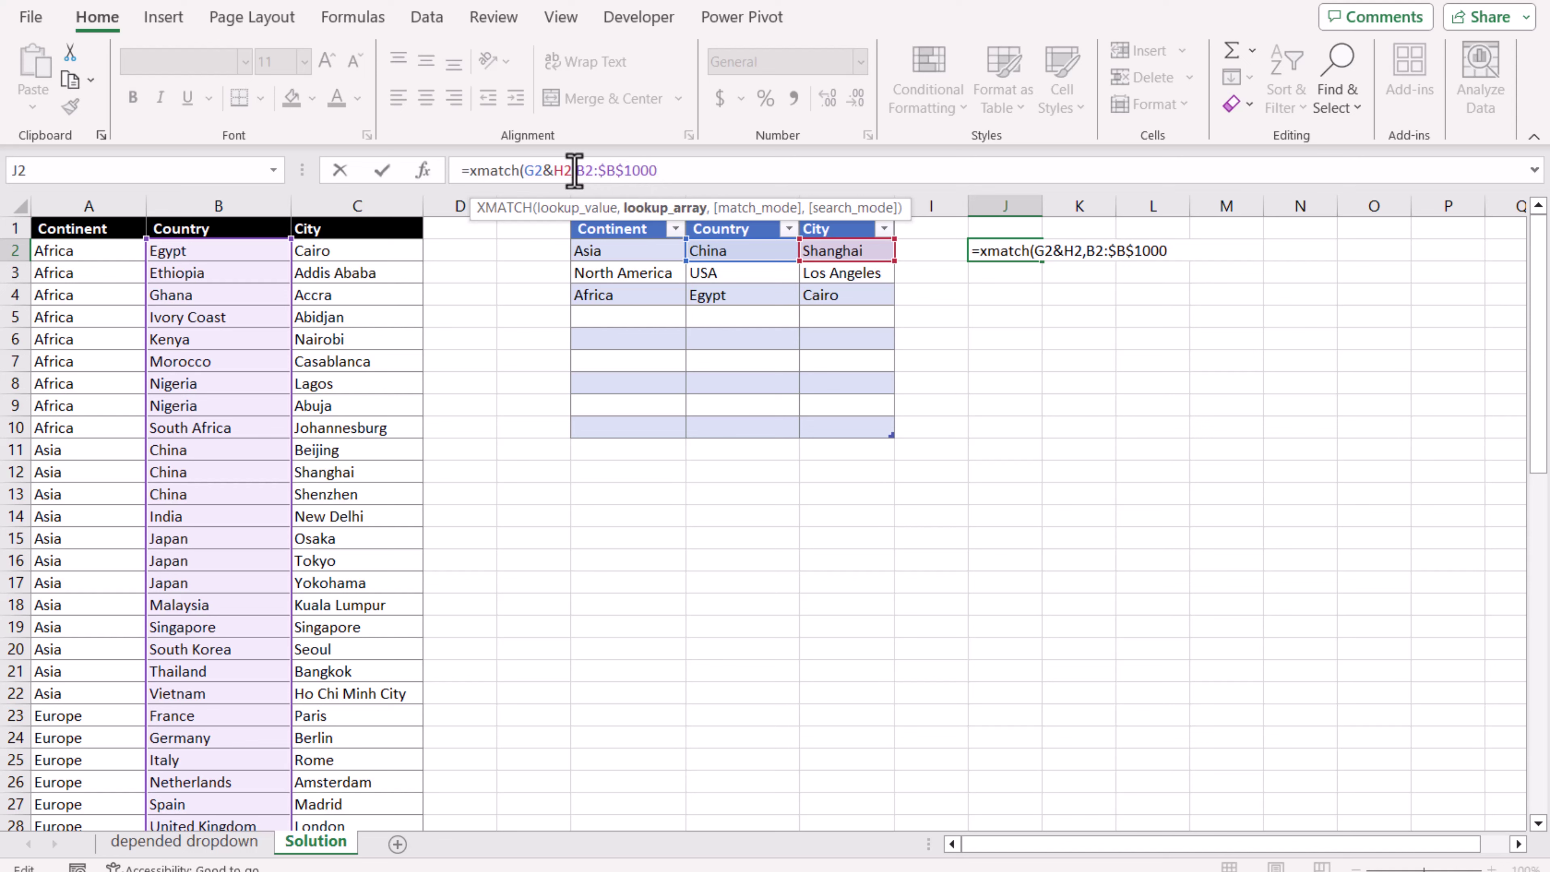
{"action": "left_click", "coordinate": [586, 170]}
{"action": "key", "text": "F4"}
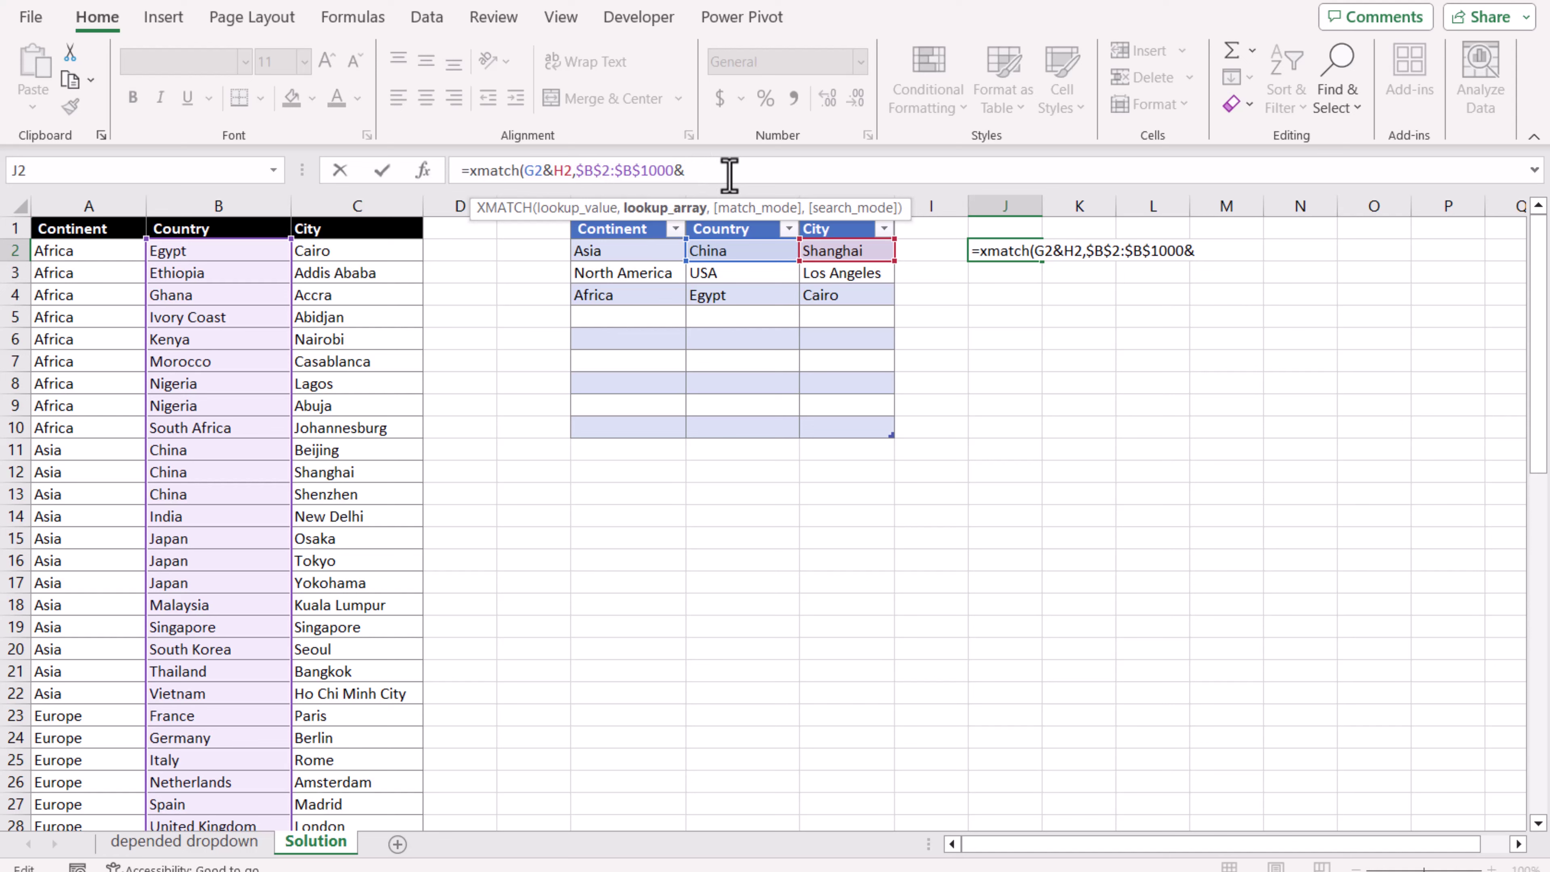
Step: Join the source list's city column to the lookup array as the absolute range $C$2:$C$1000
{"action": "left_click_drag", "start_coordinate": [367, 253], "coordinate": [363, 430]}
{"action": "type", "text": "000"}
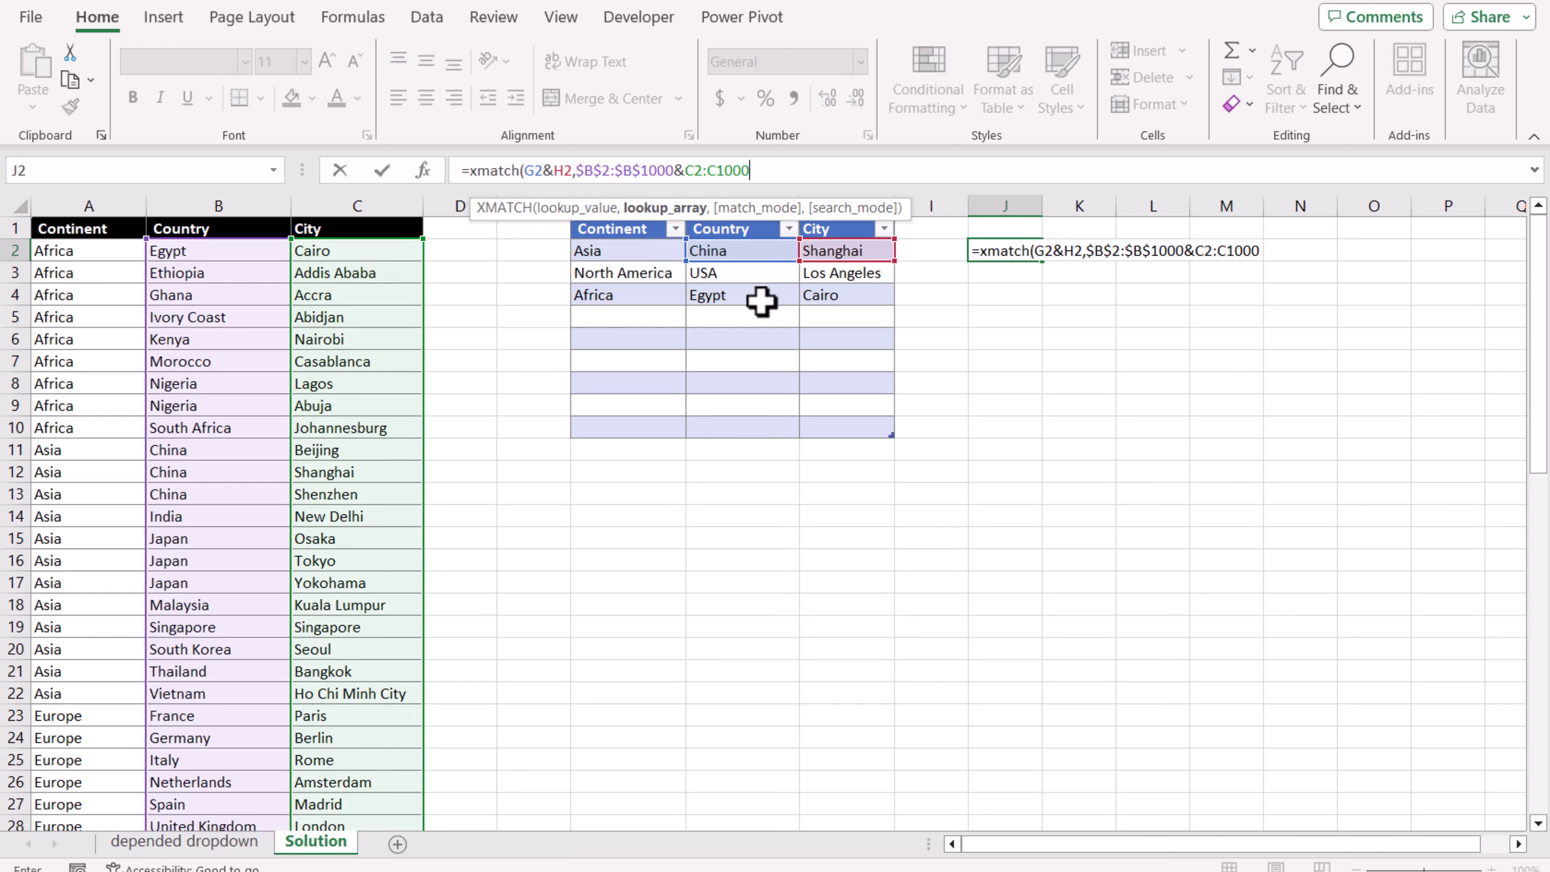
{"action": "key", "text": "F4"}
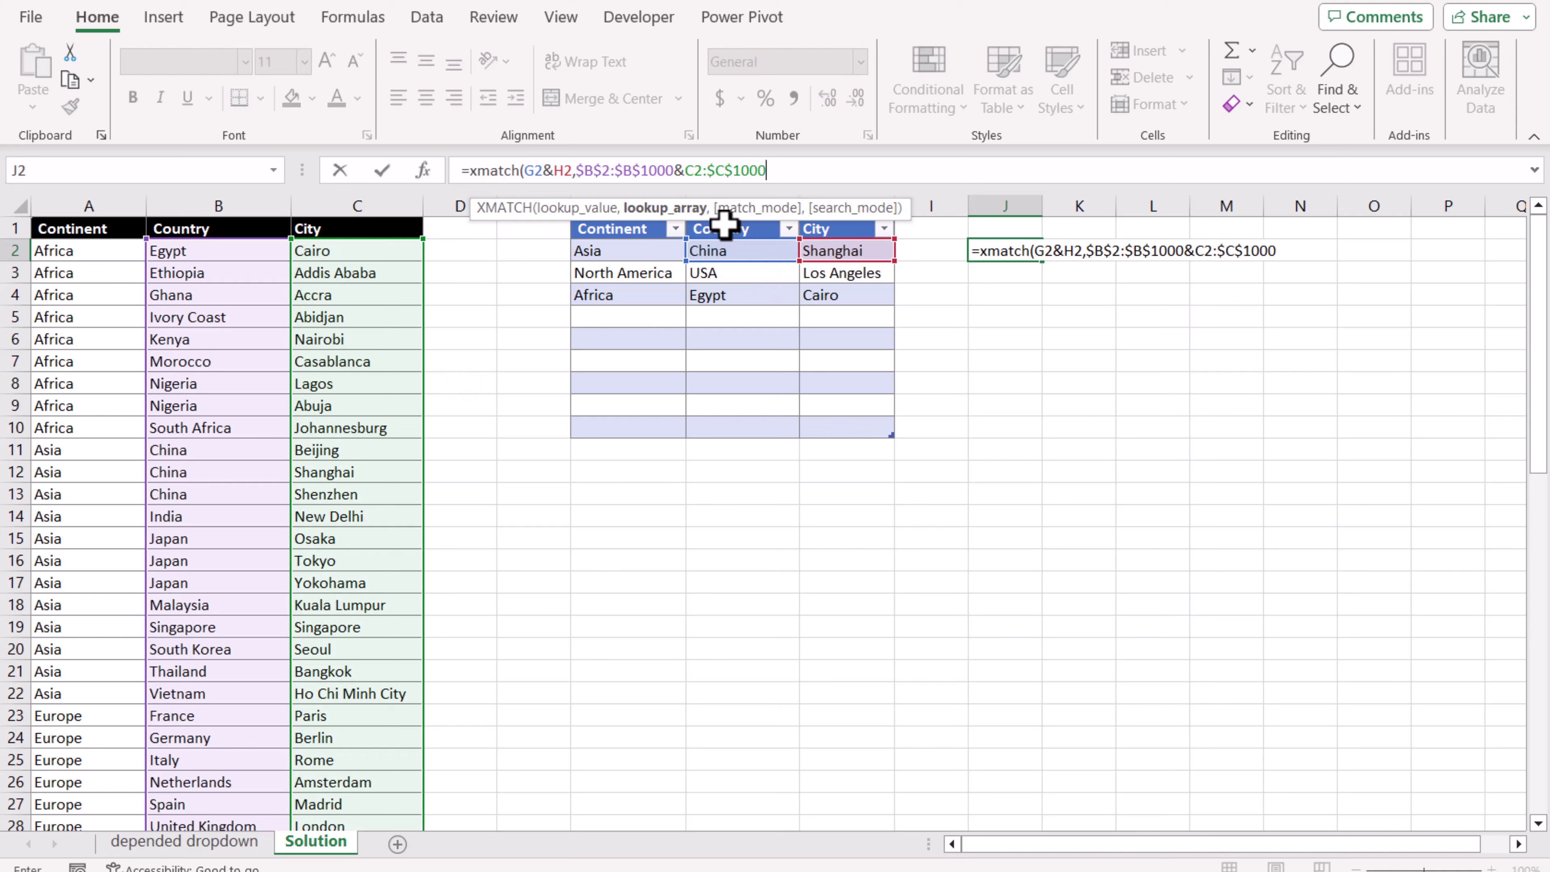
{"action": "double_click", "coordinate": [693, 172]}
{"action": "key", "text": "F4"}
{"action": "left_click", "coordinate": [808, 170]}
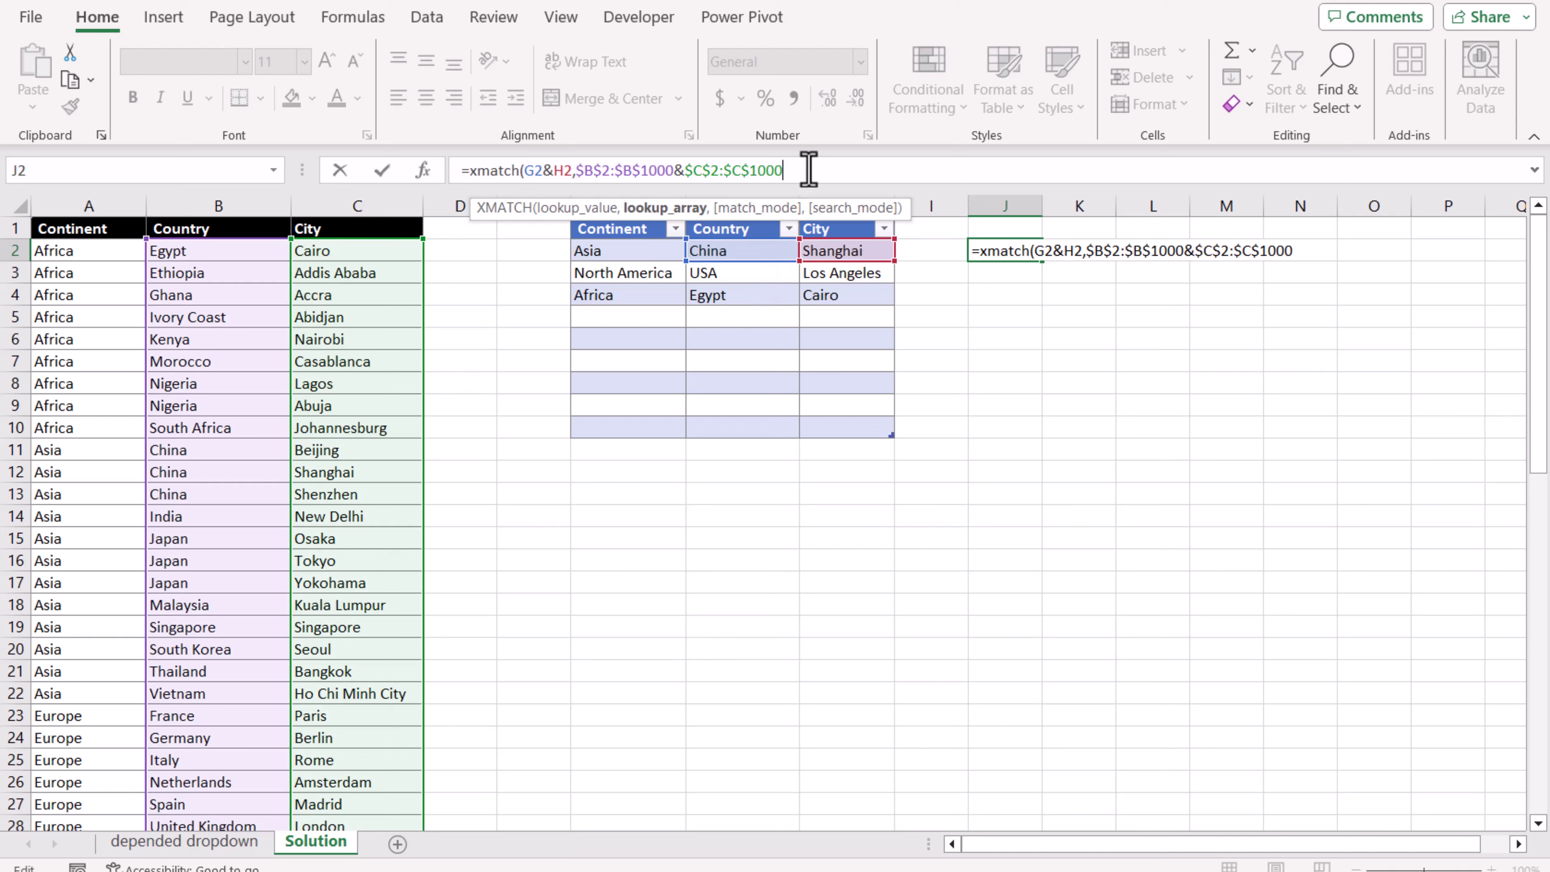
Step: Set the XMATCH match mode to 0 for an exact match and complete the formula in J2
{"action": "type", "text": ","}
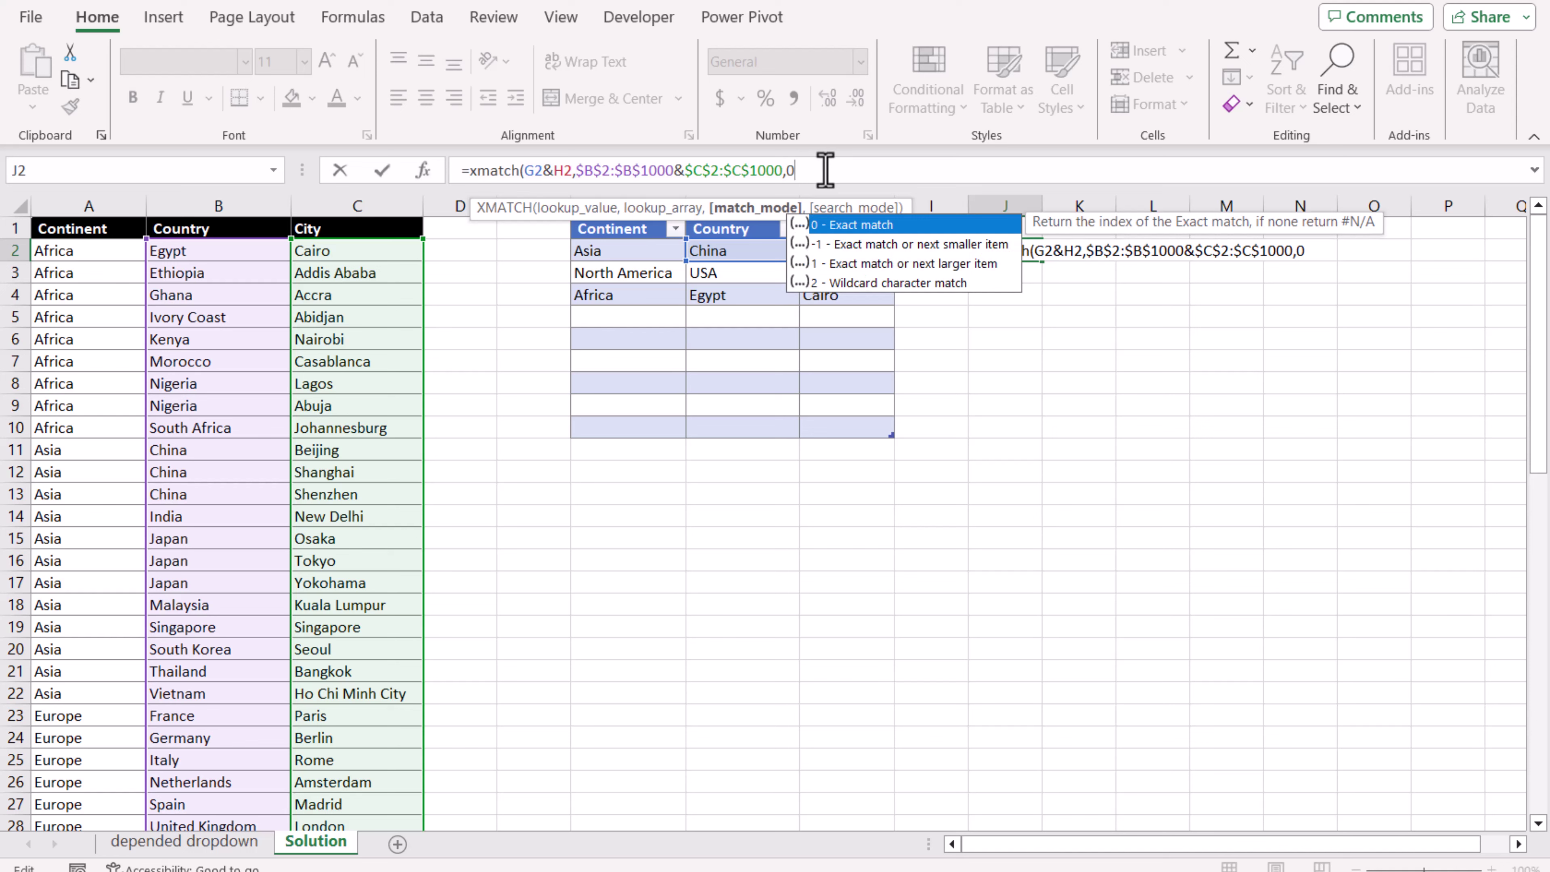
{"action": "type", "text": "0)"}
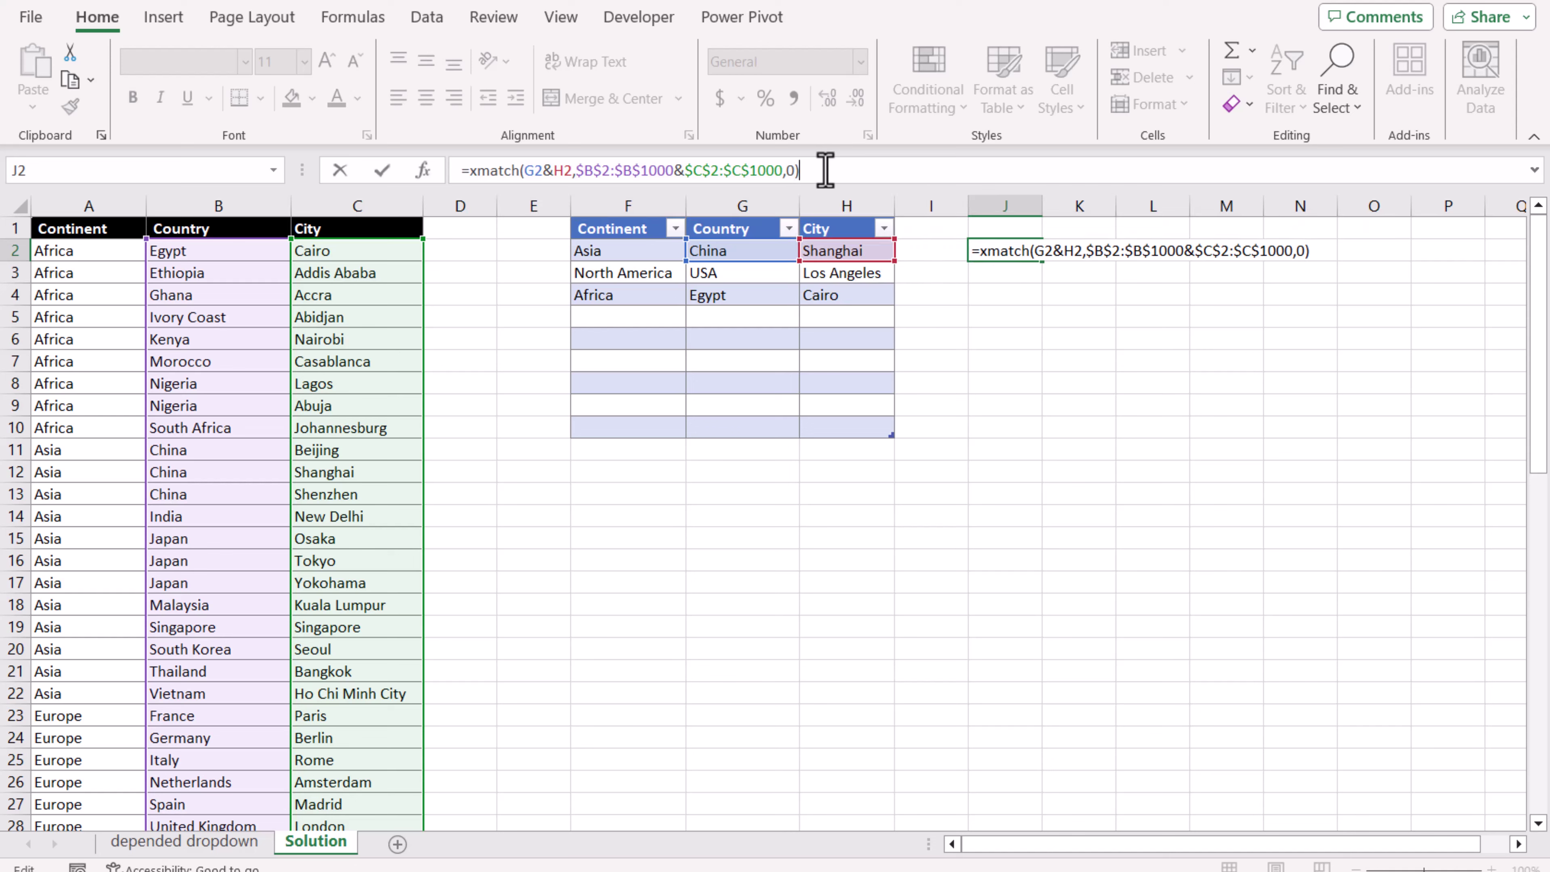
{"action": "key", "text": "Return"}
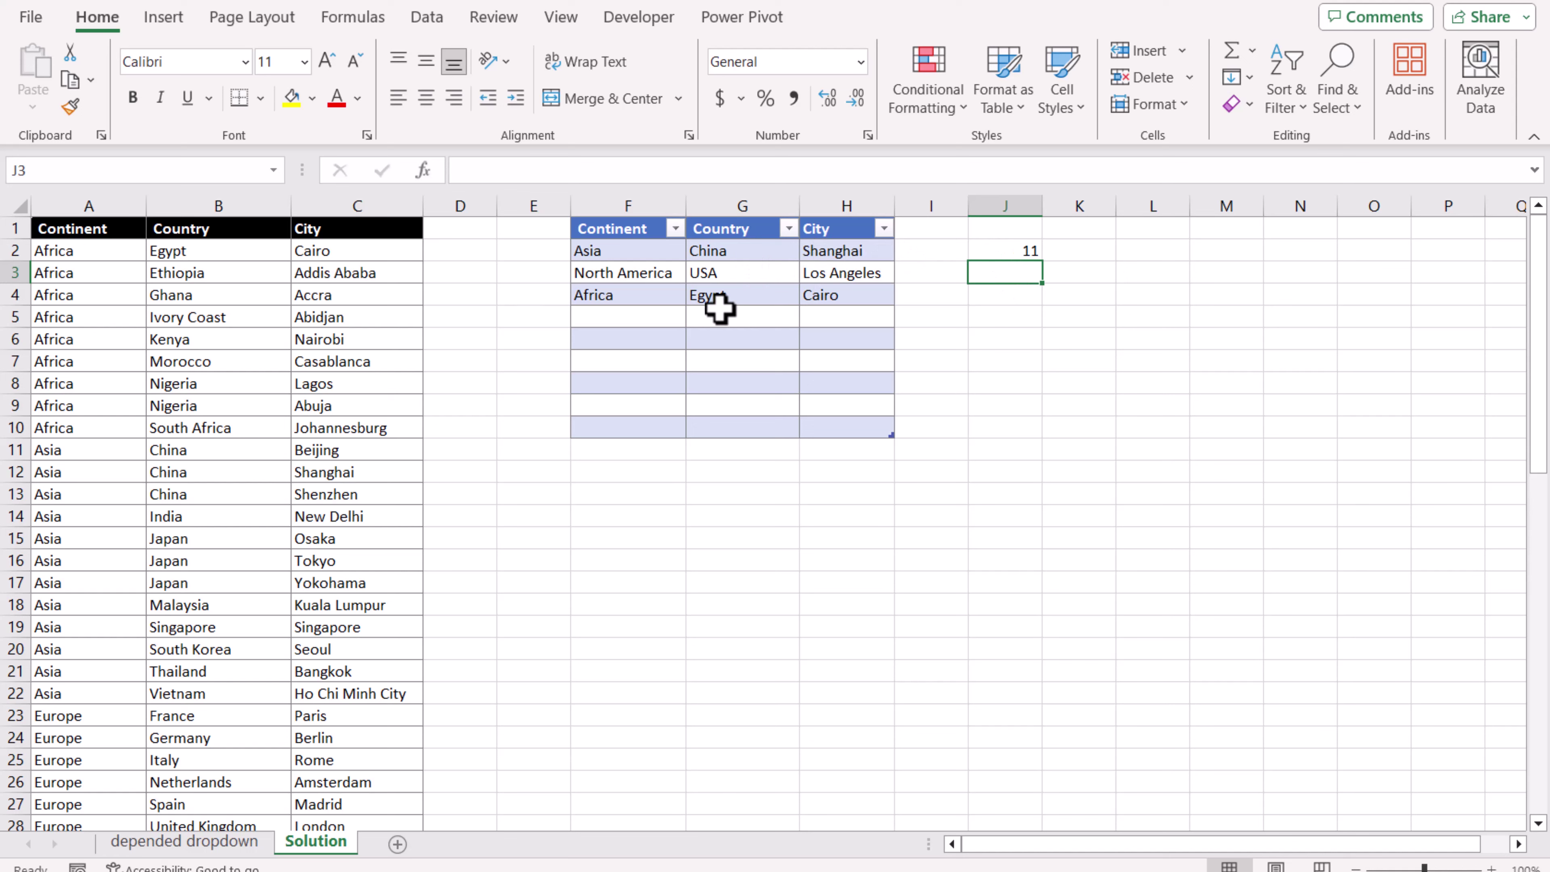
Step: Change the country in G2 to India to test the formula with a mismatched city
{"action": "left_click", "coordinate": [768, 254]}
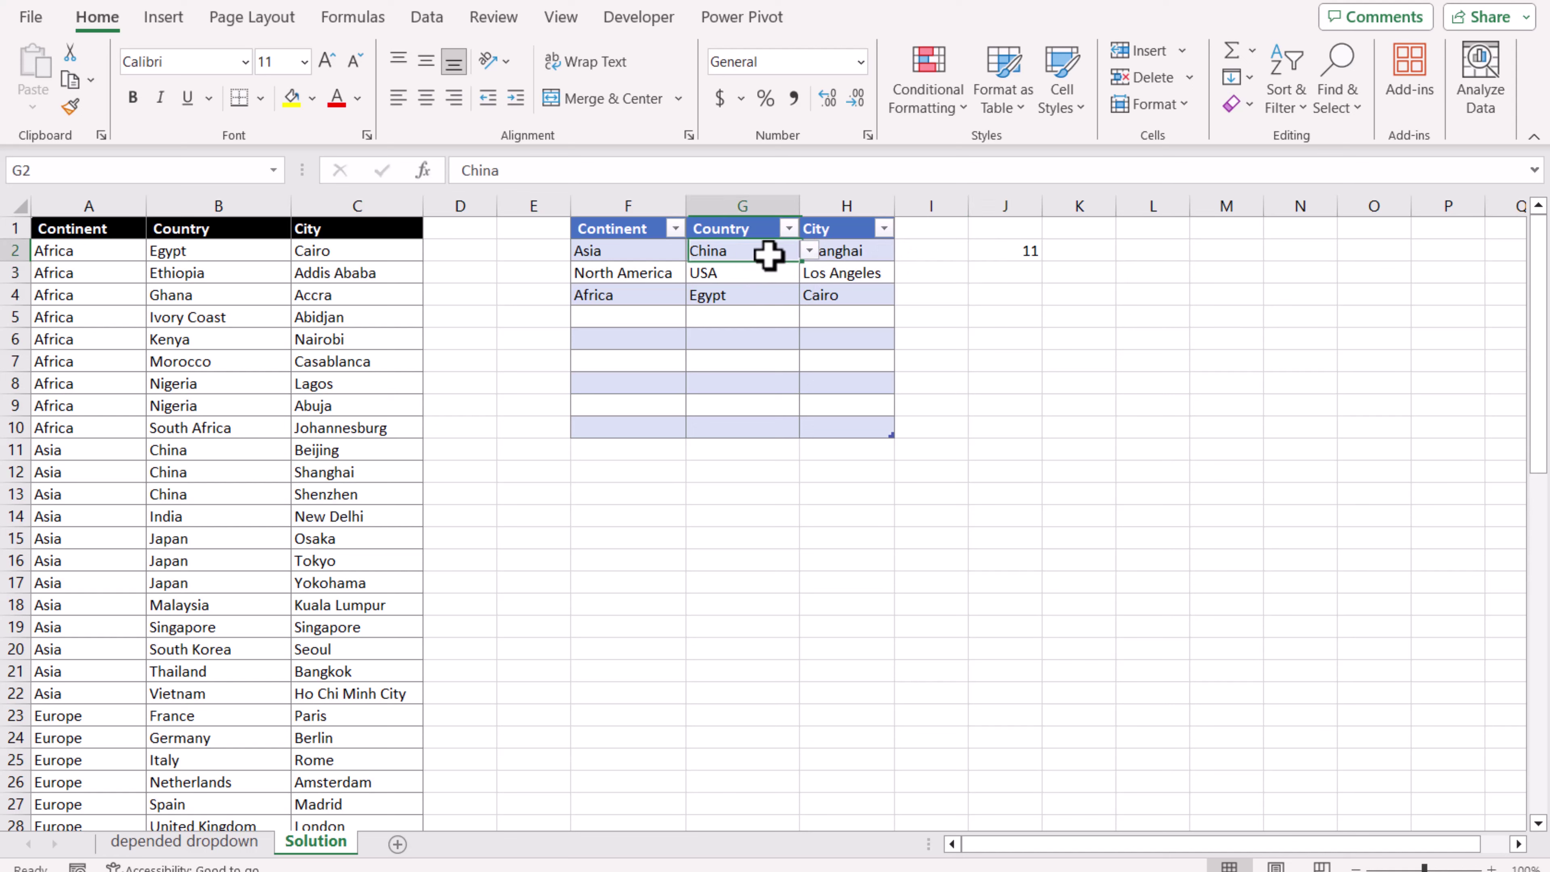
{"action": "left_click", "coordinate": [809, 252]}
{"action": "left_click", "coordinate": [788, 293]}
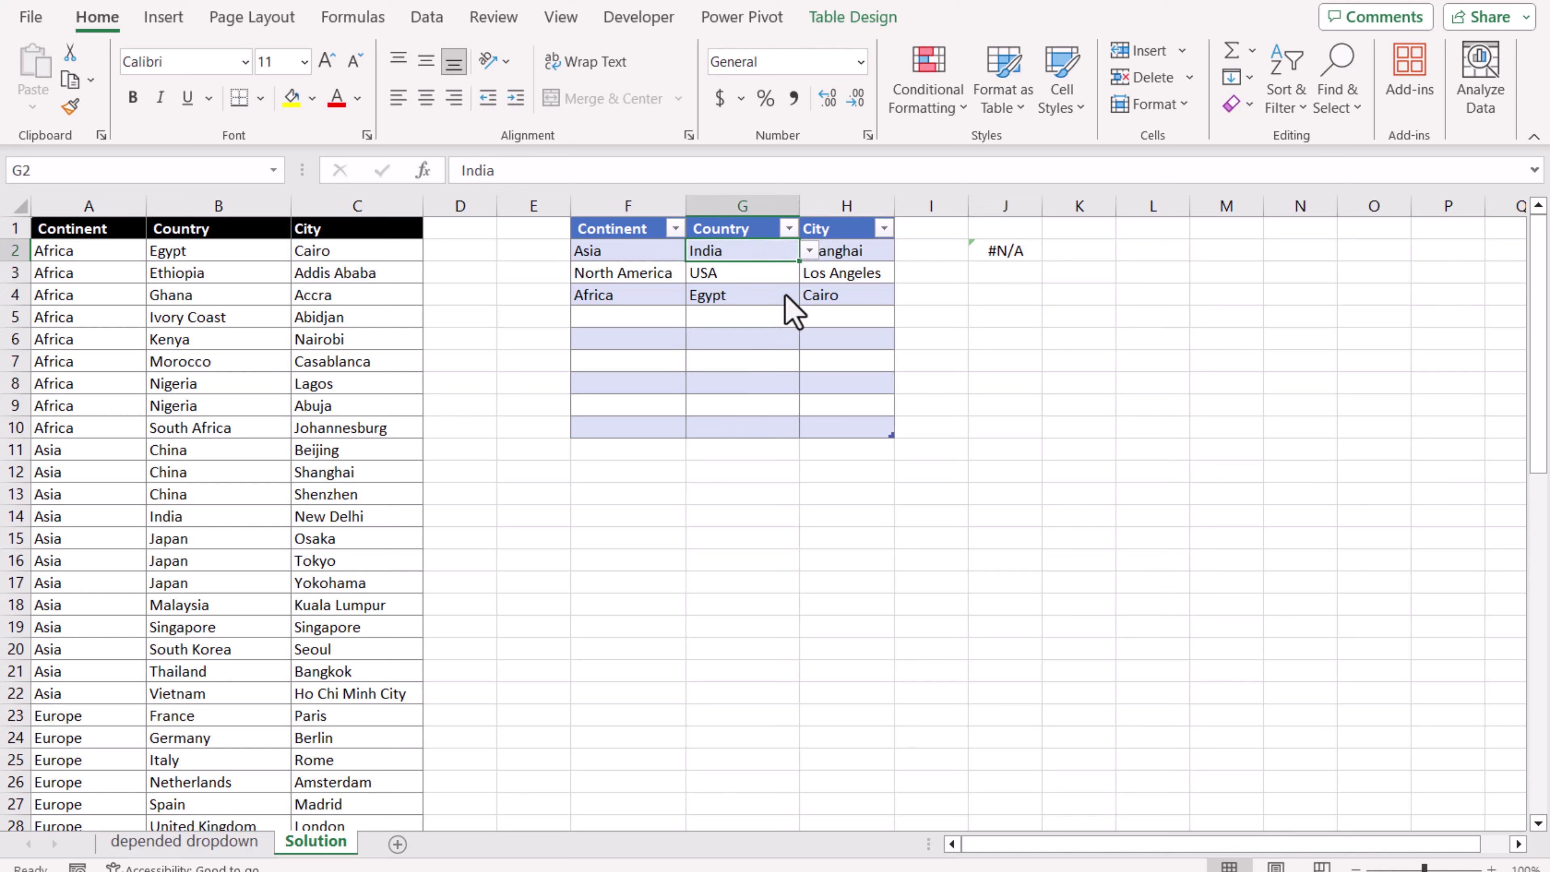
Step: Wrap the XMATCH formula in J2 in an ISNUMBER function and reselect the cell
{"action": "left_click", "coordinate": [993, 256]}
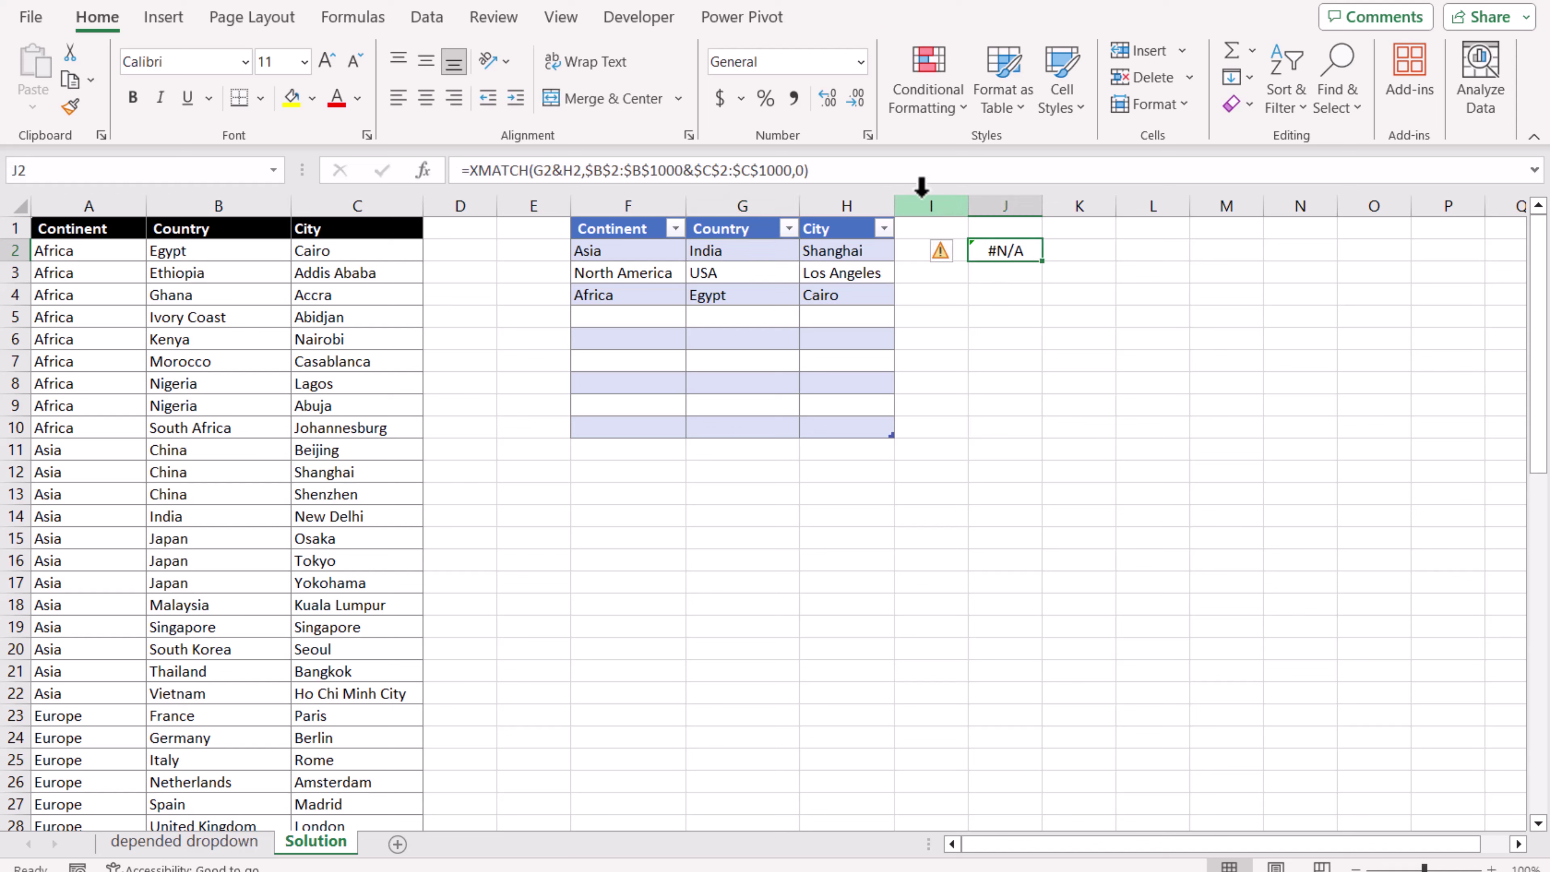
{"action": "left_click", "coordinate": [468, 170]}
{"action": "type", "text": "isnumber("}
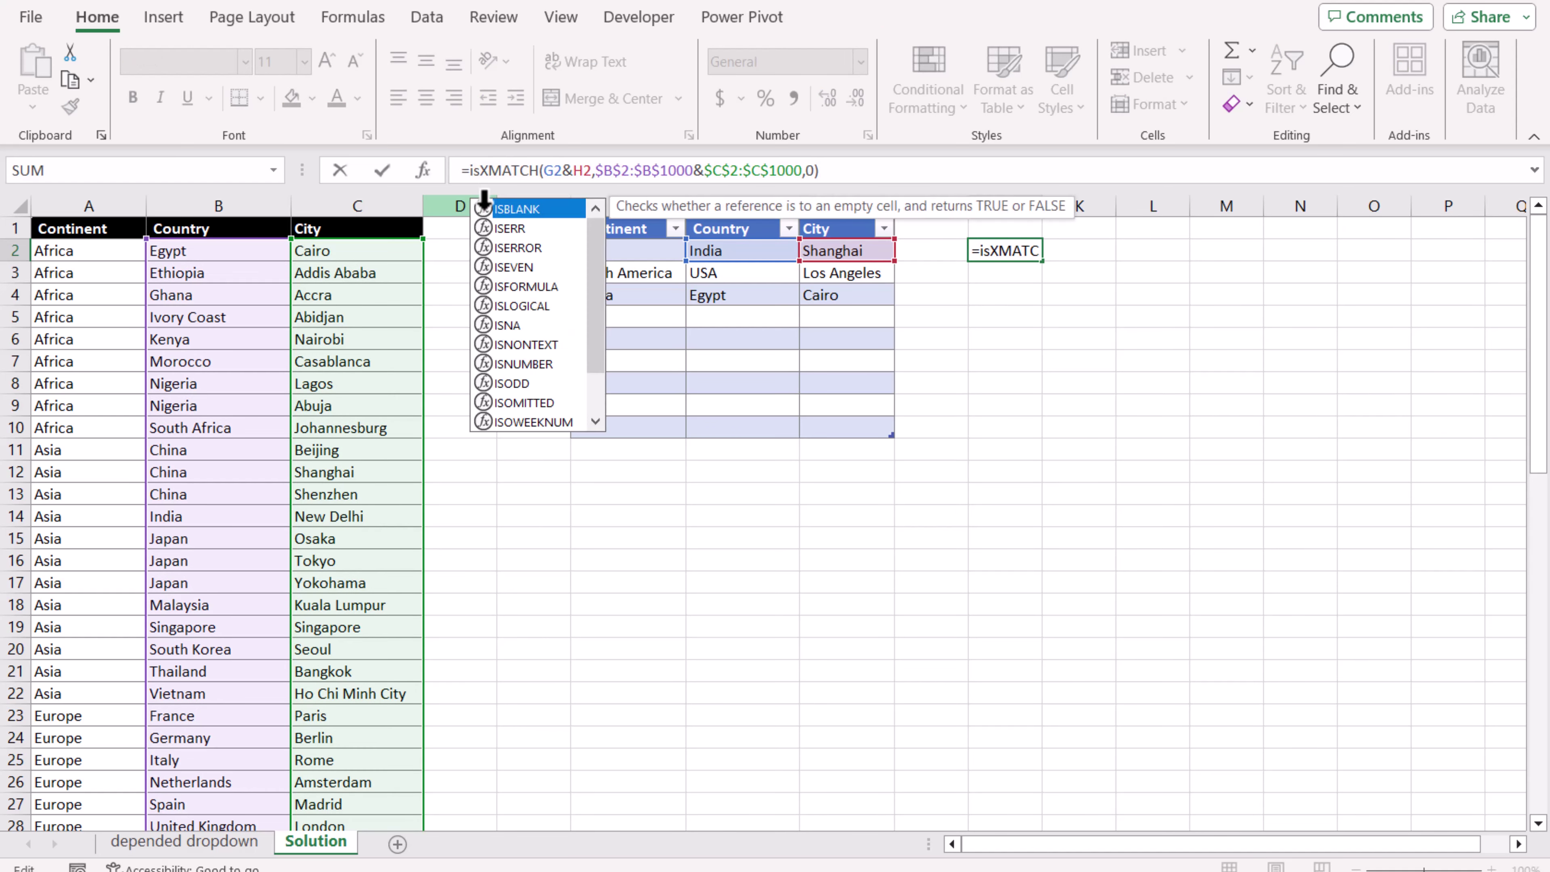
{"action": "left_click", "coordinate": [893, 173]}
{"action": "type", "text": ")"}
{"action": "key", "text": "Return"}
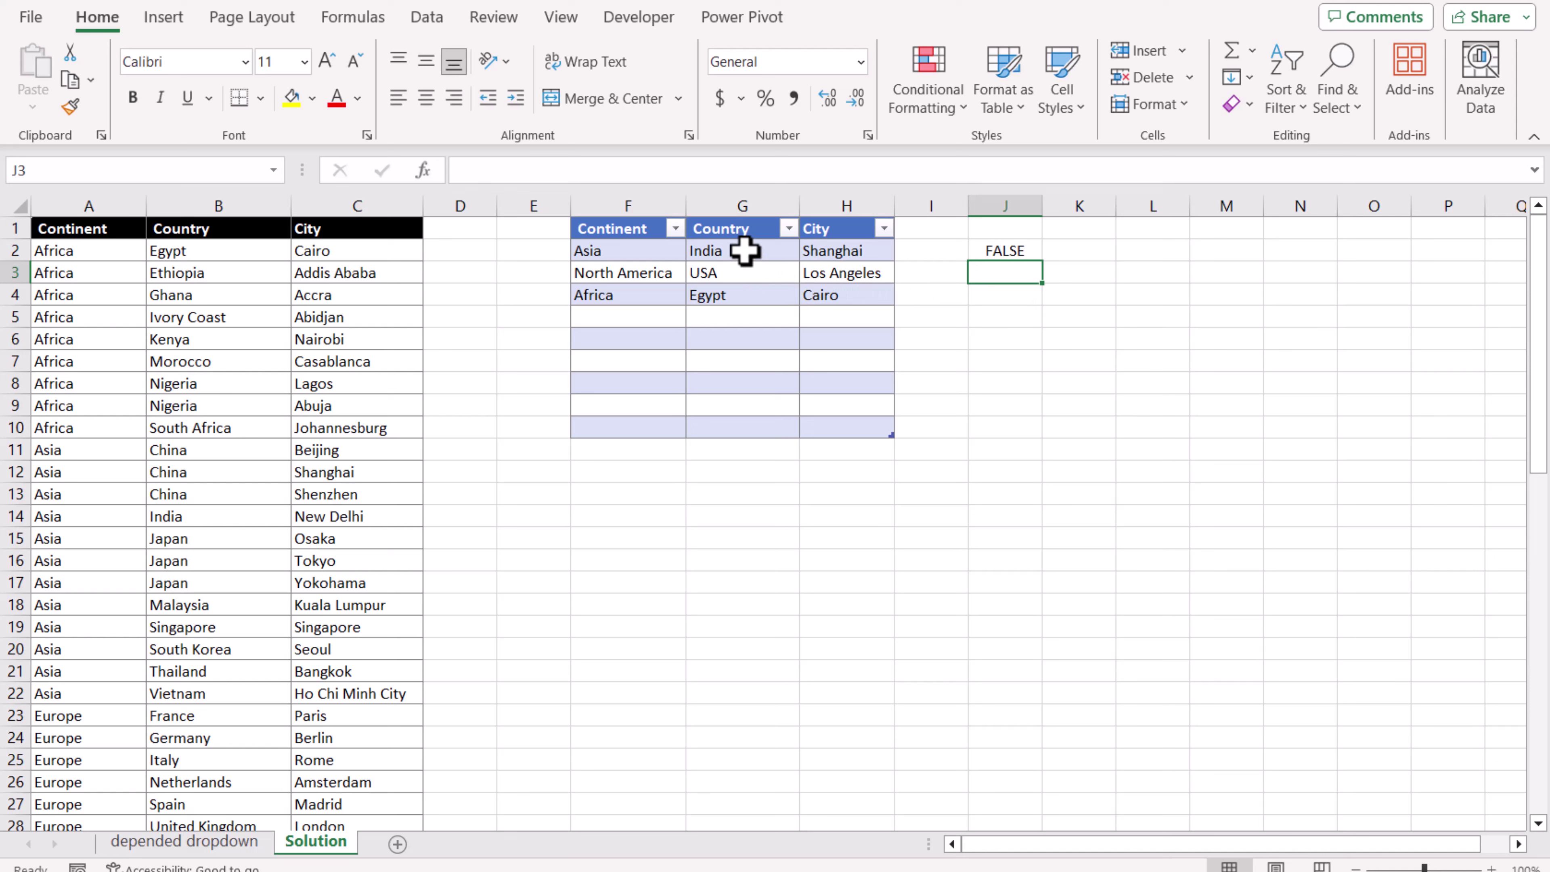
{"action": "left_click", "coordinate": [986, 254]}
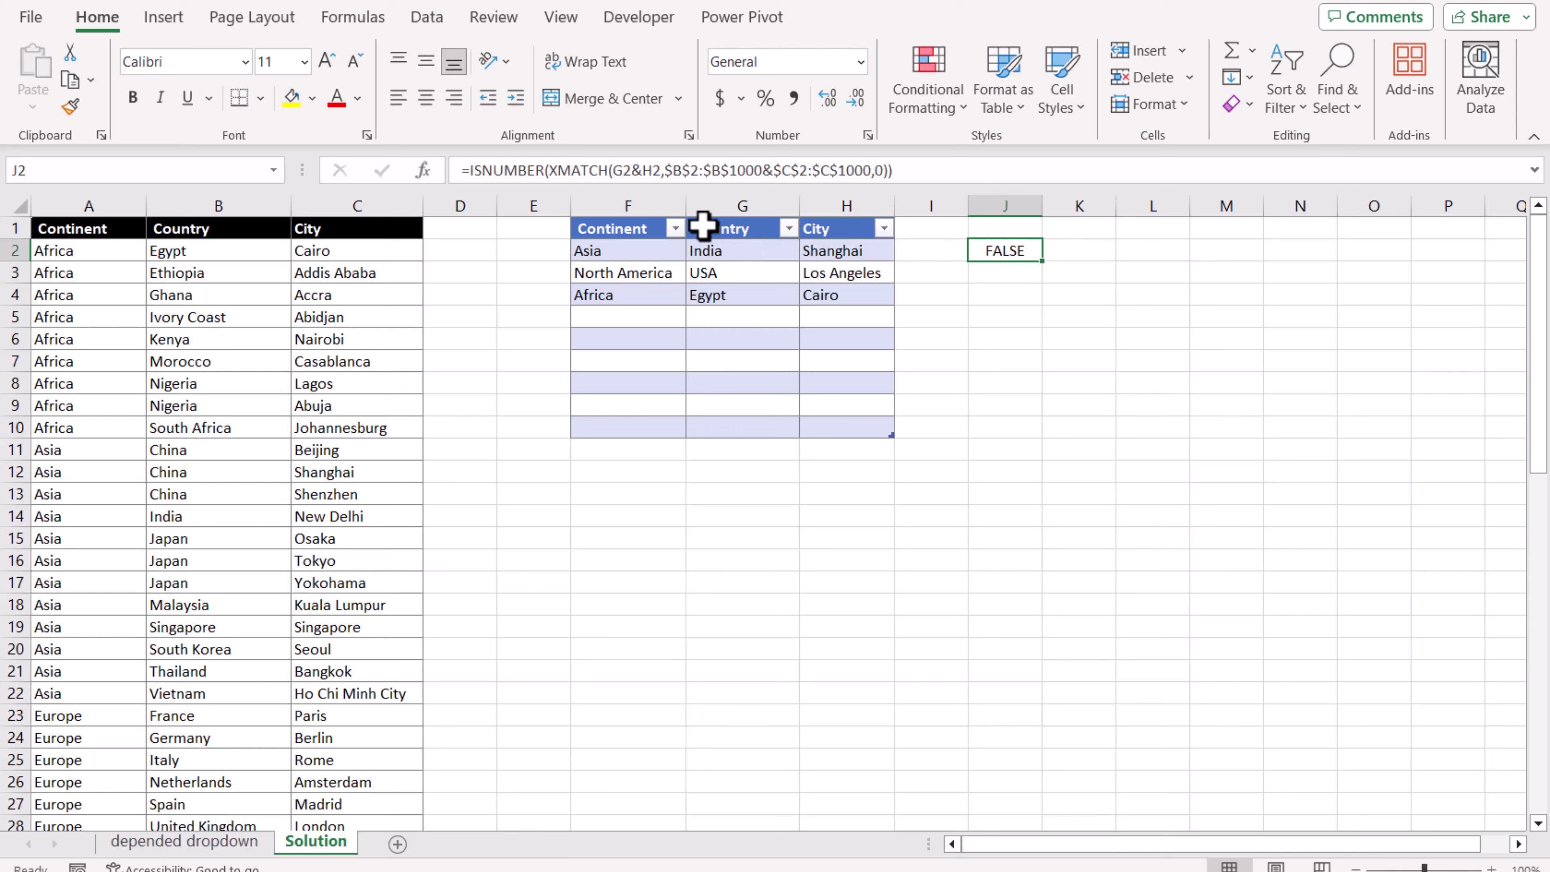
Step: Wrap the ISNUMBER formula in J2 in a NOT function and complete the formula
{"action": "left_click", "coordinate": [467, 170]}
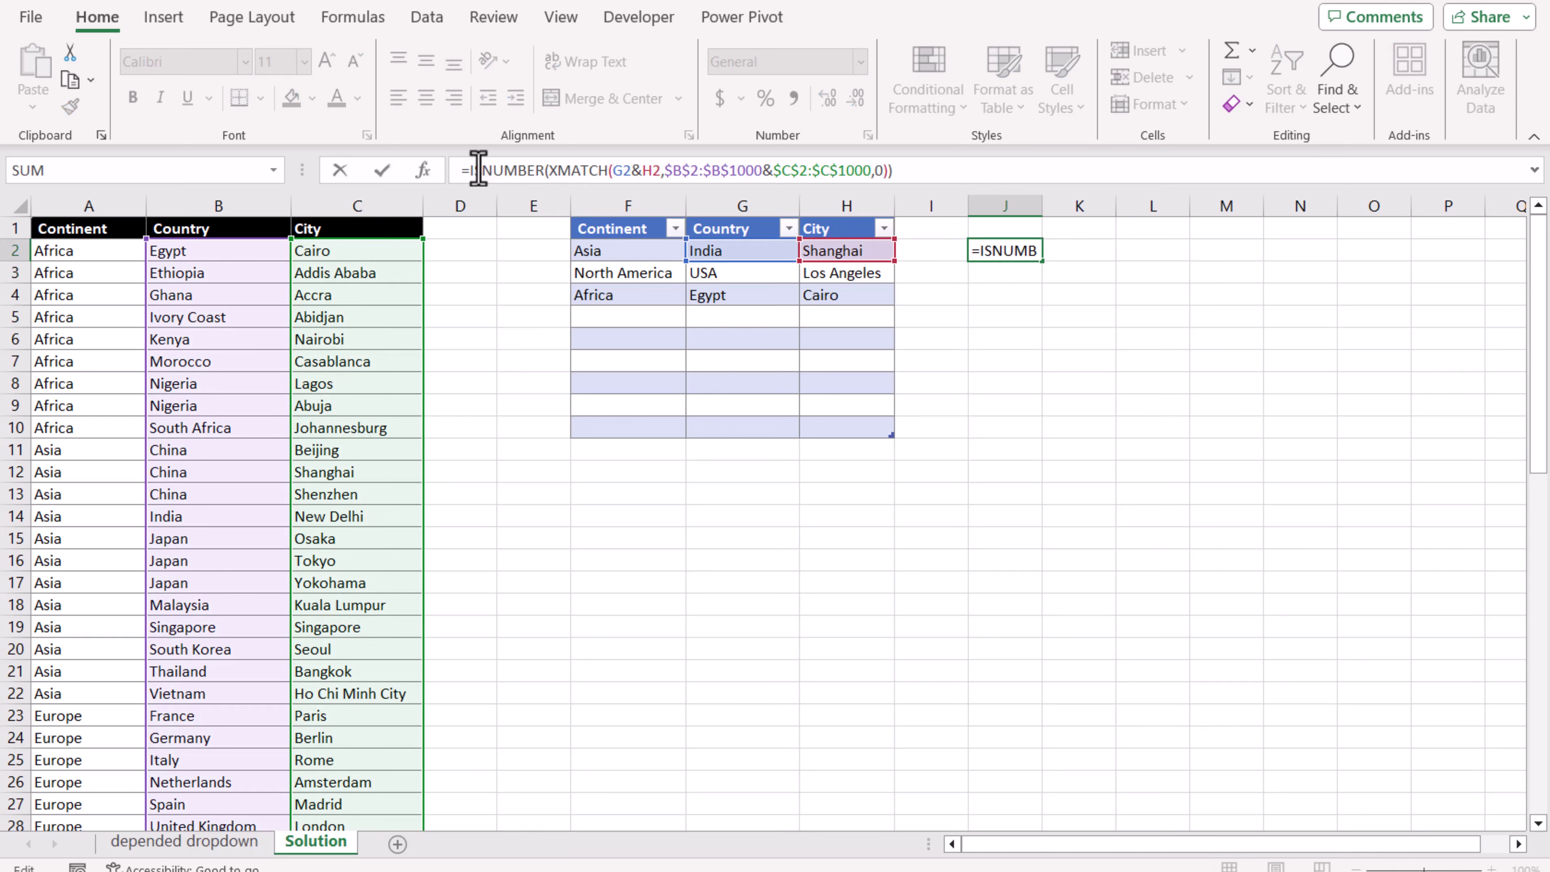
{"action": "type", "text": "N"}
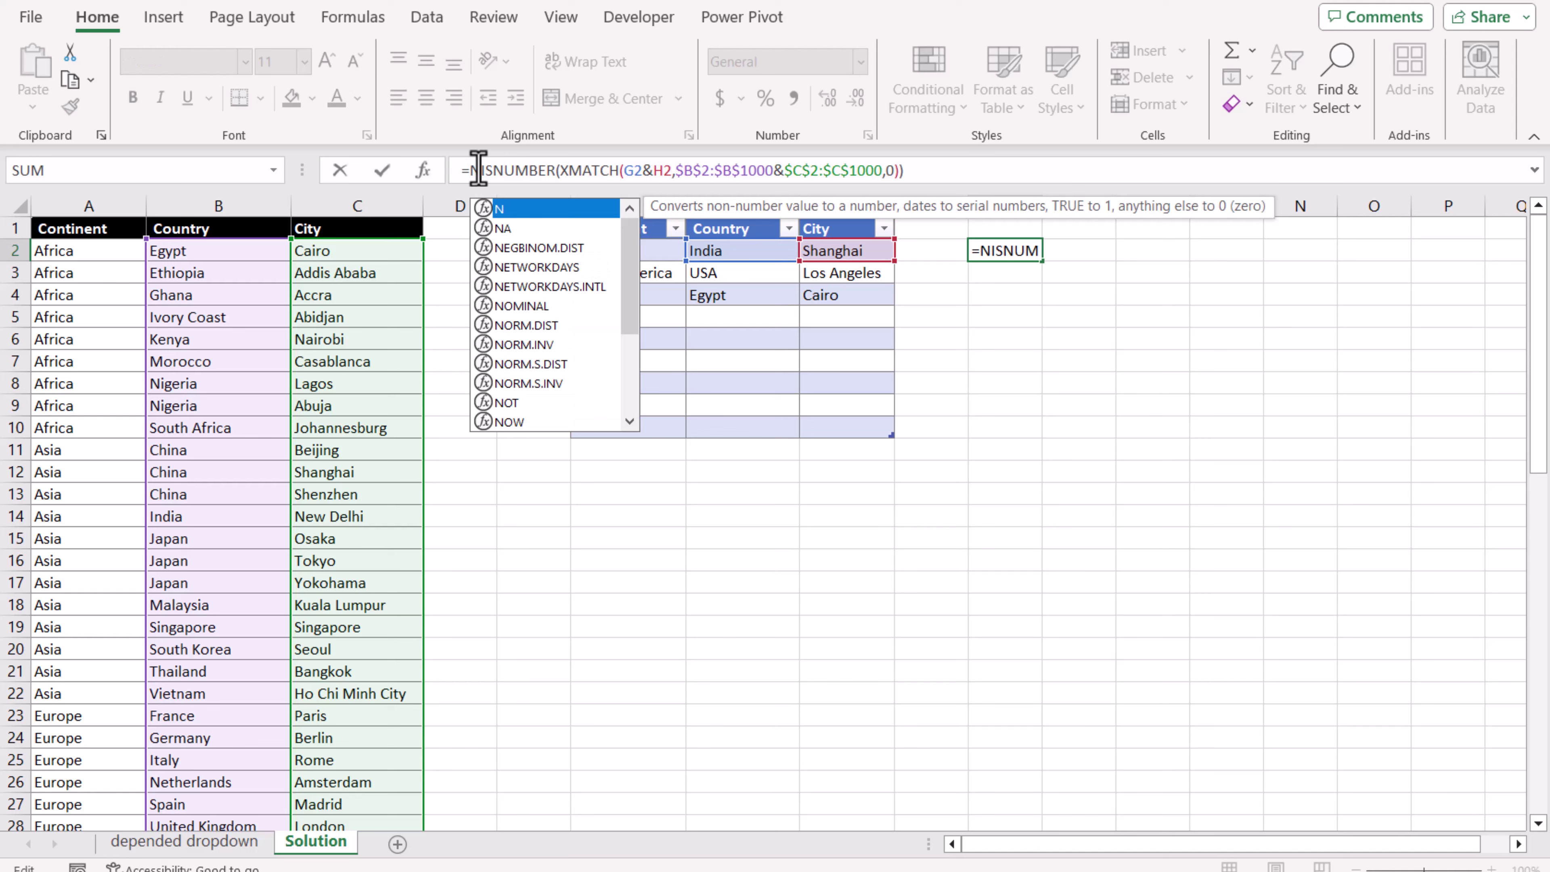
{"action": "type", "text": "Ot("}
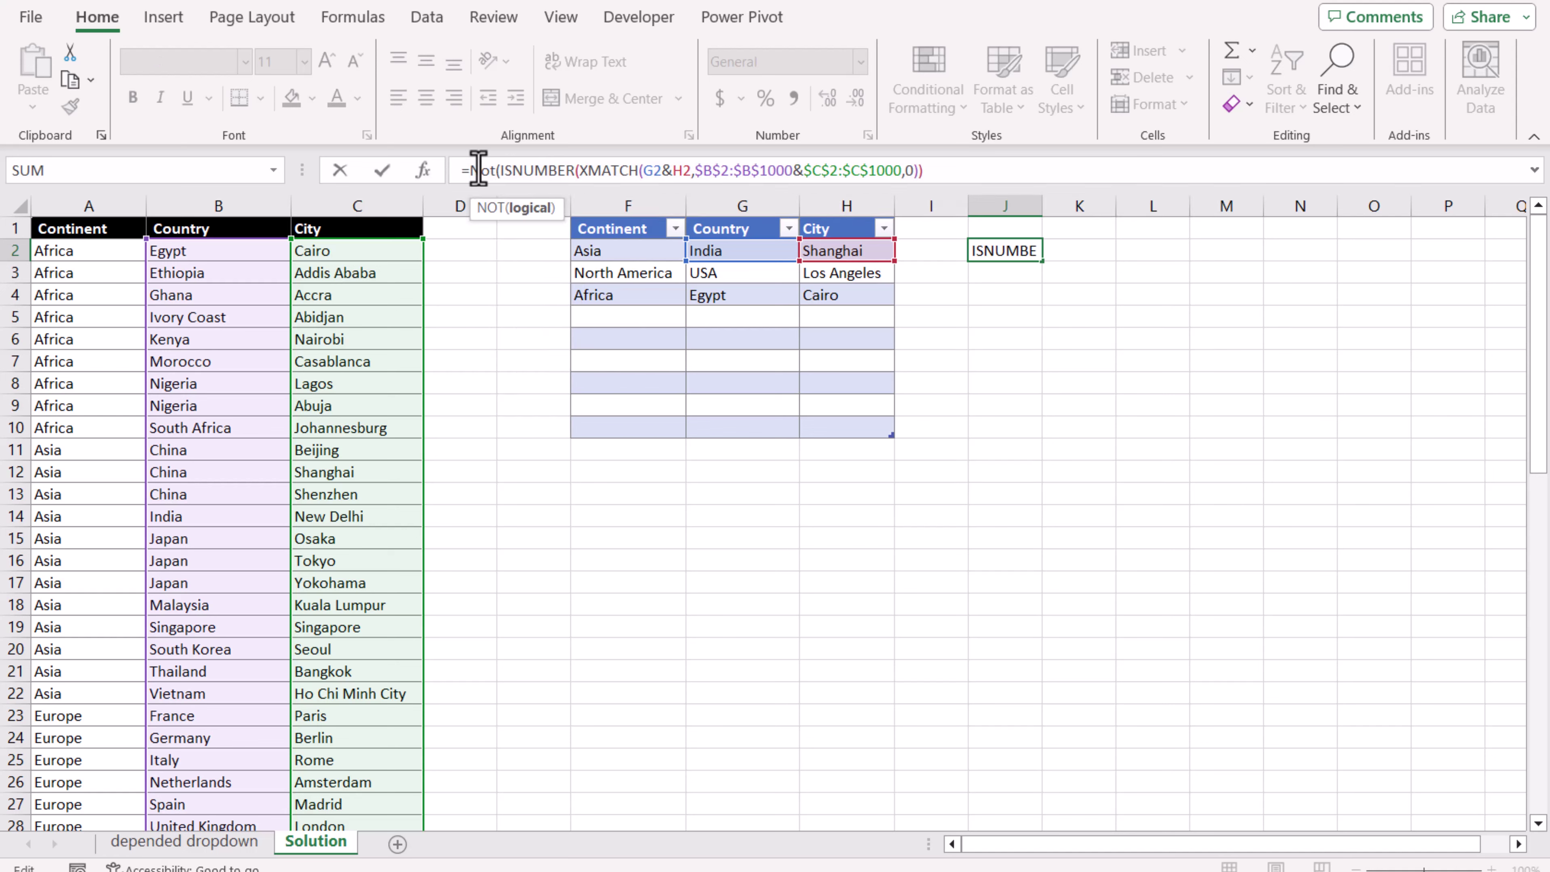
{"action": "left_click", "coordinate": [947, 174]}
{"action": "type", "text": ")"}
{"action": "key", "text": "Return"}
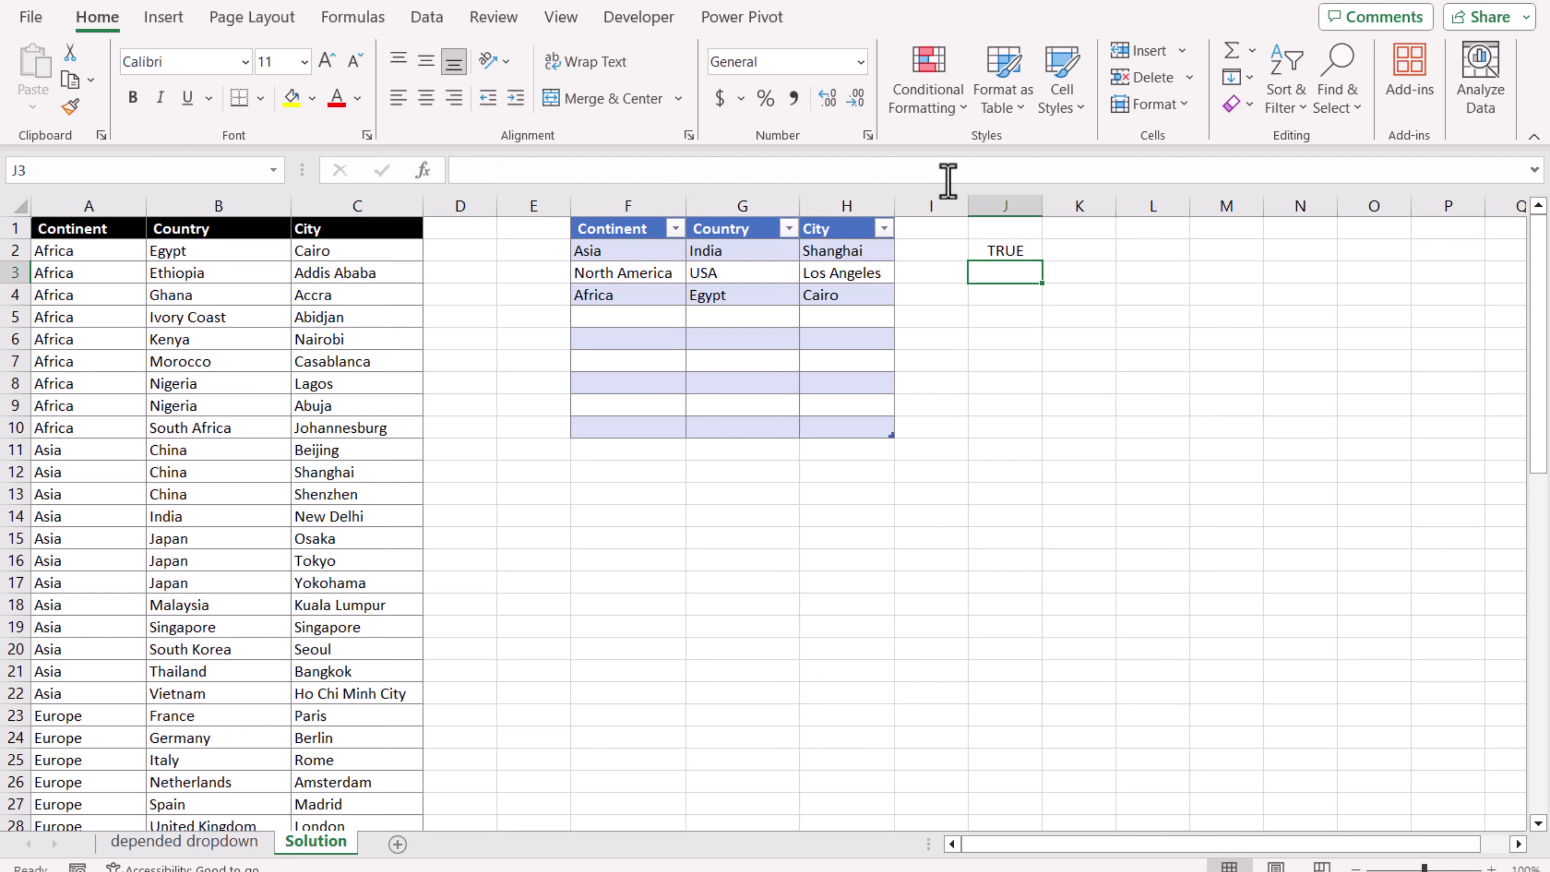
Step: Copy the full text of the NOT formula in J2 and exit the cell without editing it
{"action": "left_click", "coordinate": [1036, 252]}
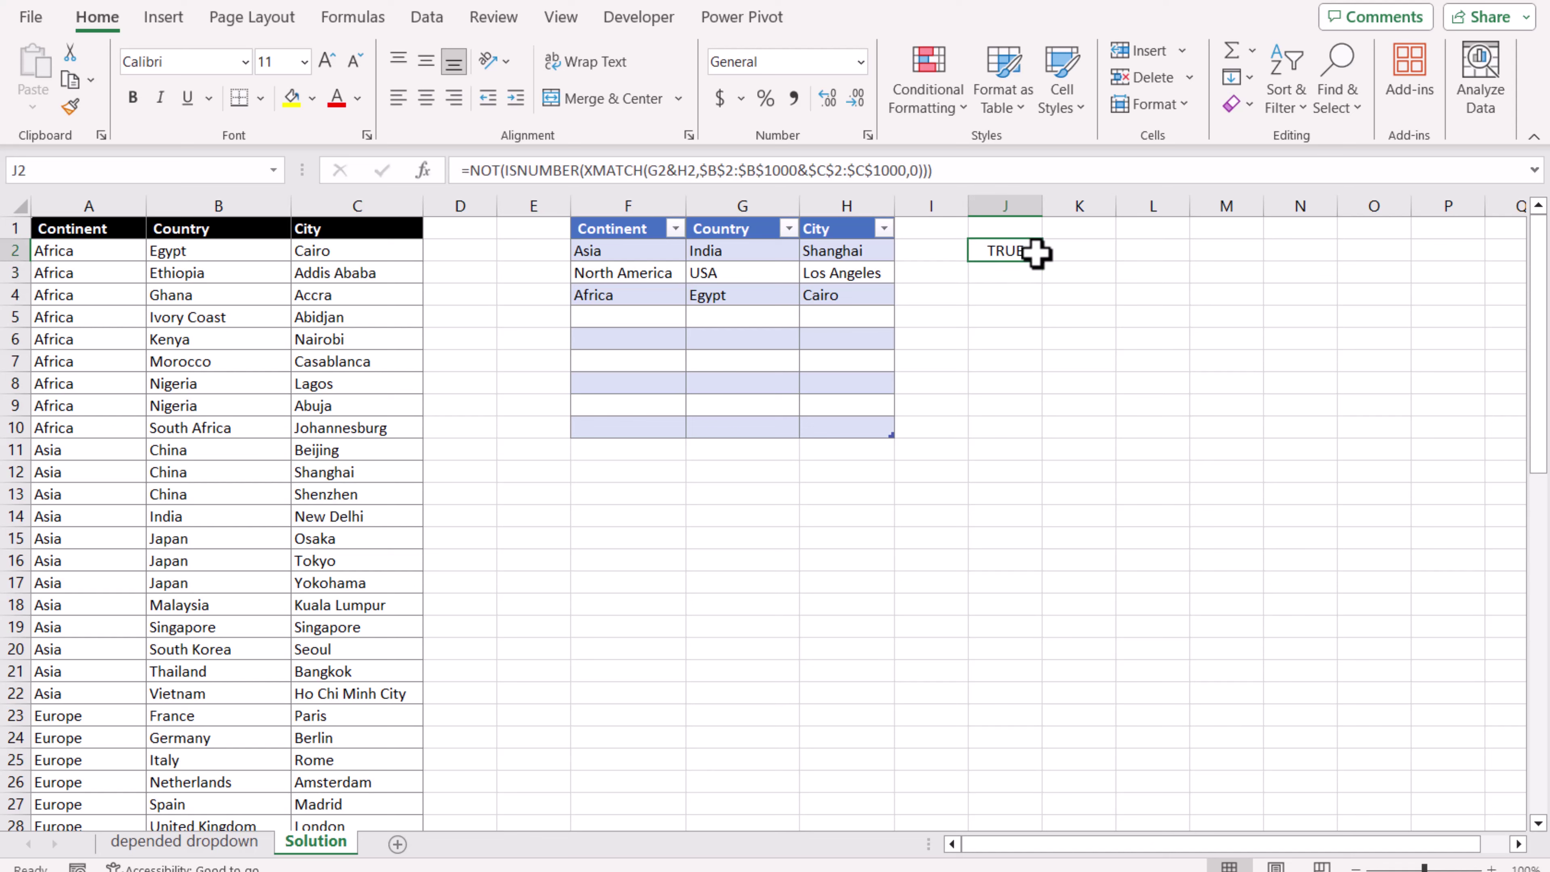
{"action": "left_click_drag", "start_coordinate": [933, 170], "coordinate": [389, 183]}
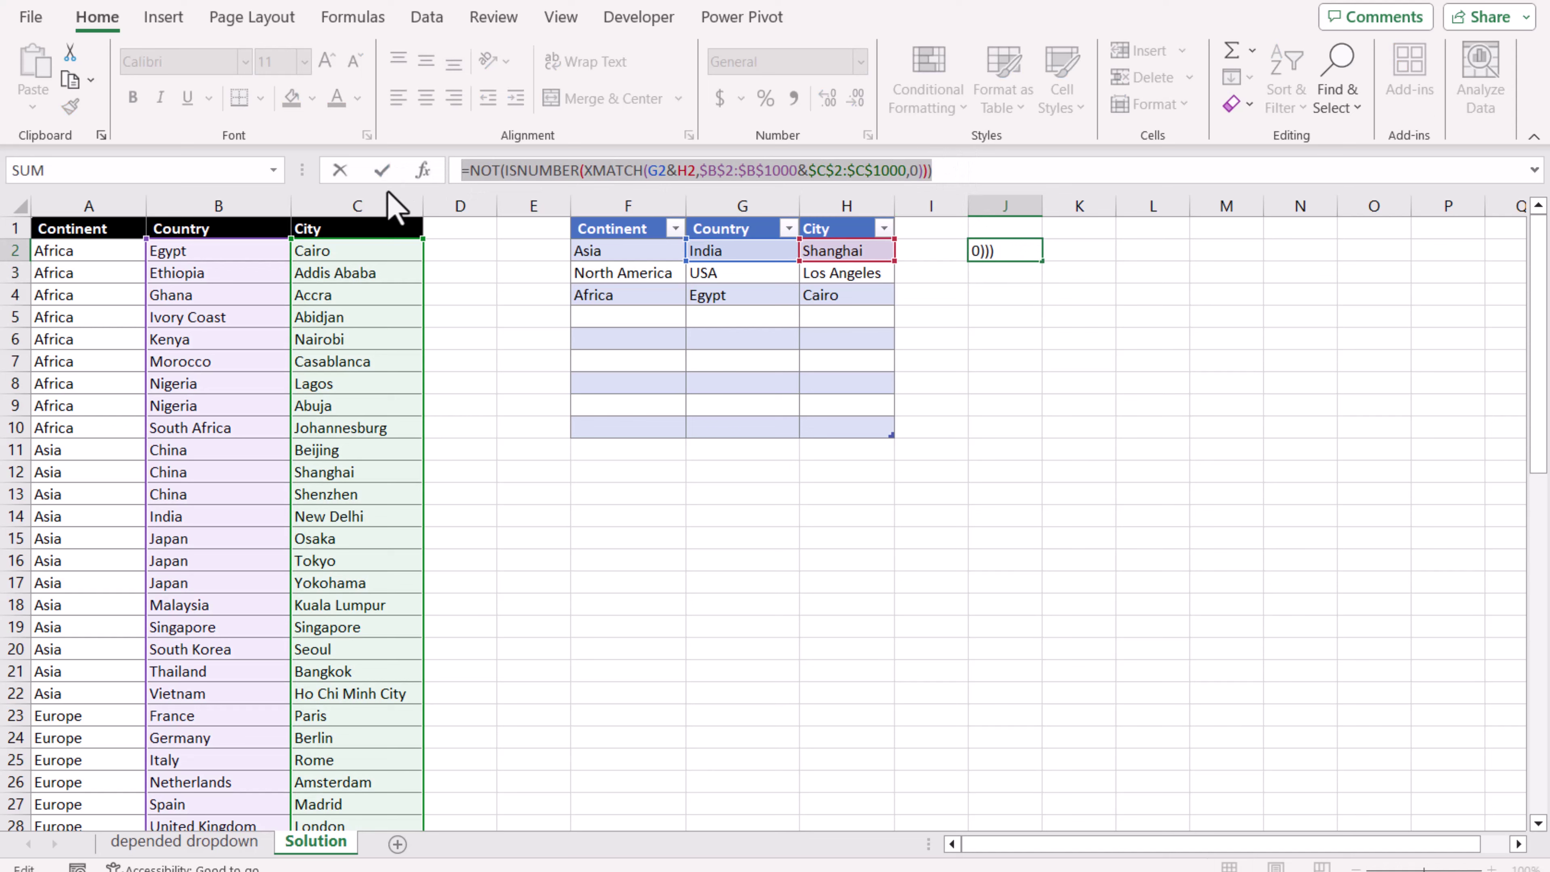
{"action": "key", "text": "ctrl+c"}
{"action": "key", "text": "Escape"}
Step: Start a formula-based conditional formatting rule for the city cells H2:H24, using the copied NOT formula as its condition
{"action": "left_click_drag", "start_coordinate": [842, 250], "coordinate": [851, 739]}
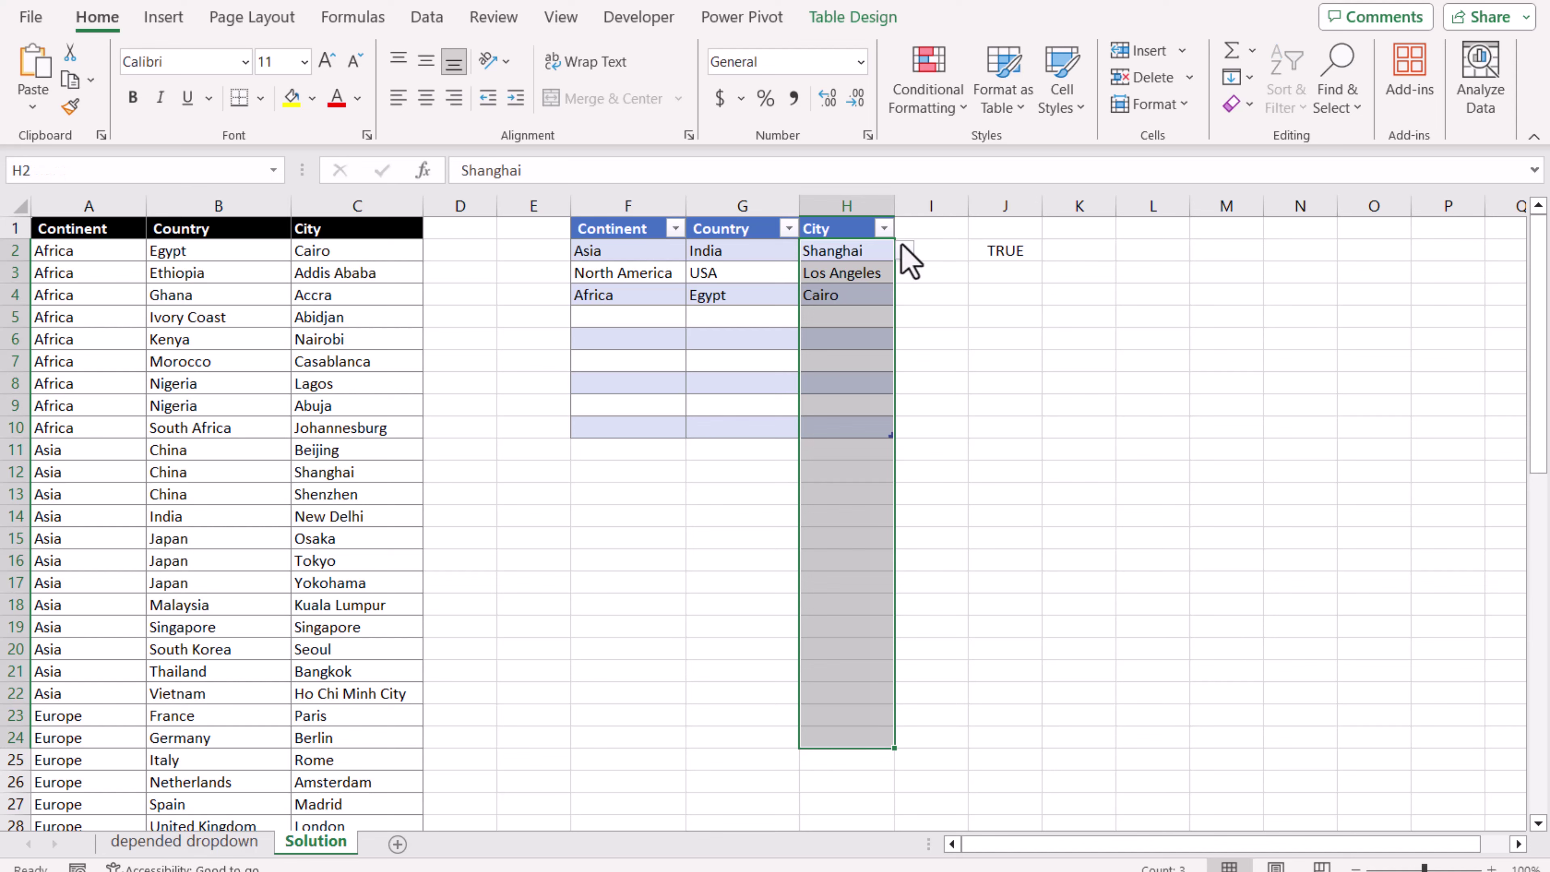
{"action": "left_click", "coordinate": [928, 116]}
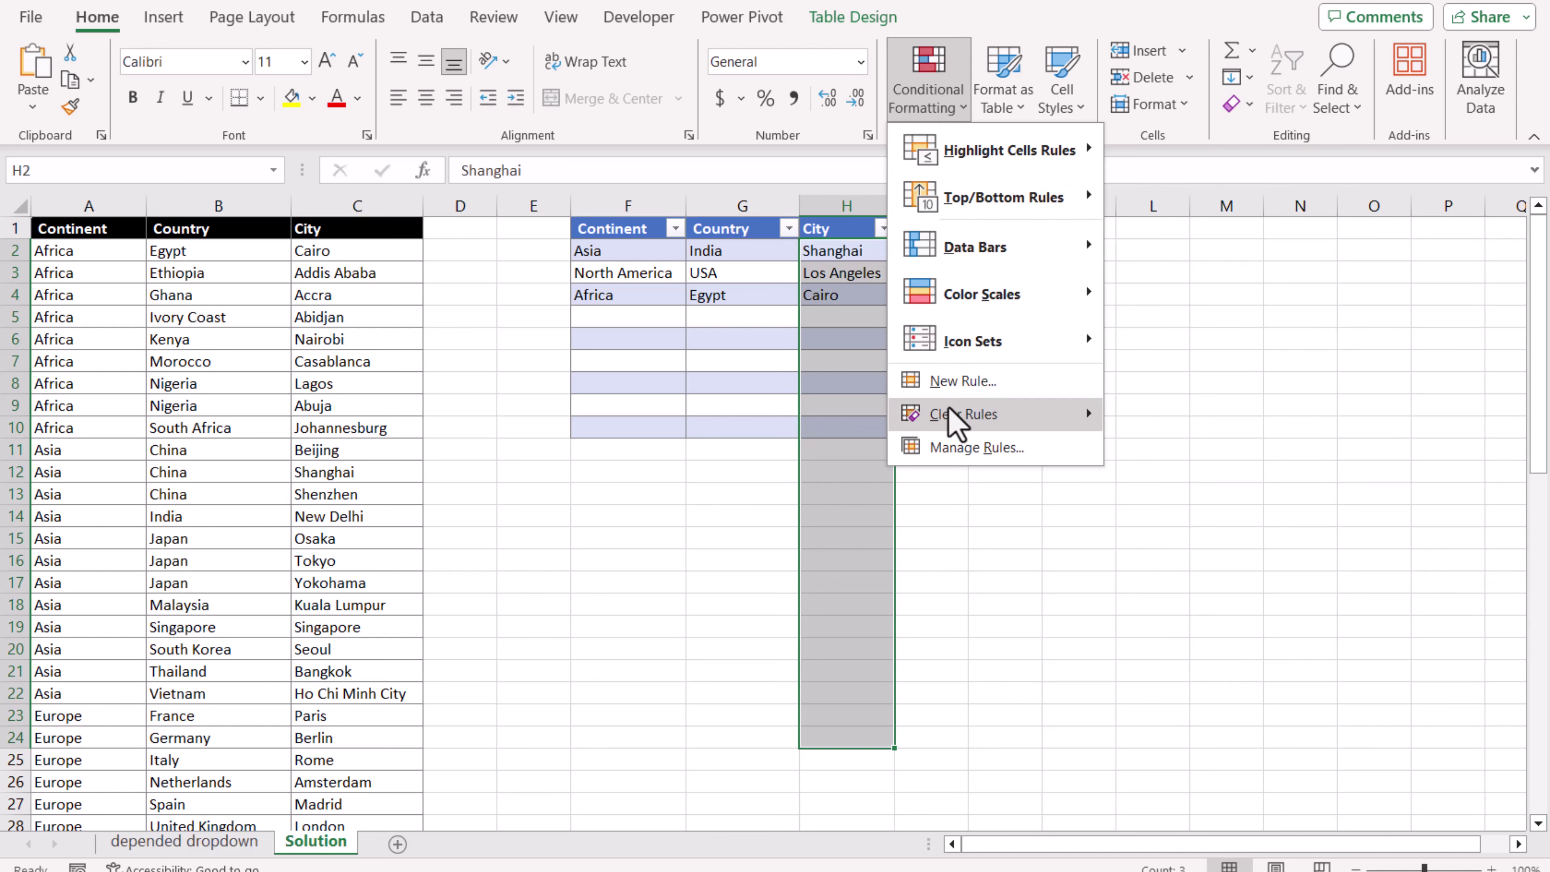
{"action": "left_click", "coordinate": [953, 383]}
{"action": "left_click", "coordinate": [721, 540]}
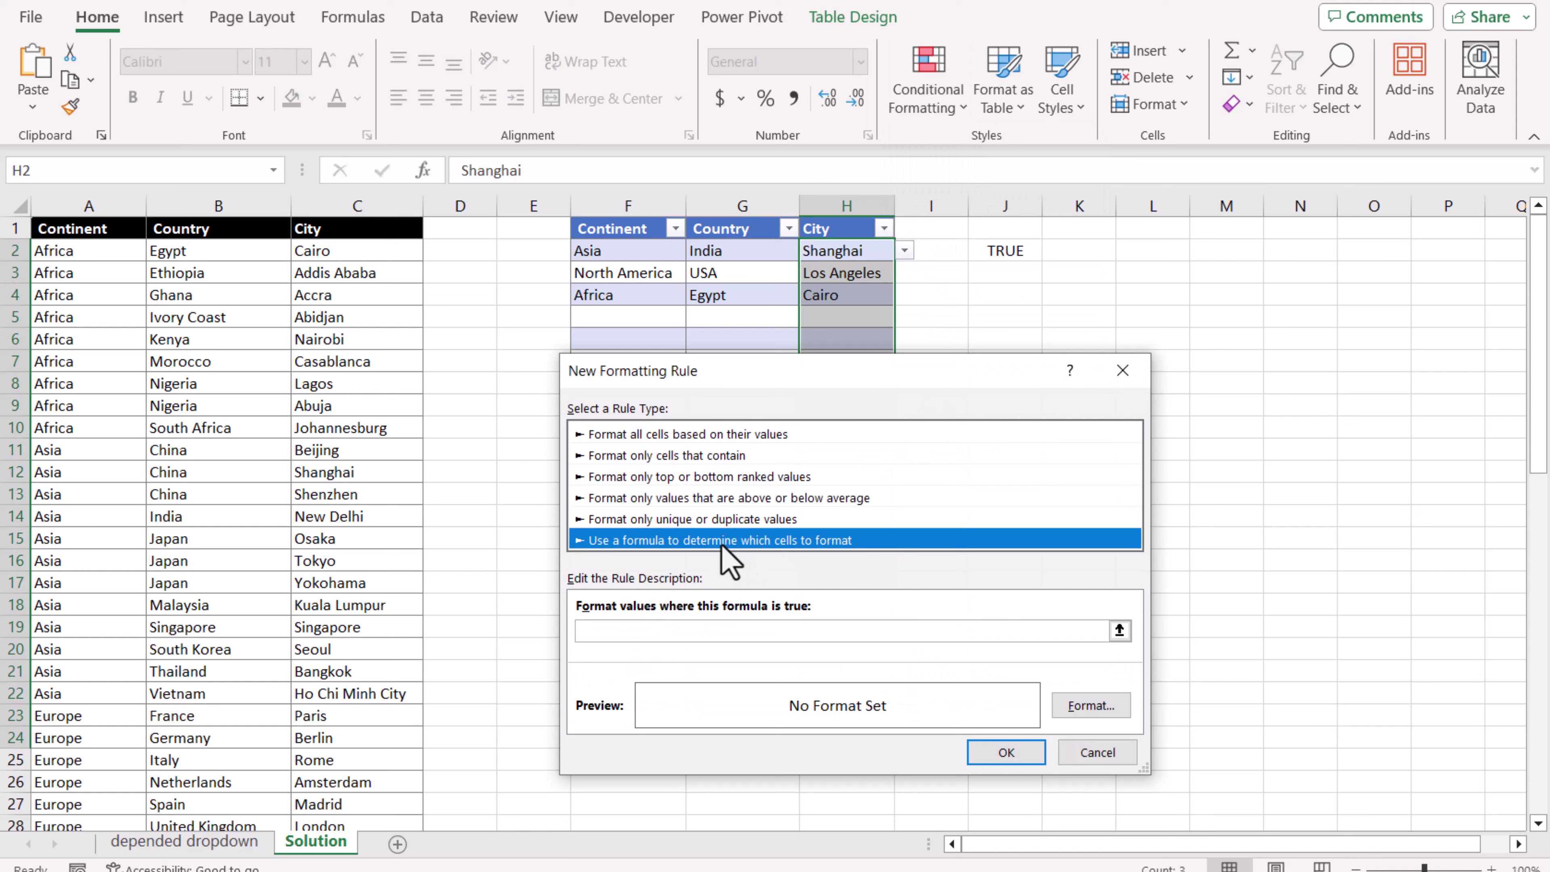
{"action": "left_click", "coordinate": [716, 632]}
{"action": "key", "text": "ctrl+v"}
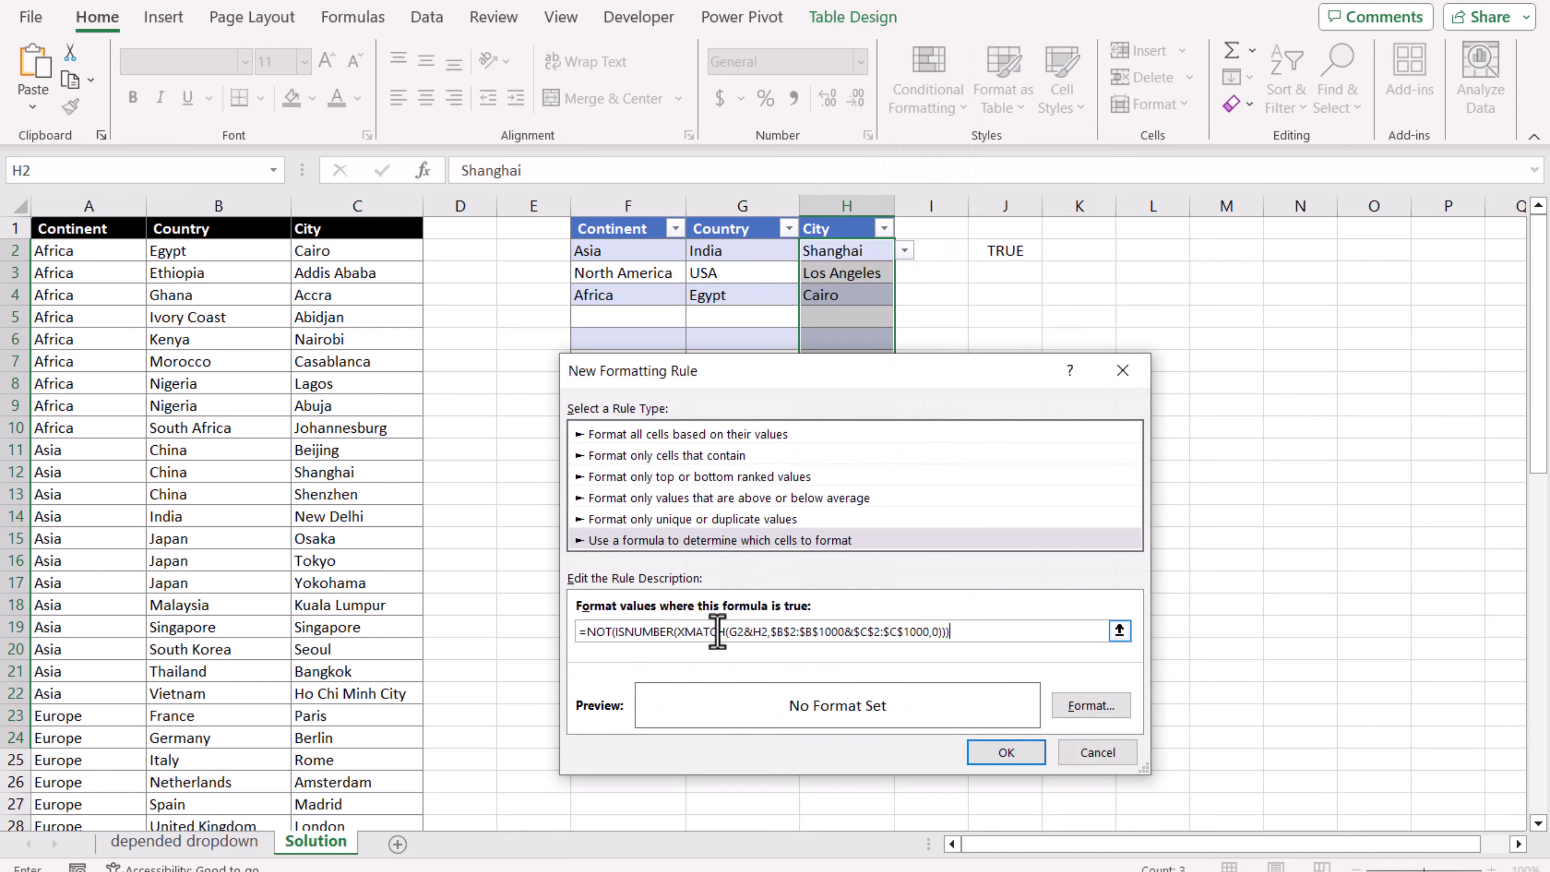
Step: Give the rule the custom number format ;;; to hide mismatched cities, and apply the rule
{"action": "left_click", "coordinate": [1078, 705]}
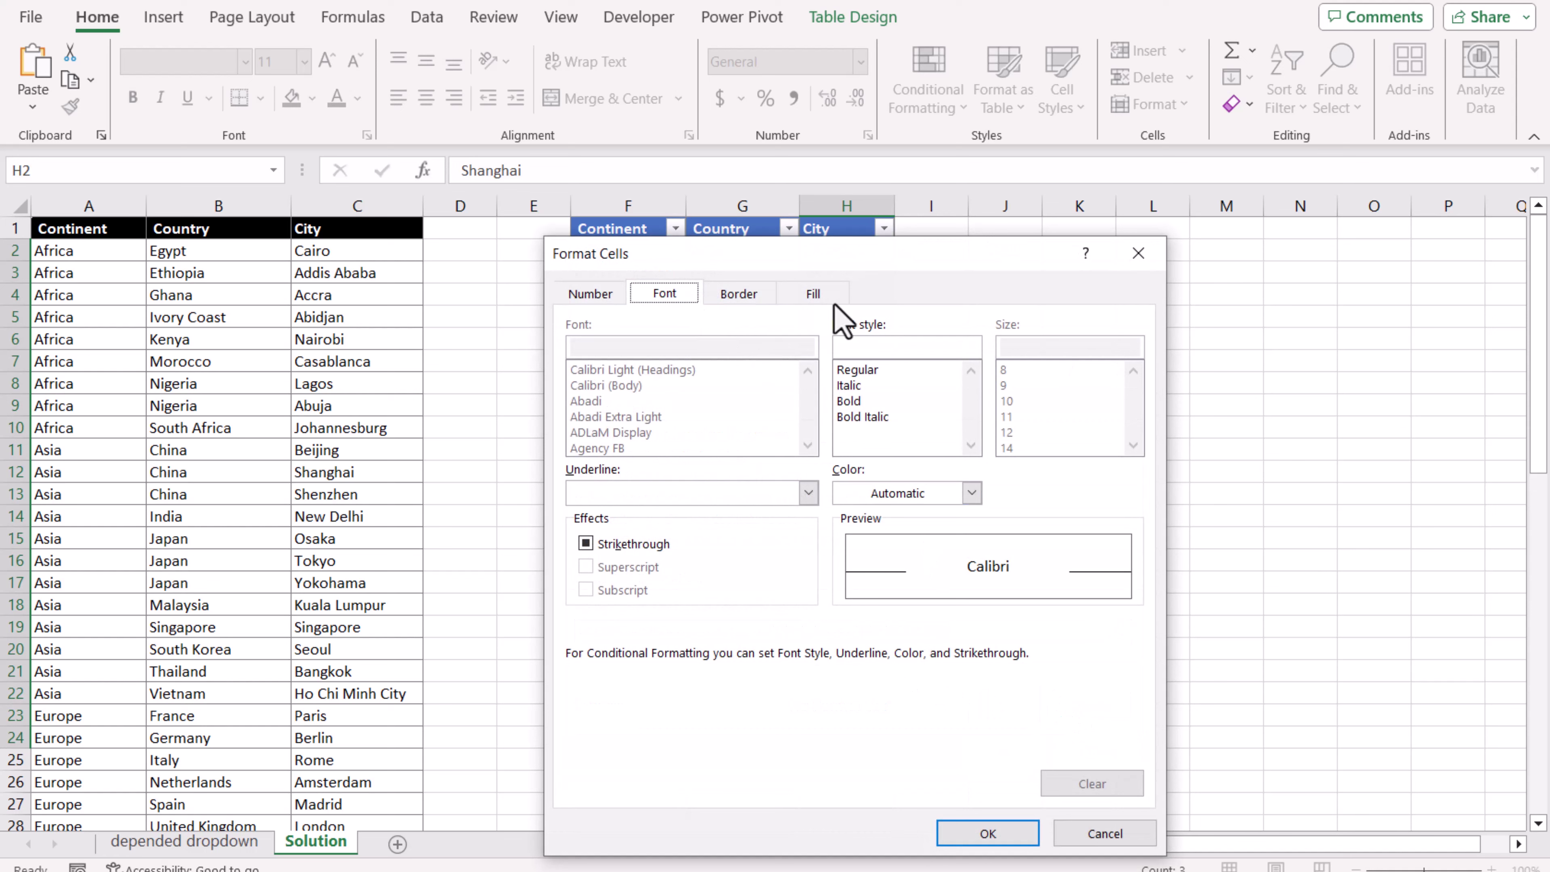
{"action": "left_click", "coordinate": [591, 295]}
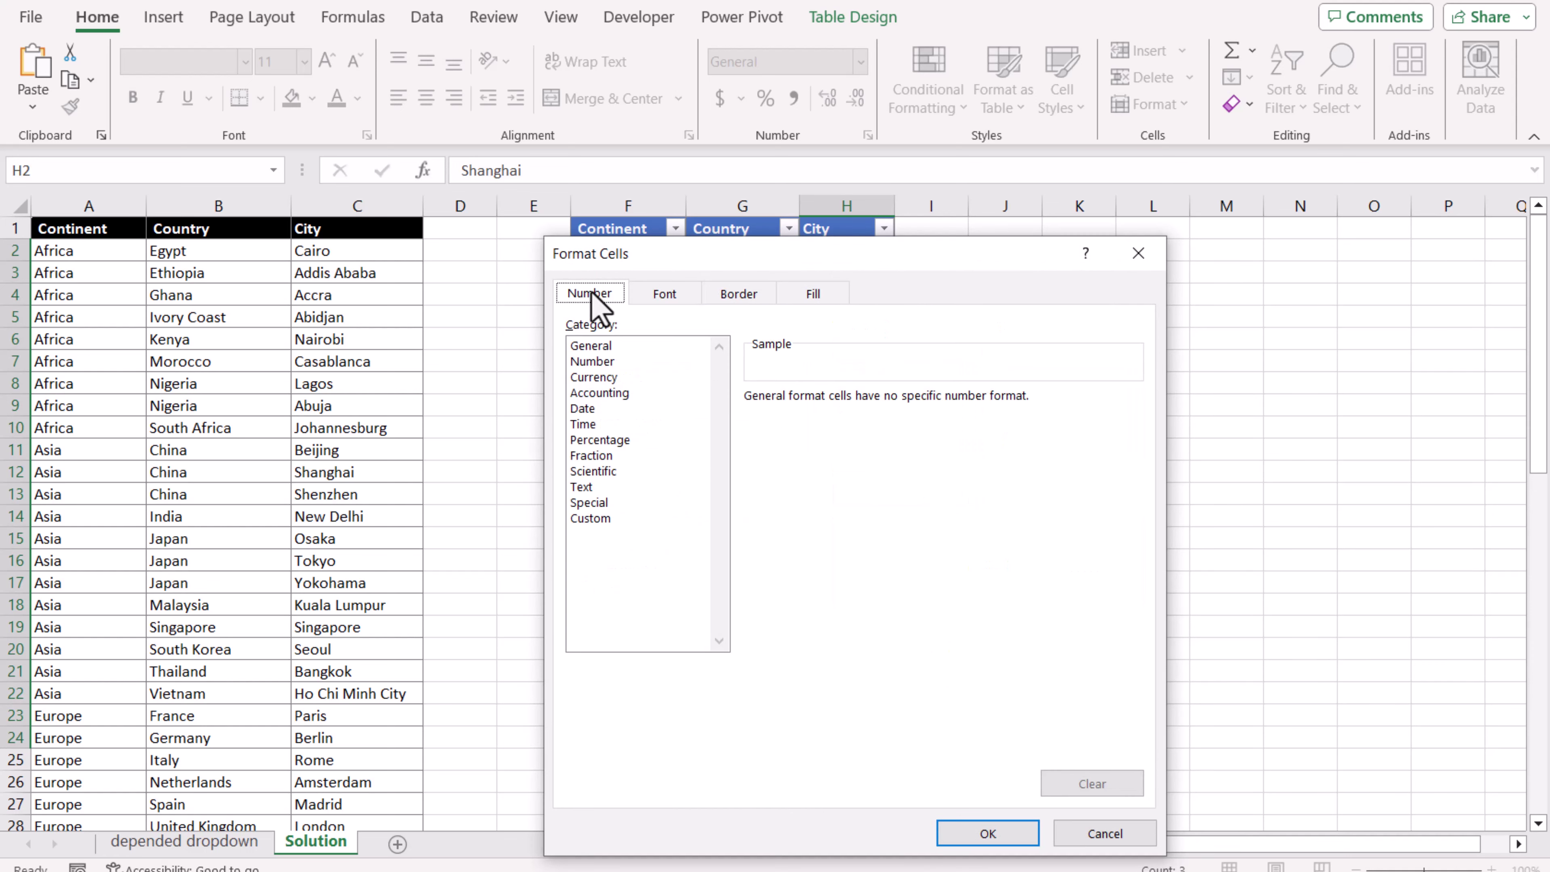
{"action": "left_click", "coordinate": [605, 518]}
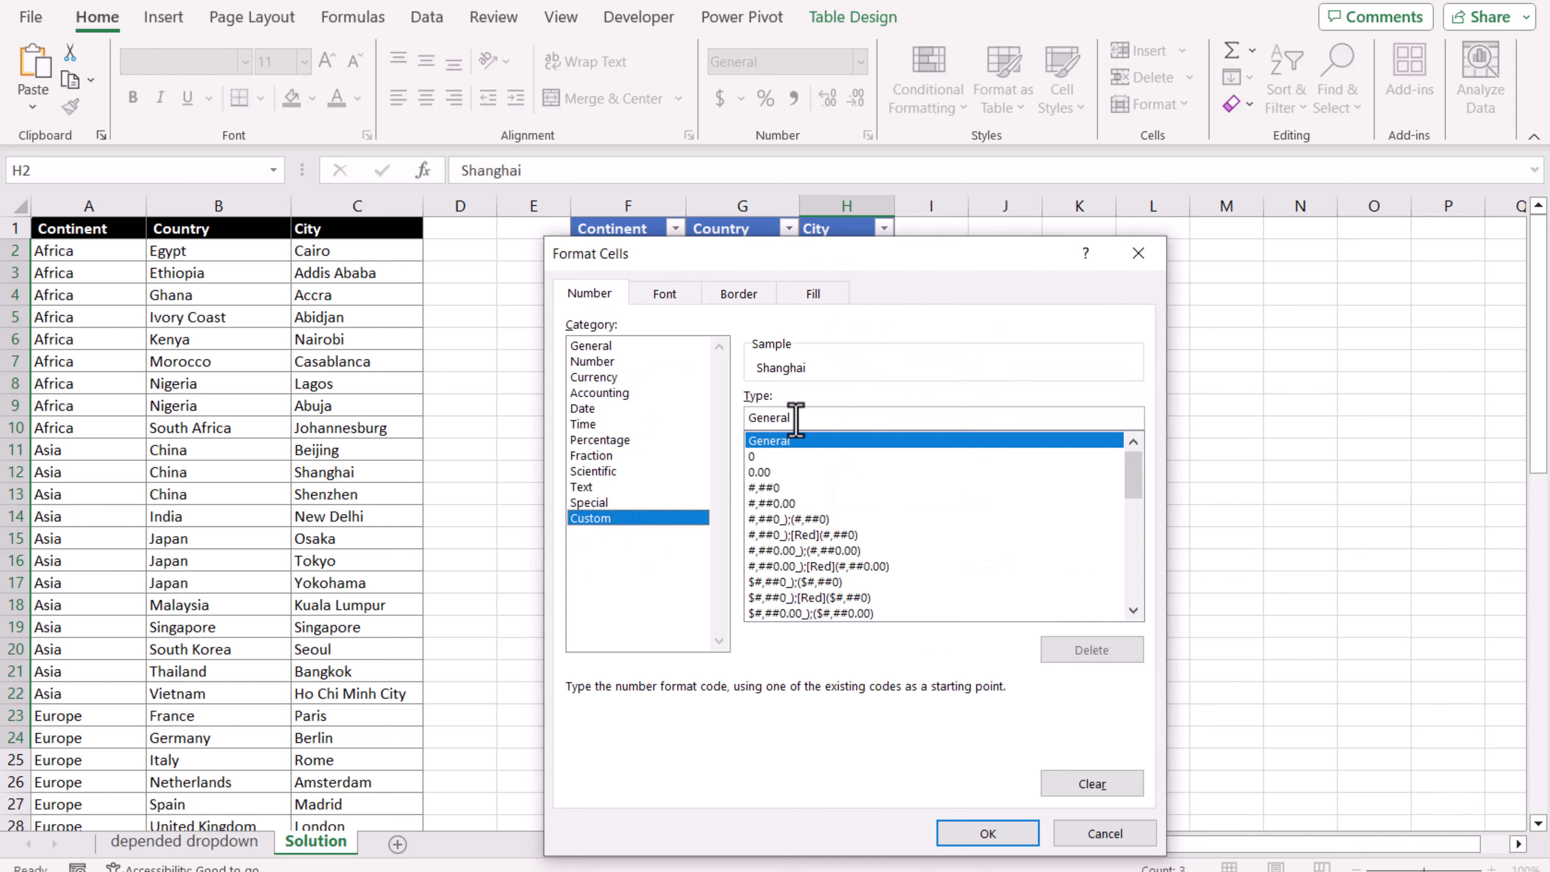
{"action": "left_click_drag", "start_coordinate": [792, 419], "coordinate": [712, 415]}
{"action": "type", "text": ";;;"}
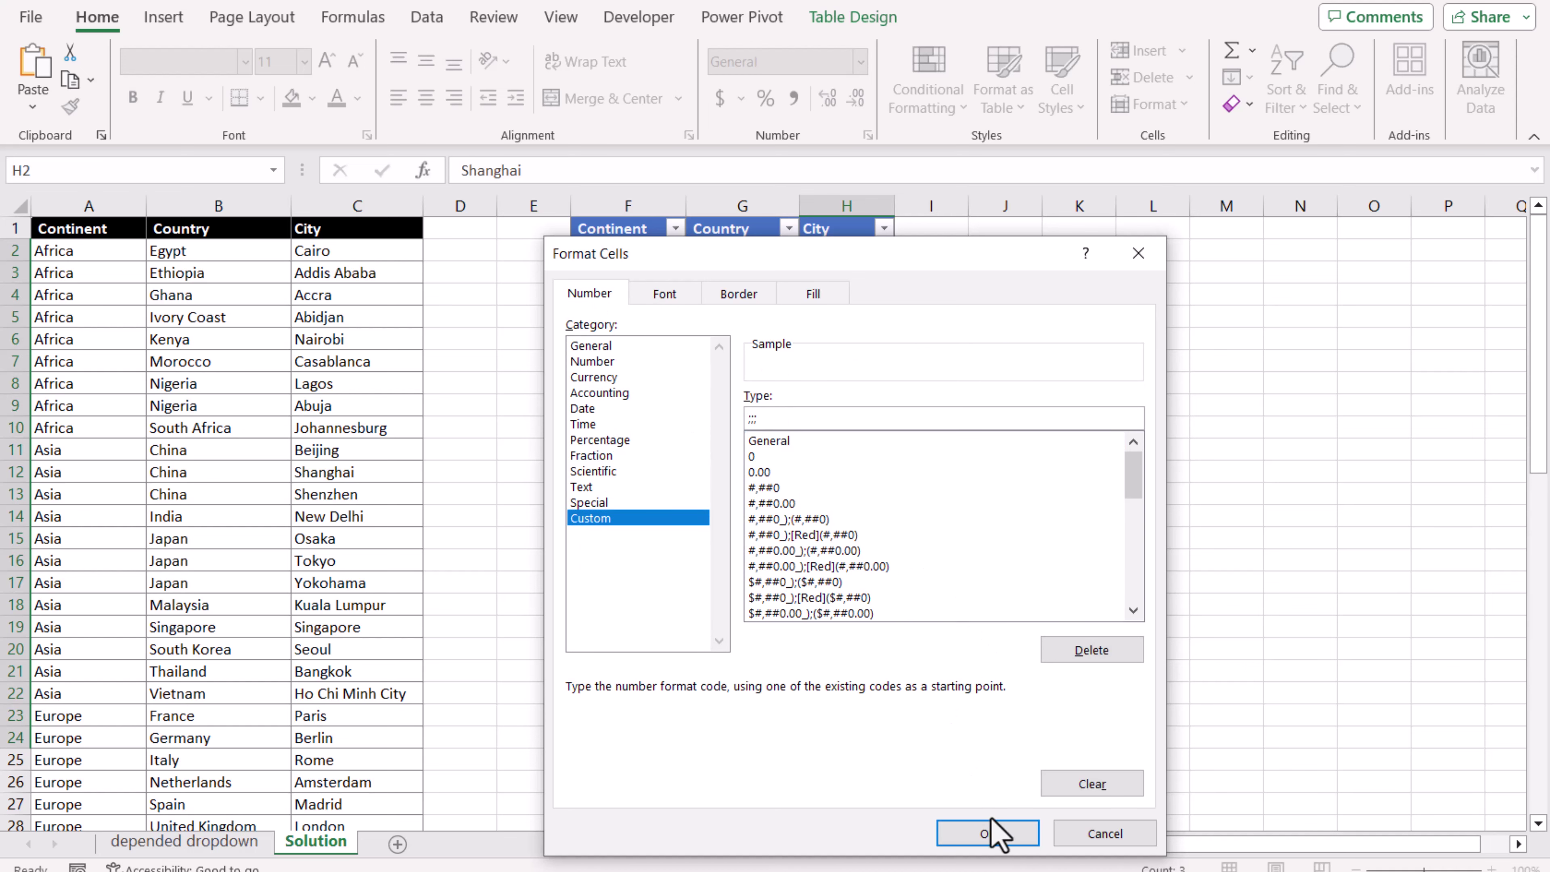
{"action": "left_click", "coordinate": [995, 828]}
{"action": "left_click", "coordinate": [1006, 752]}
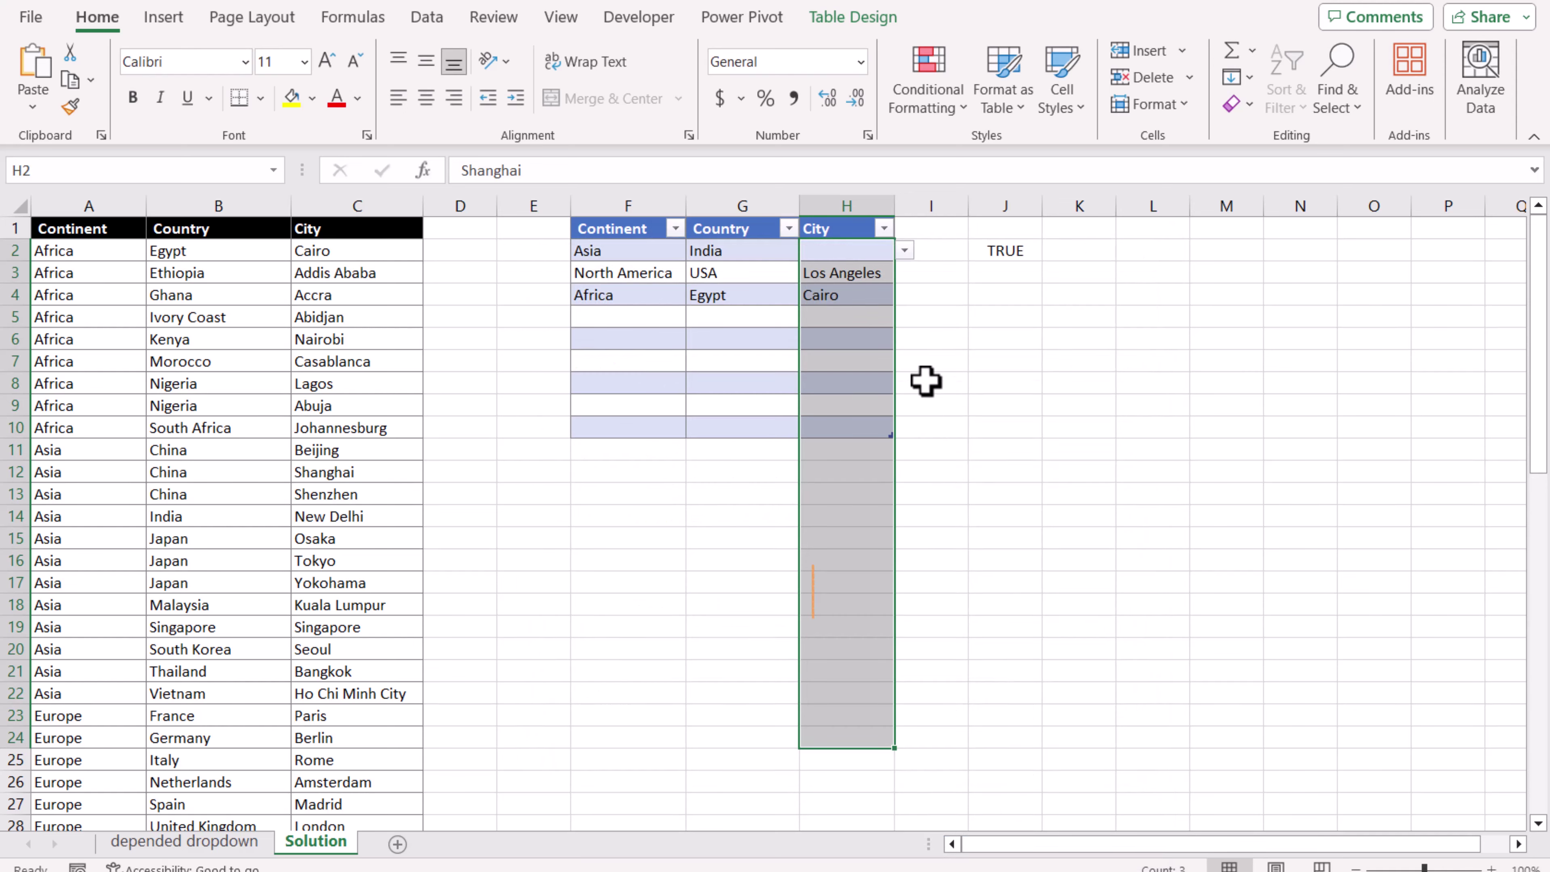
Step: Change the country in G2 to China to test the rule with a matching city
{"action": "key", "text": "Left"}
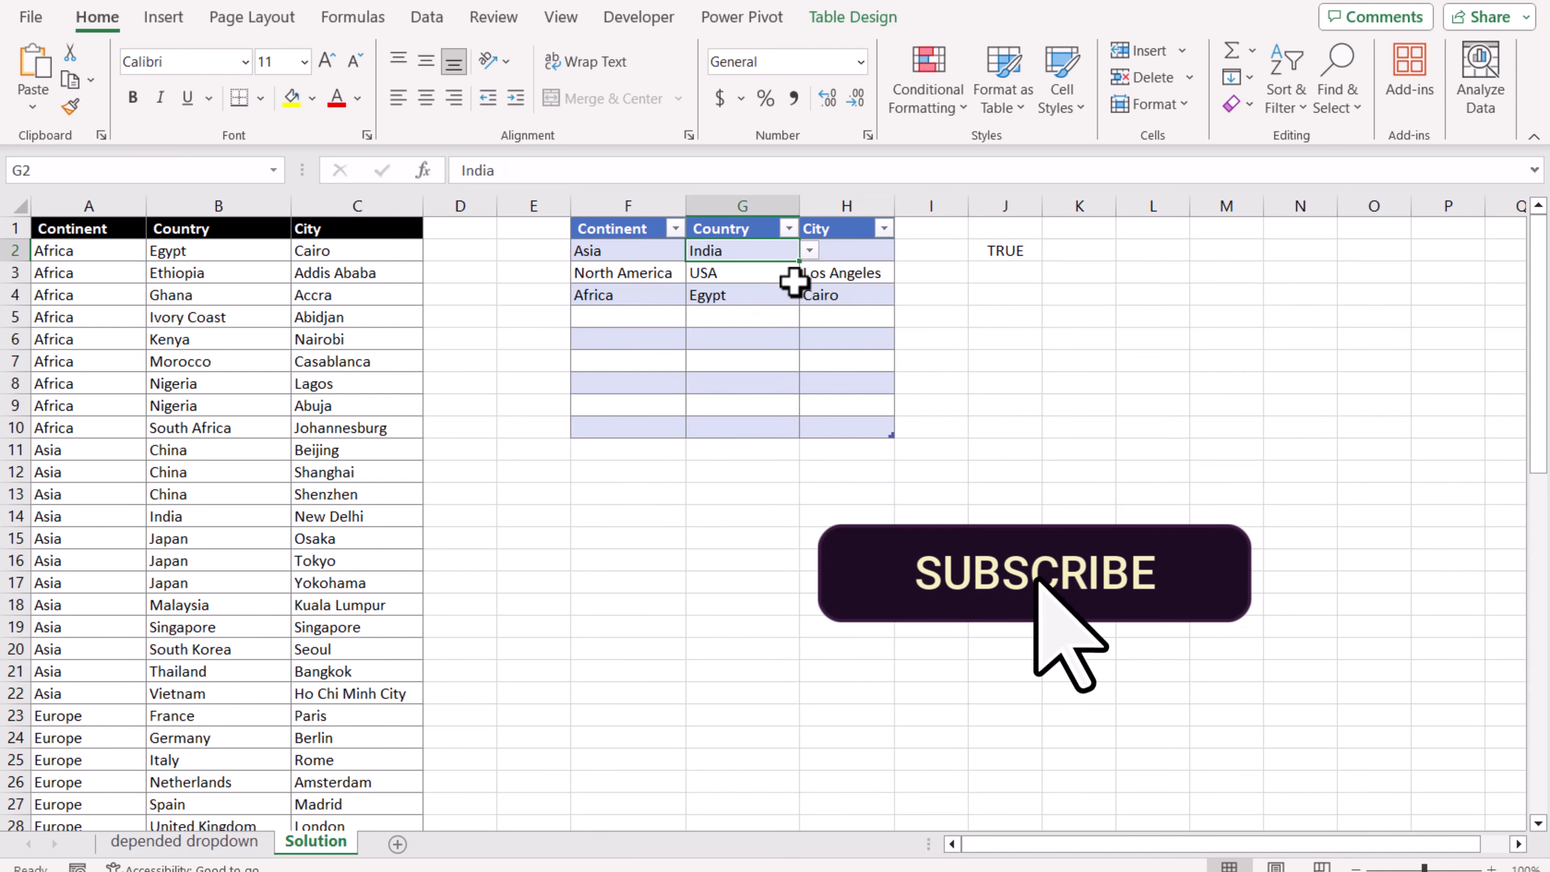
{"action": "left_click", "coordinate": [809, 250]}
{"action": "left_click", "coordinate": [792, 275]}
{"action": "left_click", "coordinate": [931, 360]}
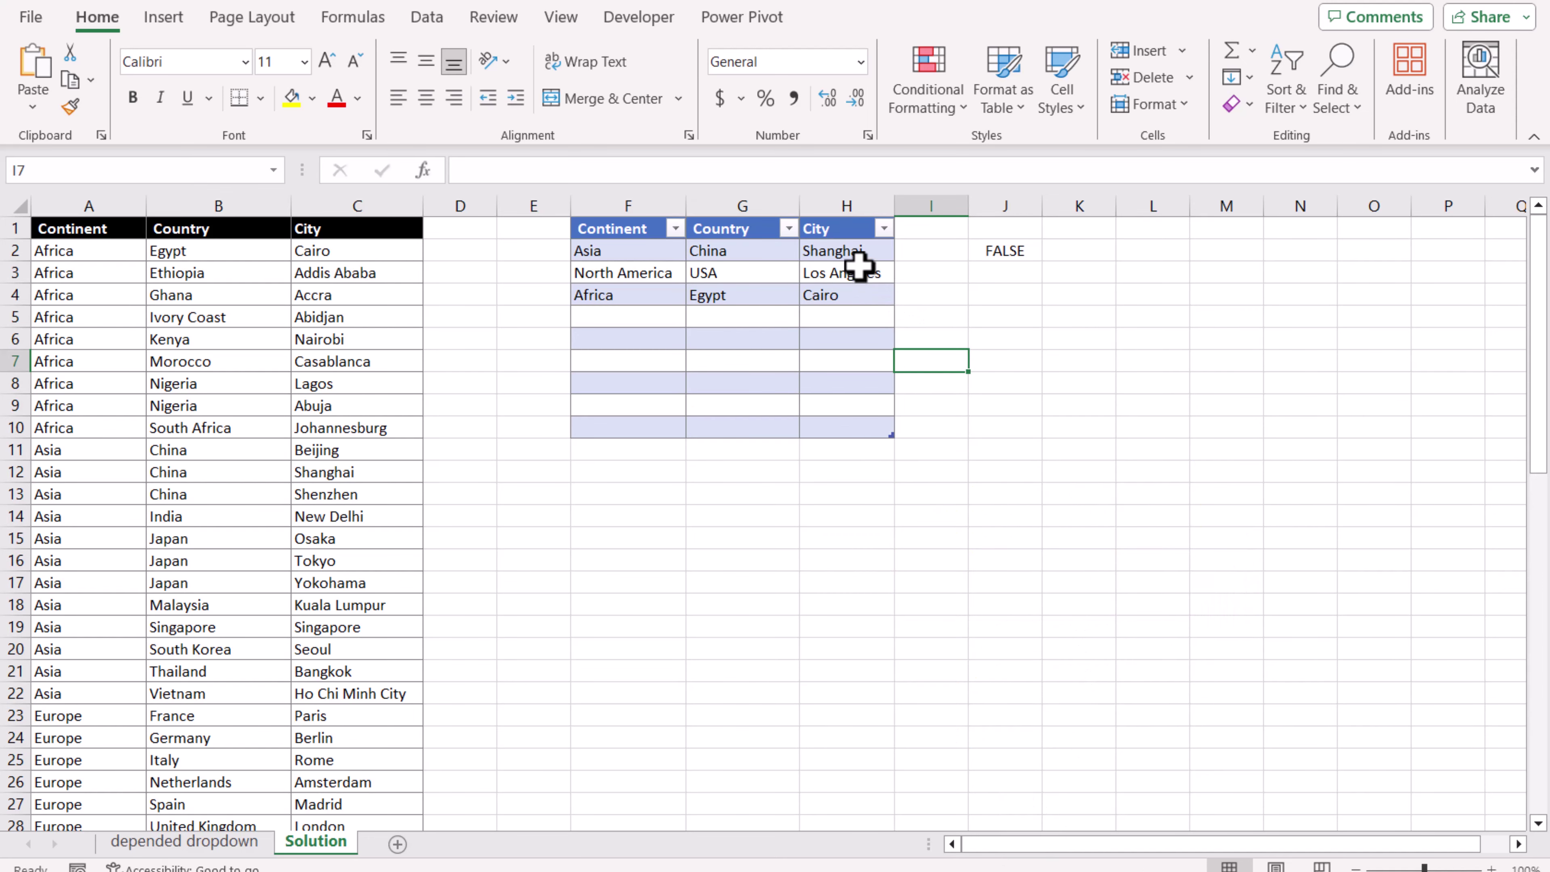
Step: Change the country in G3 to Canada to test the rule with a mismatched city
{"action": "left_click", "coordinate": [754, 276]}
{"action": "left_click", "coordinate": [808, 273]}
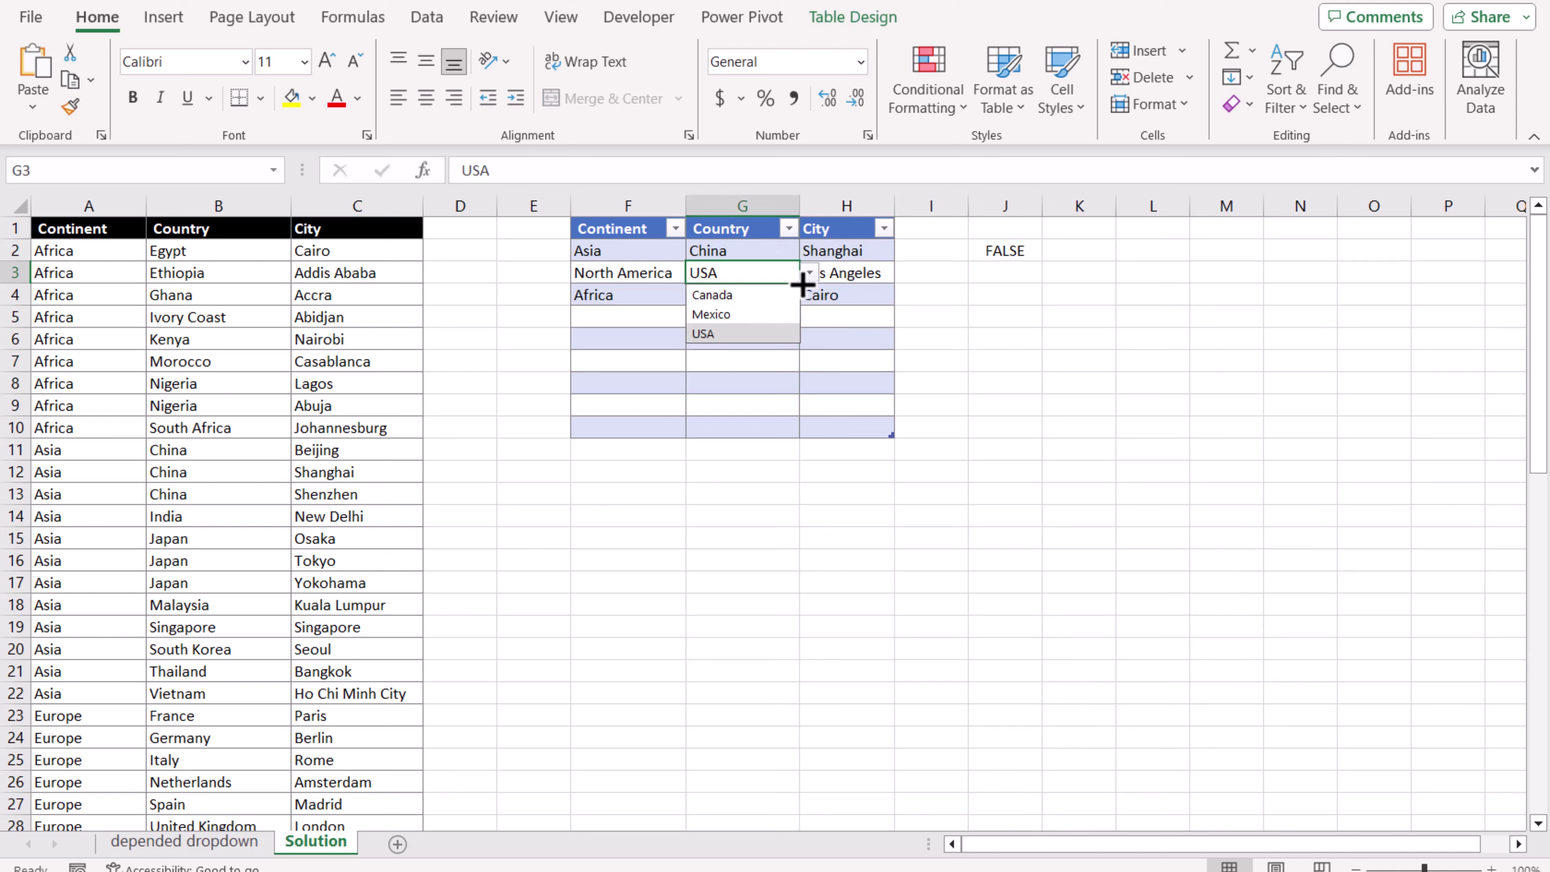
{"action": "left_click", "coordinate": [786, 296]}
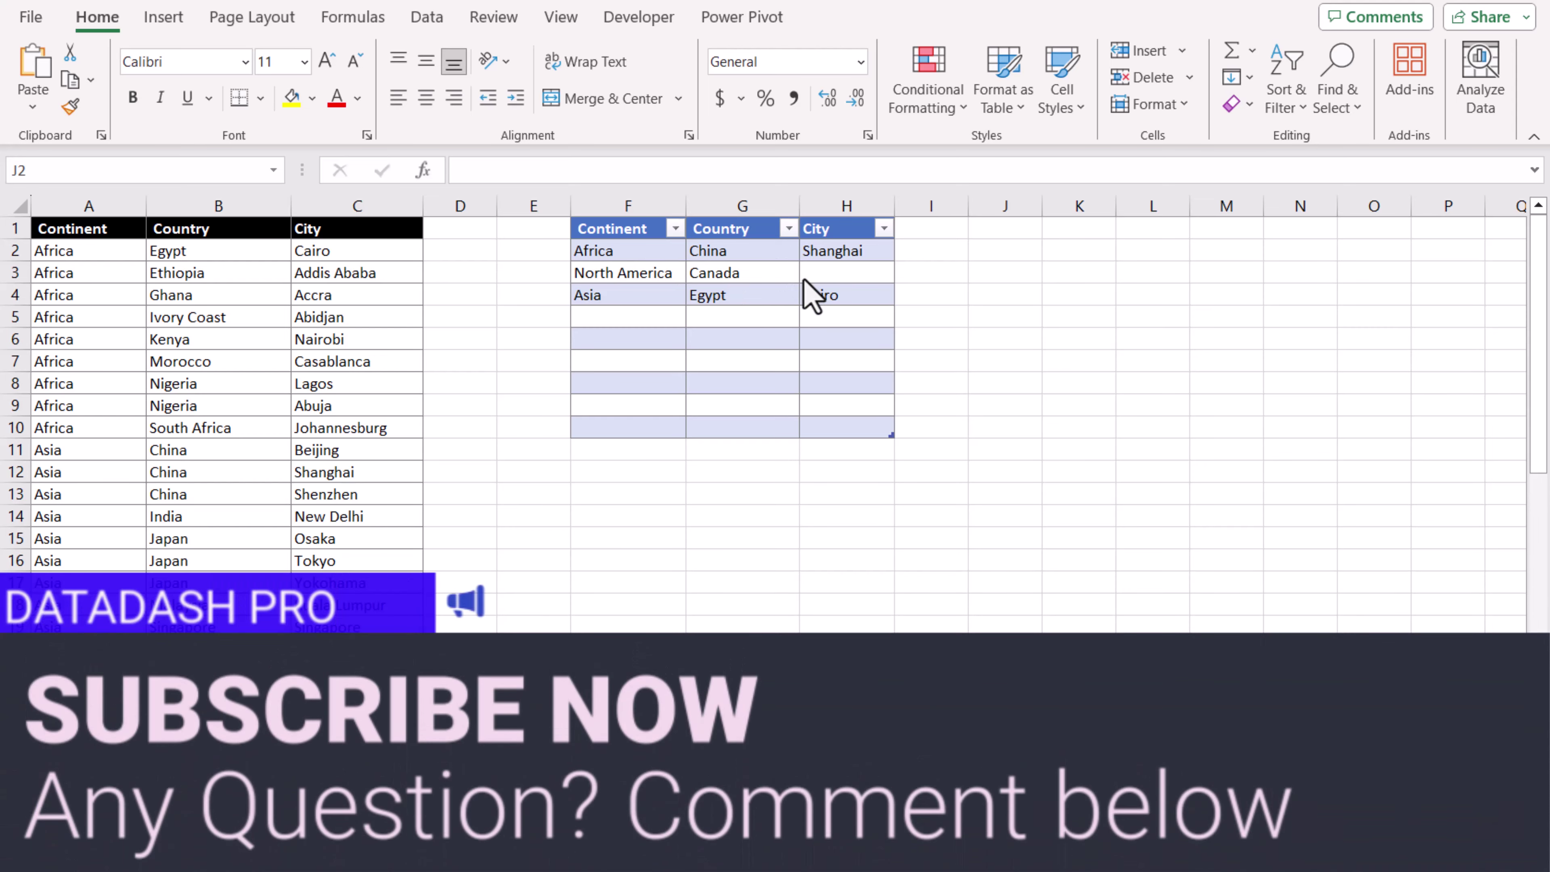
Step: Start an XMATCH formula in J2 with the continent and country F2&G2 as the lookup value
{"action": "left_click", "coordinate": [1013, 253]}
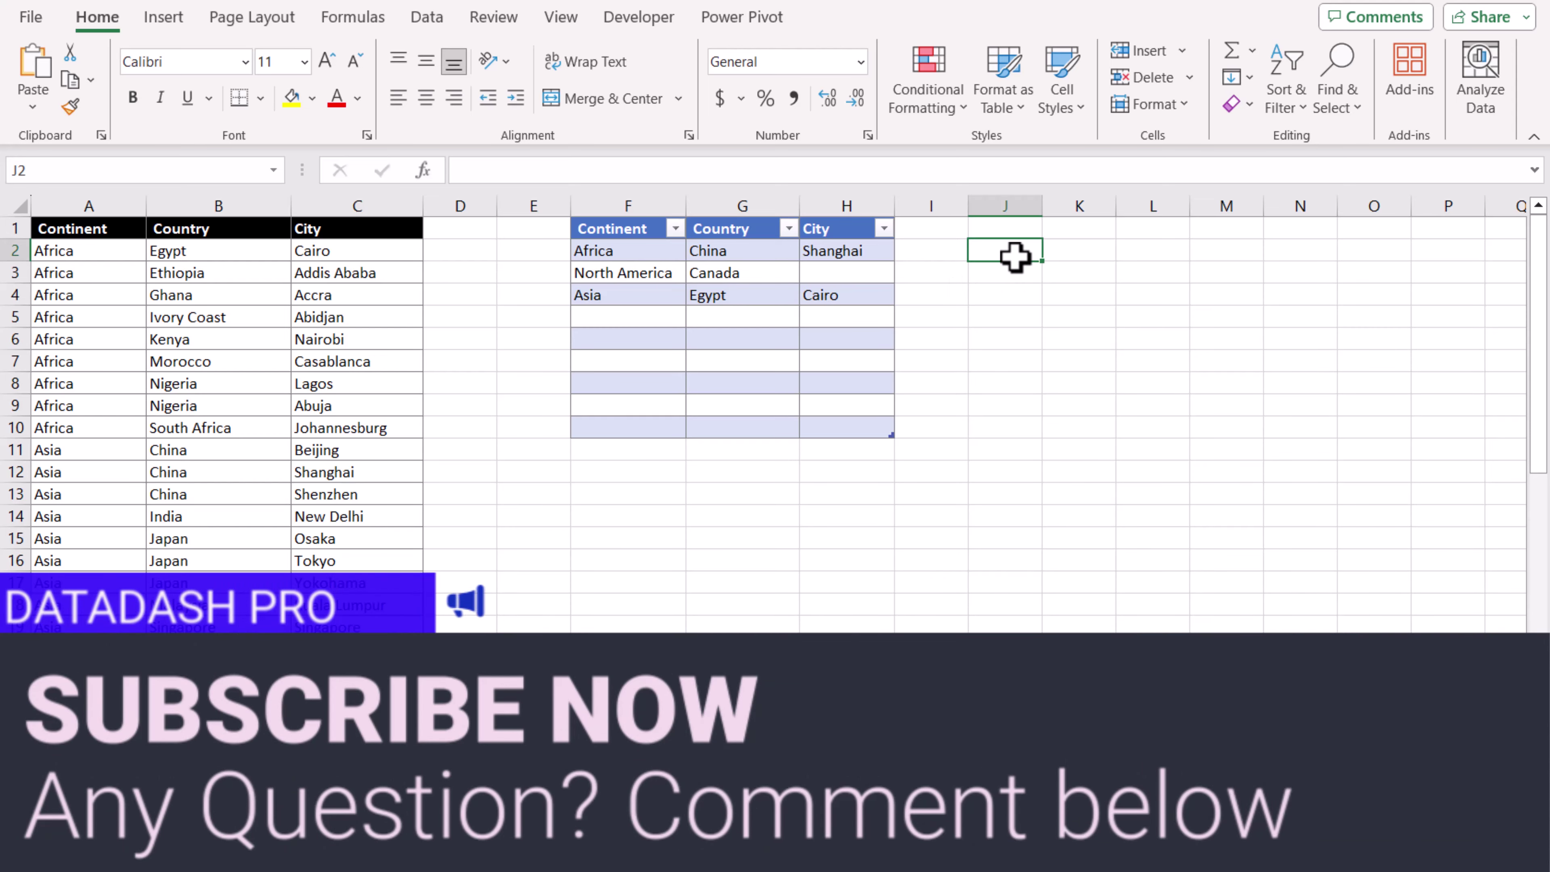
{"action": "type", "text": "=xmatch(F"}
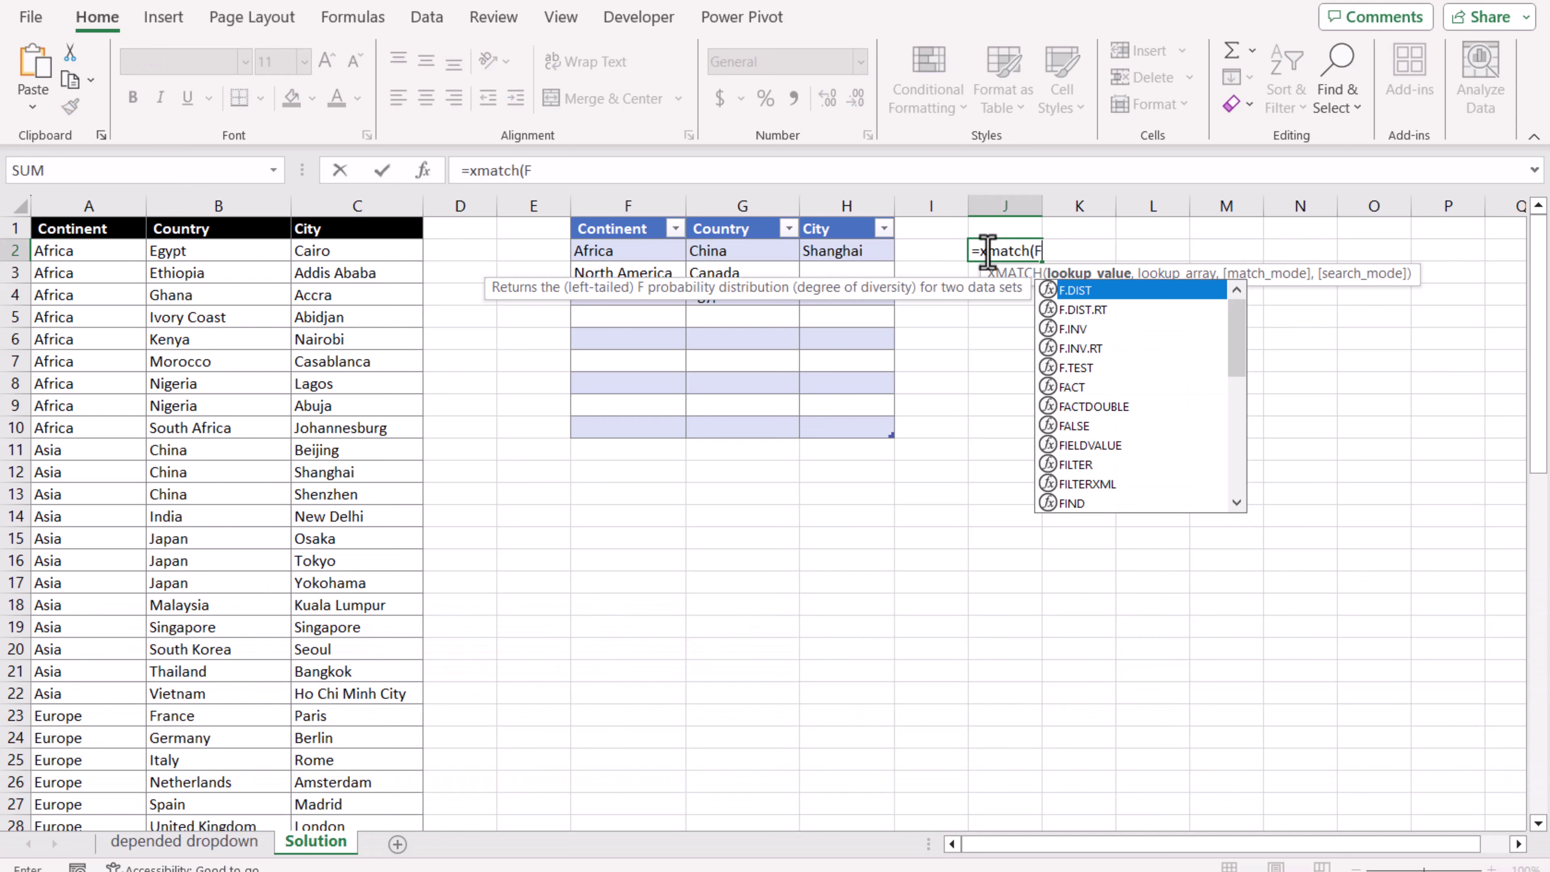
{"action": "type", "text": "2&"}
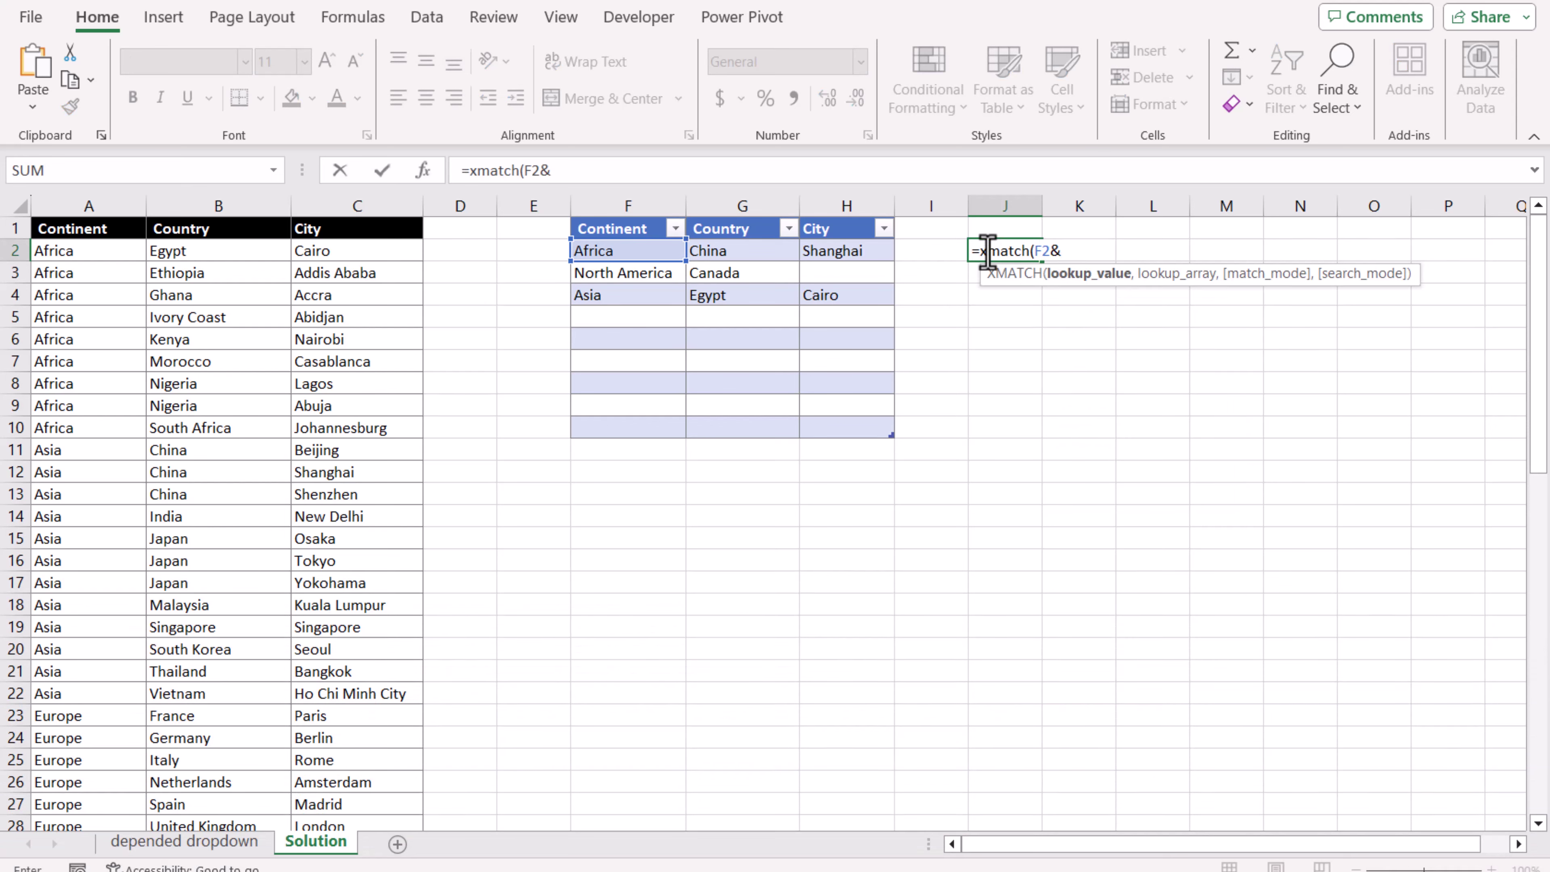
{"action": "type", "text": "G2,"}
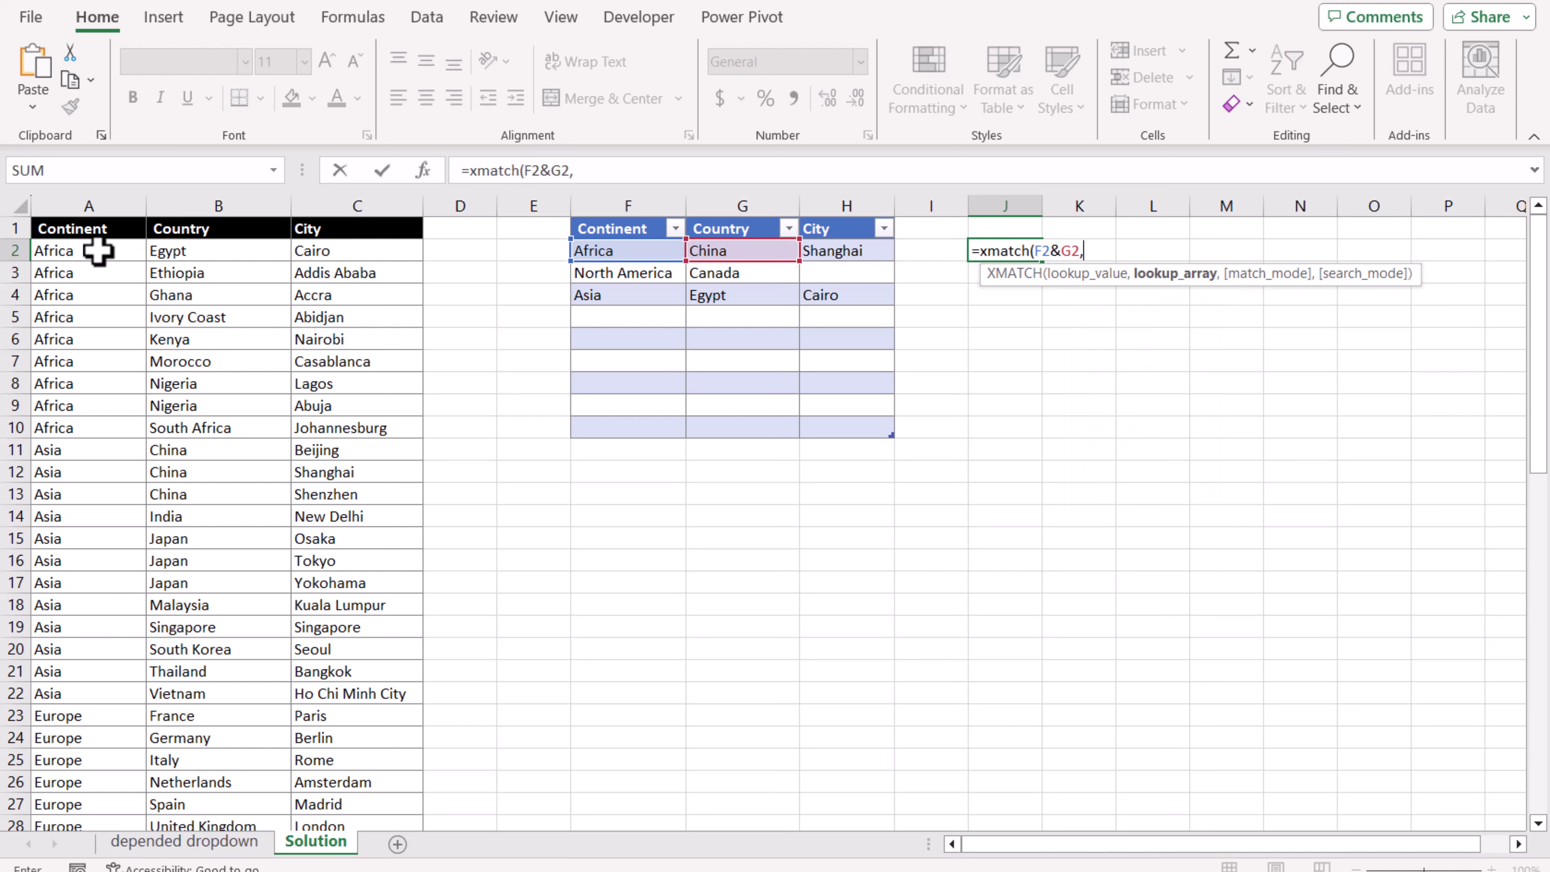
Step: Set the source list's continent column as the lookup array with the absolute range $A$2:$A$1000
{"action": "left_click_drag", "start_coordinate": [104, 249], "coordinate": [108, 429]}
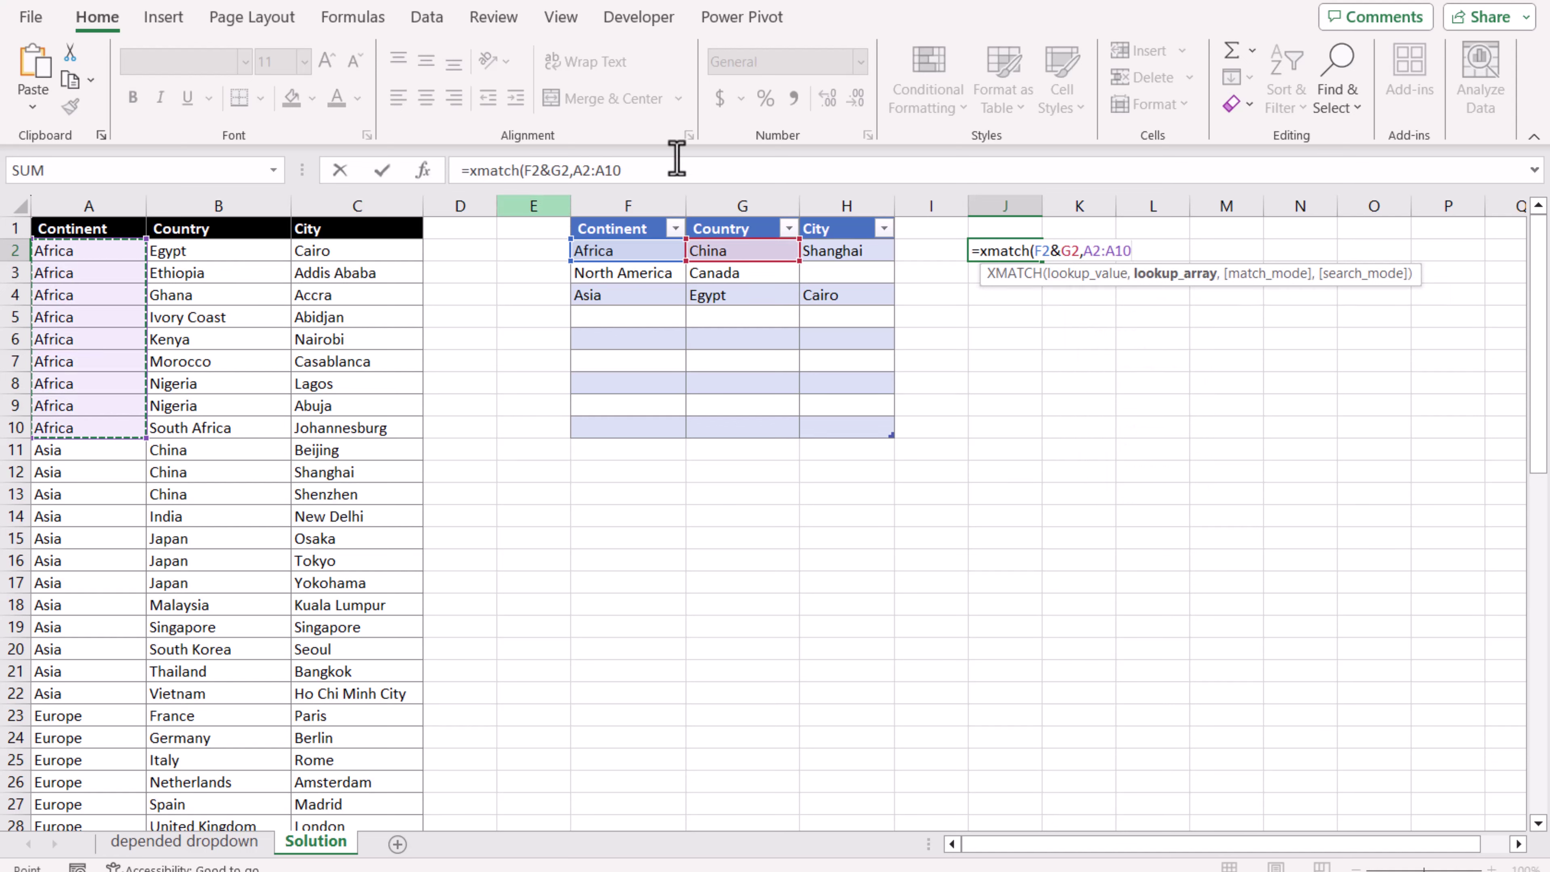
{"action": "left_click", "coordinate": [673, 164]}
{"action": "type", "text": "00"}
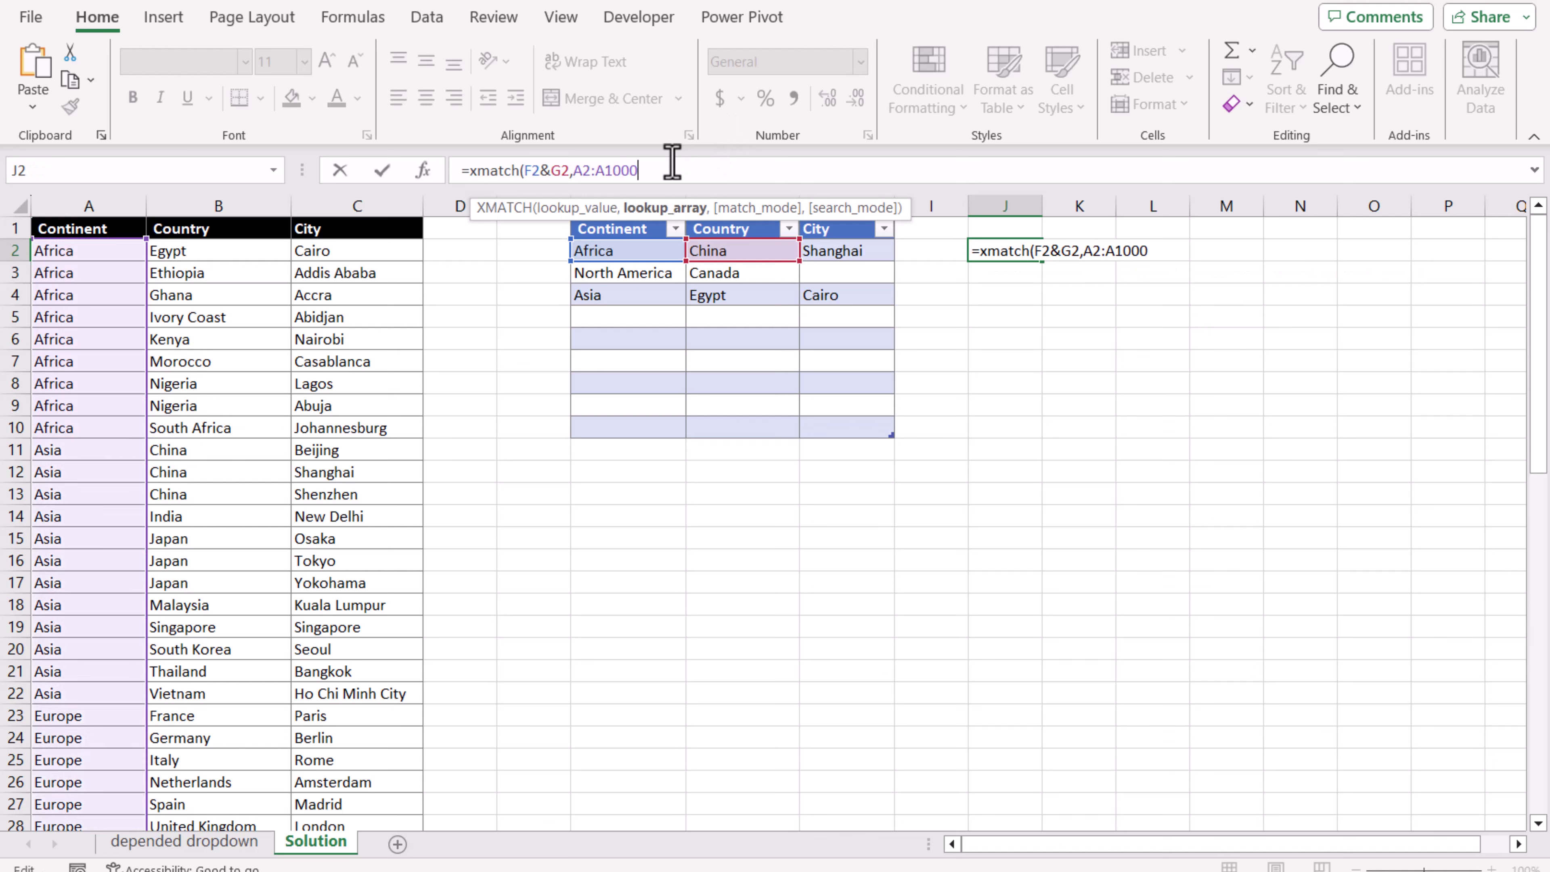
{"action": "key", "text": "F4"}
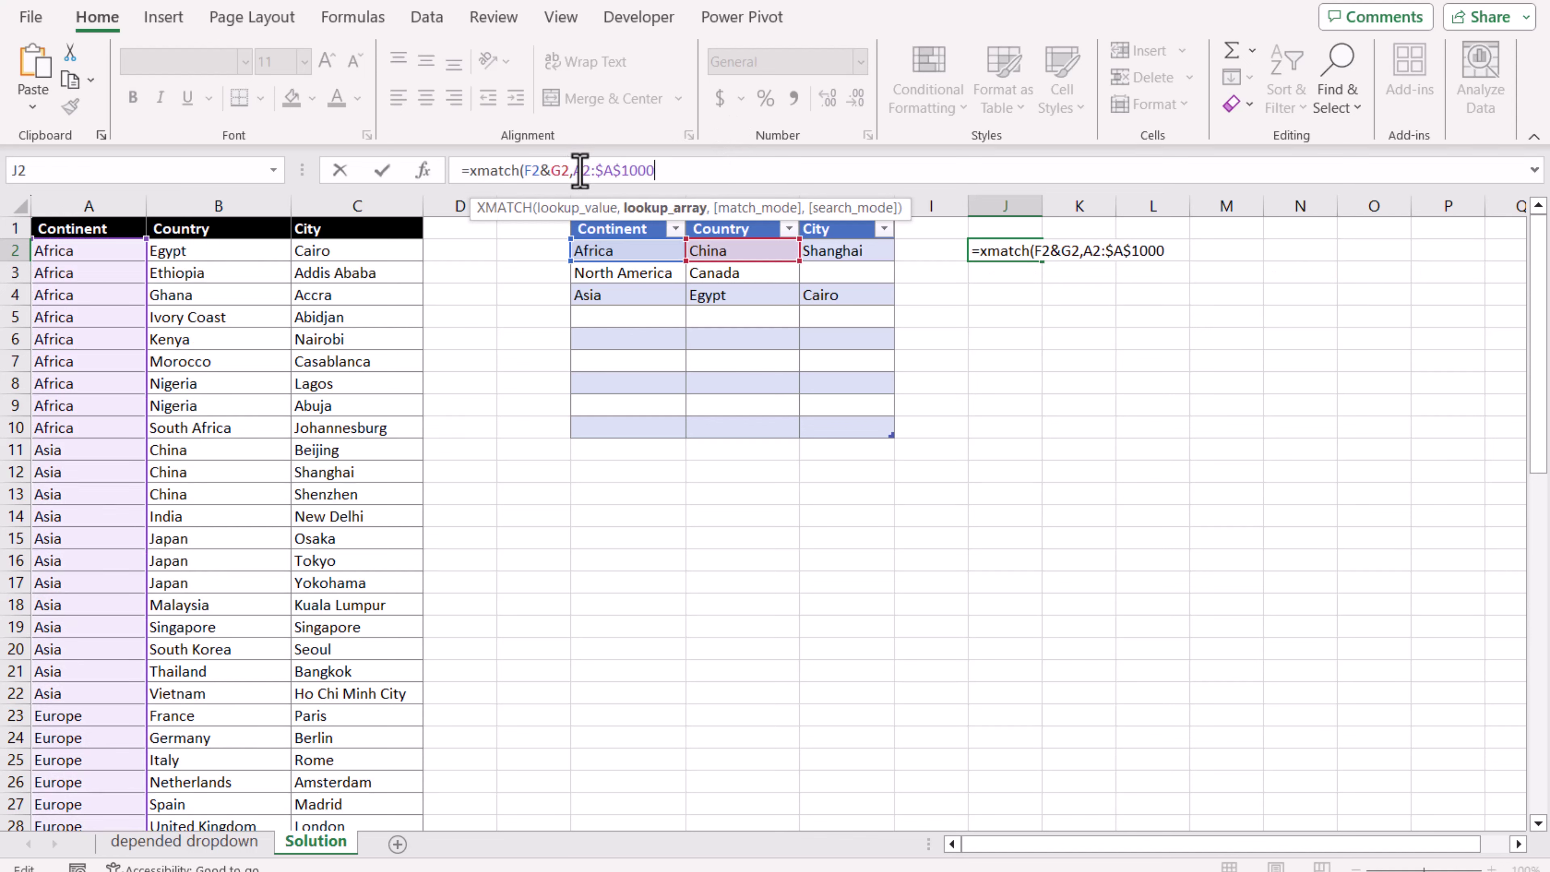
{"action": "left_click", "coordinate": [579, 170]}
{"action": "key", "text": "F4"}
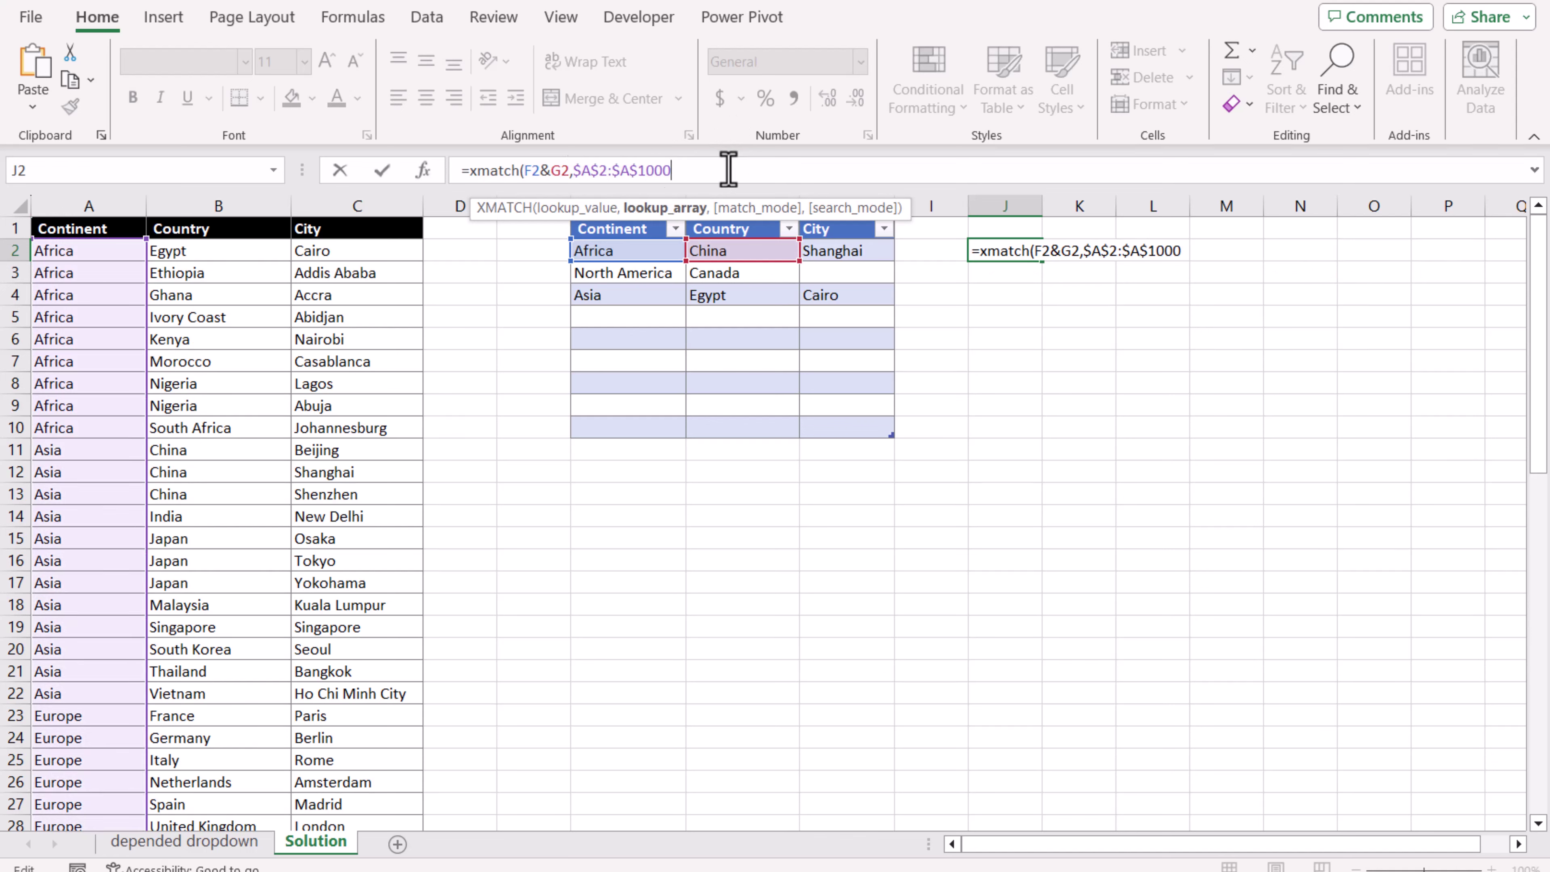
Step: Join the source list's country column to the lookup array as the absolute range $B$2:$B$1000
{"action": "type", "text": "&"}
{"action": "left_click_drag", "start_coordinate": [207, 250], "coordinate": [222, 428]}
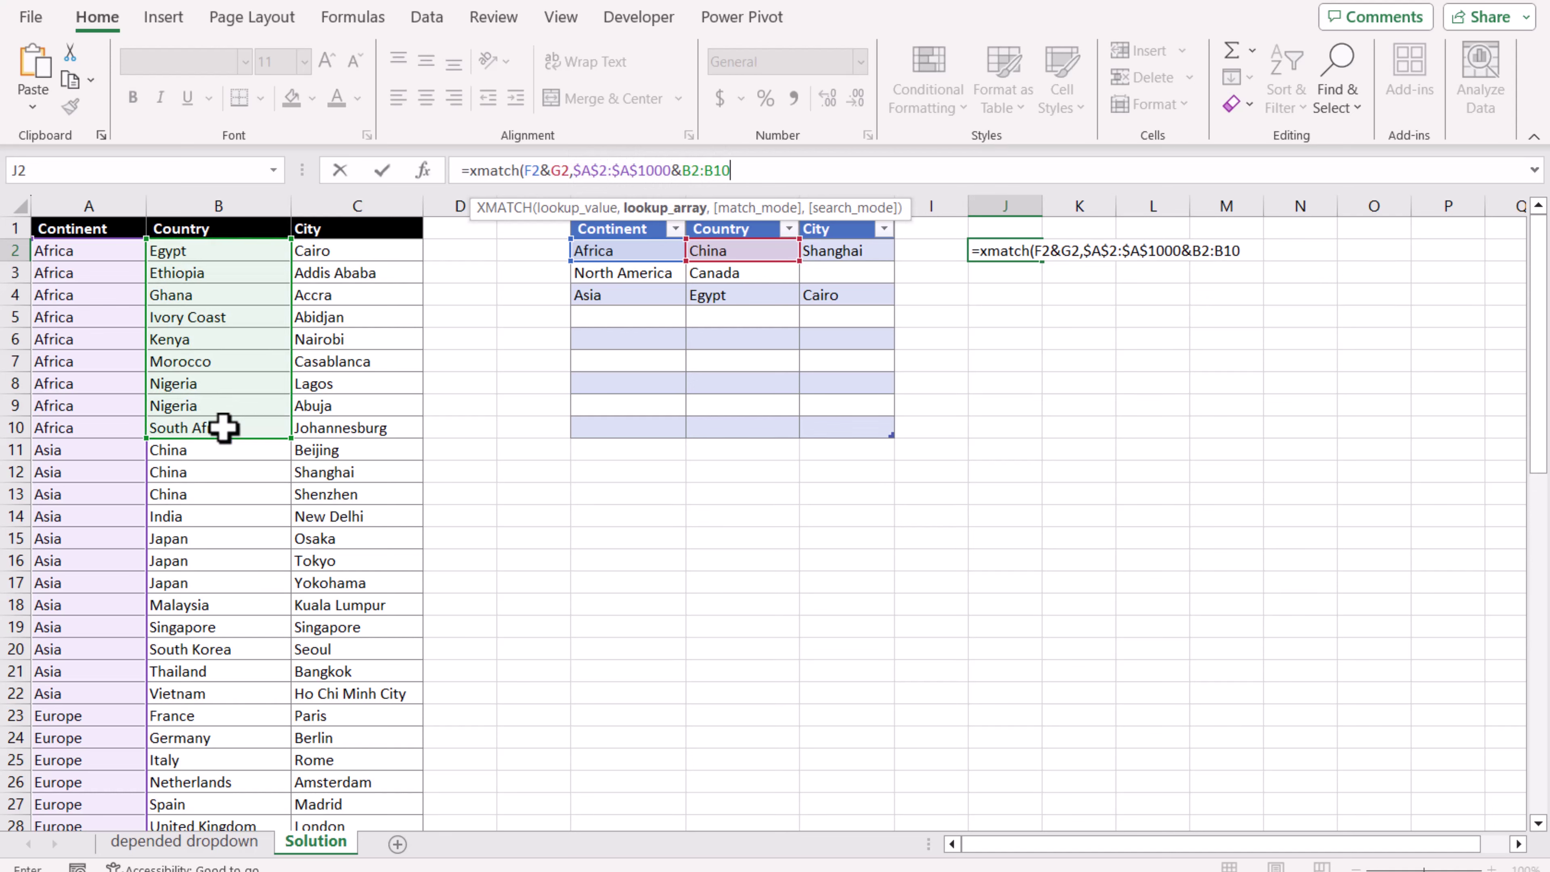
{"action": "type", "text": "00"}
{"action": "key", "text": "F4"}
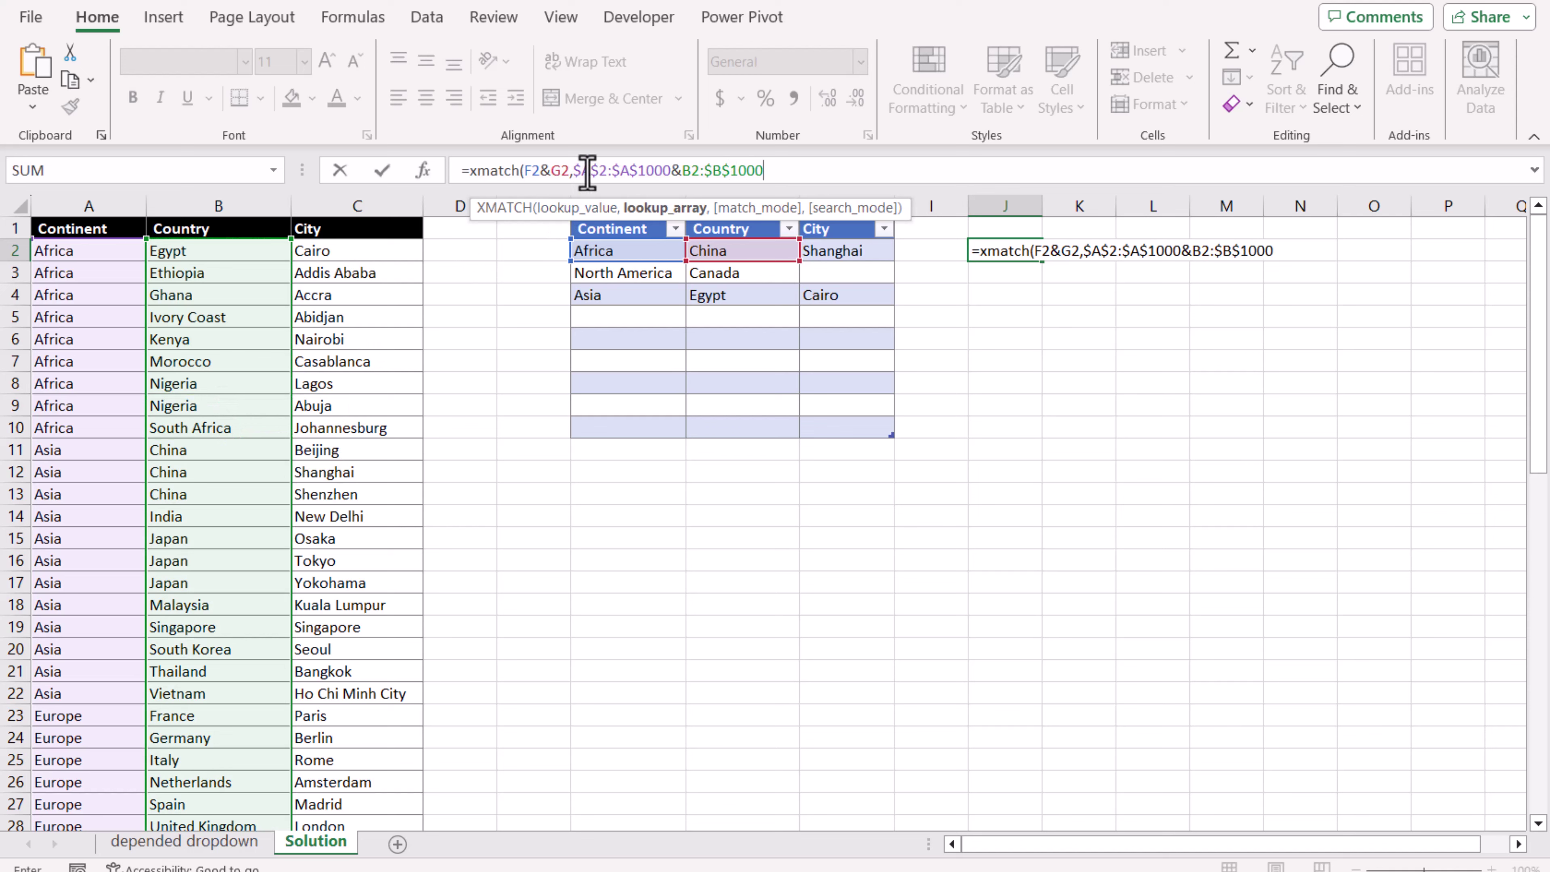
{"action": "double_click", "coordinate": [691, 171]}
{"action": "key", "text": "F4"}
Step: Set the match mode of the continent and country XMATCH to 0 for an exact match and close its parenthesis
{"action": "left_click", "coordinate": [873, 171]}
{"action": "type", "text": ","}
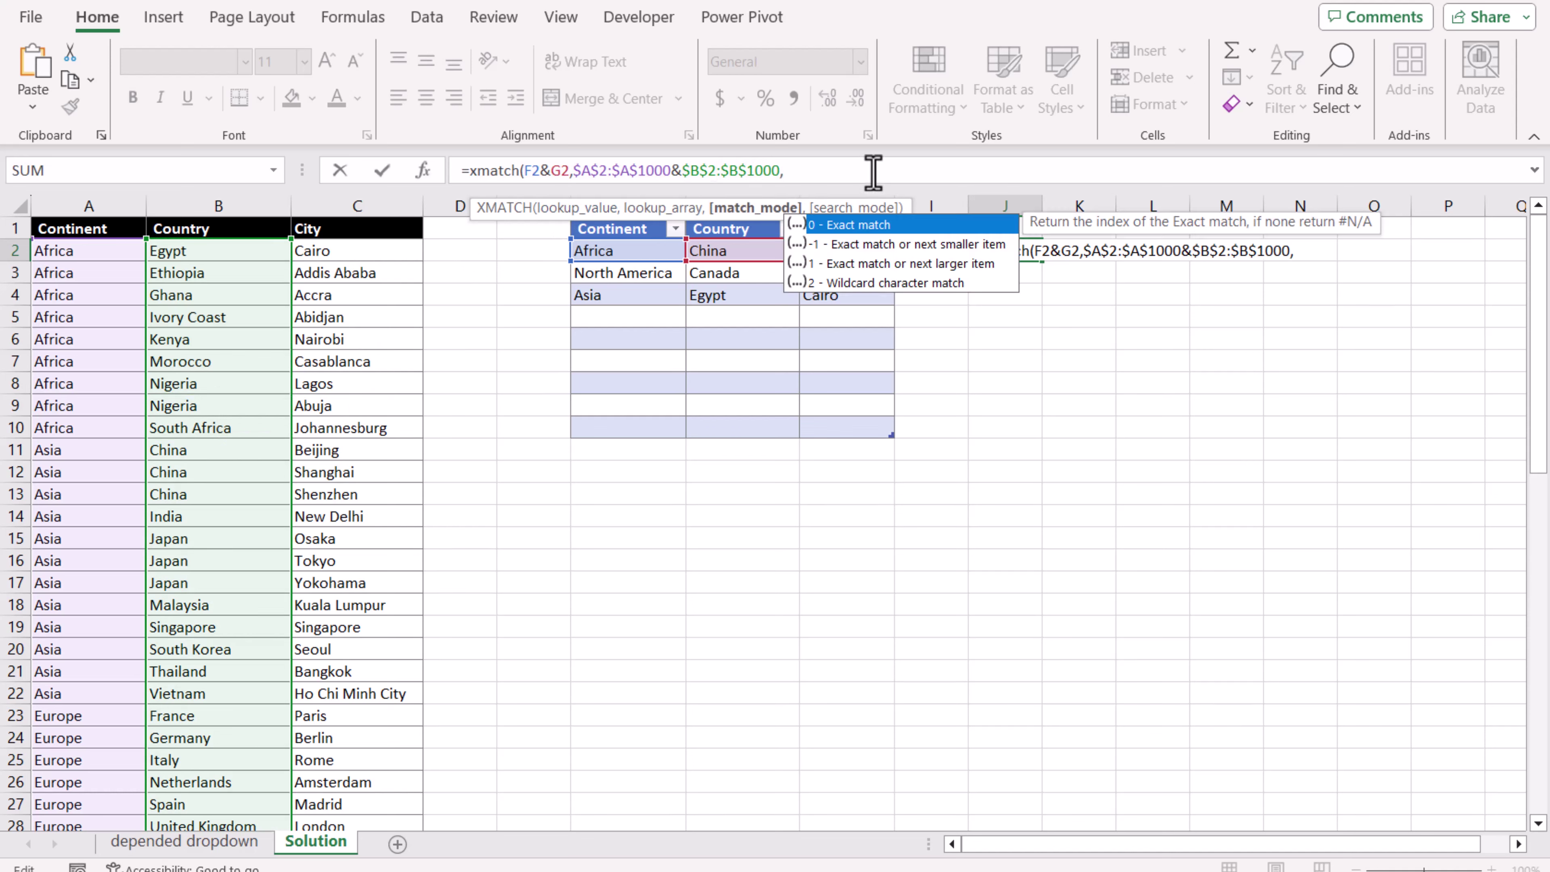
{"action": "type", "text": "0)"}
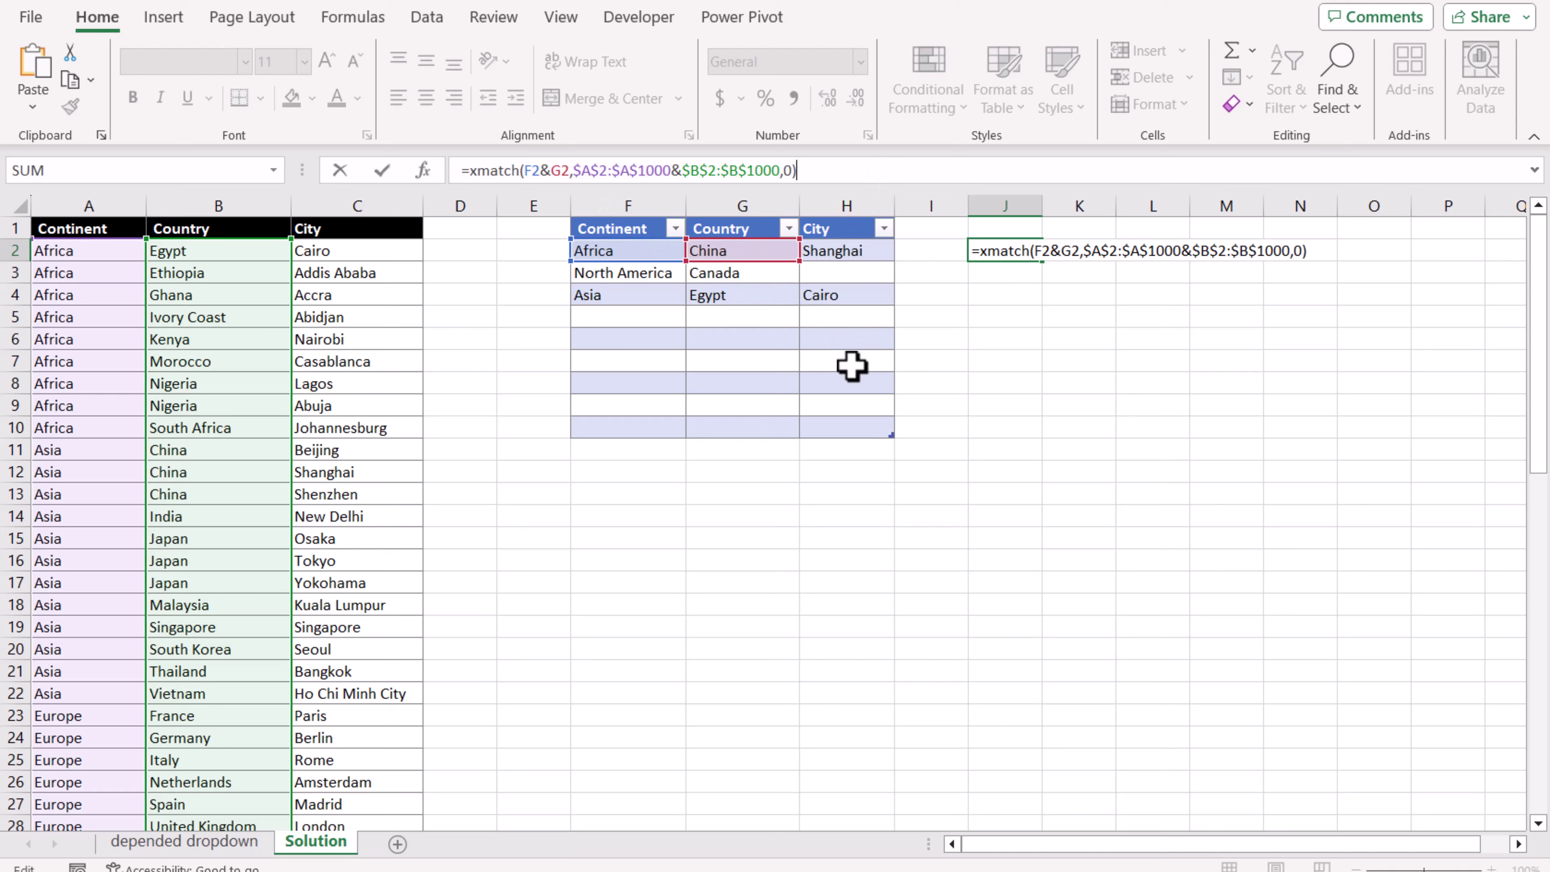
Step: Lock the lookup value's columns as $F2&$G2 and place the insertion point before the XMATCH function name
{"action": "left_click", "coordinate": [525, 170]}
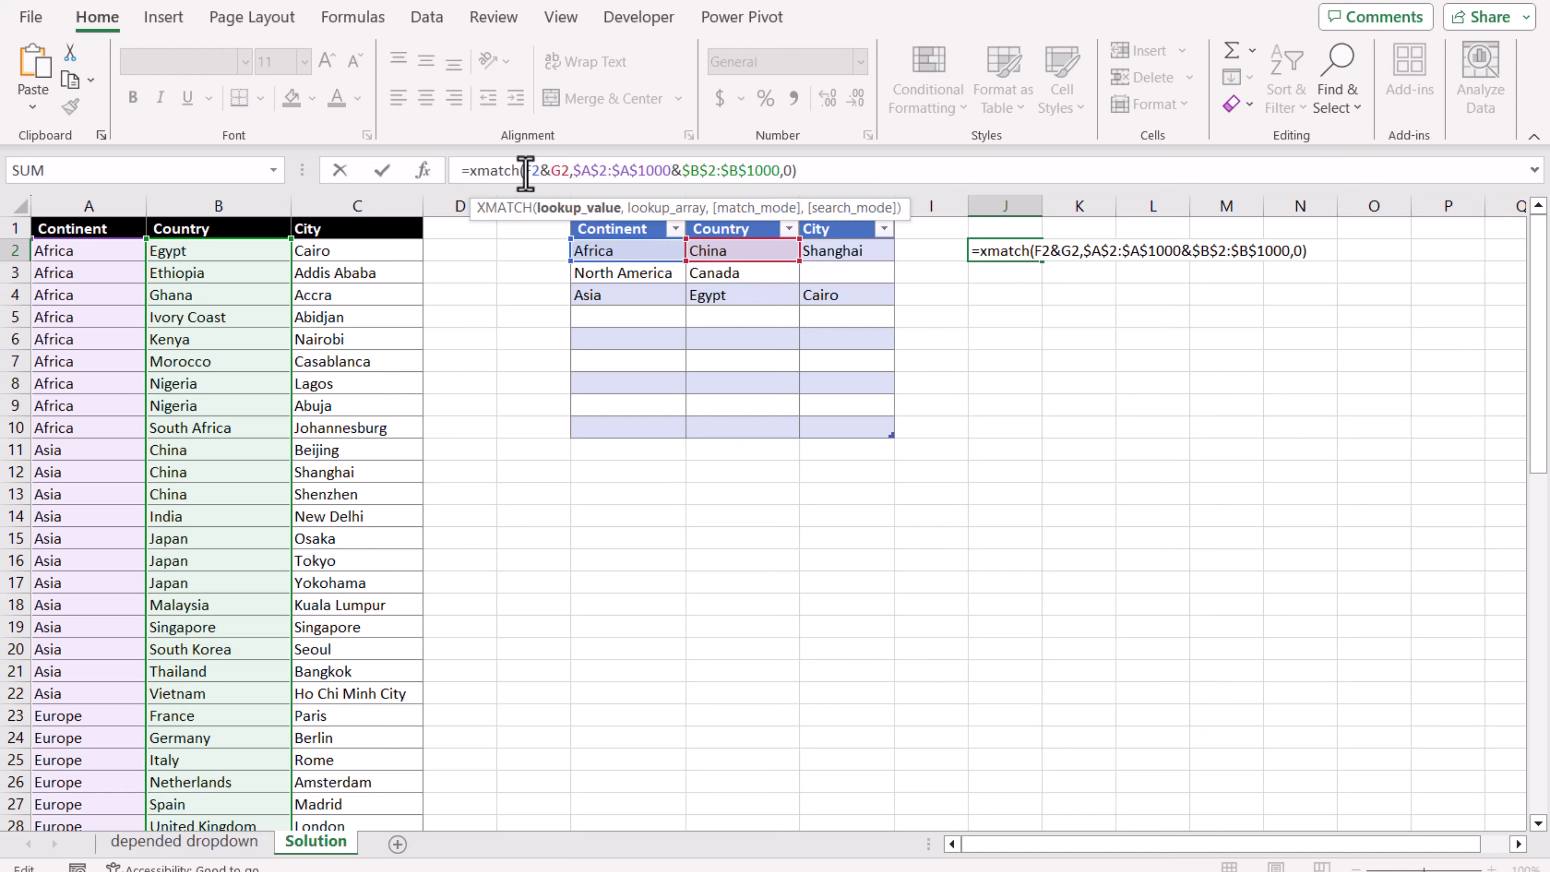
{"action": "type", "text": "$A"}
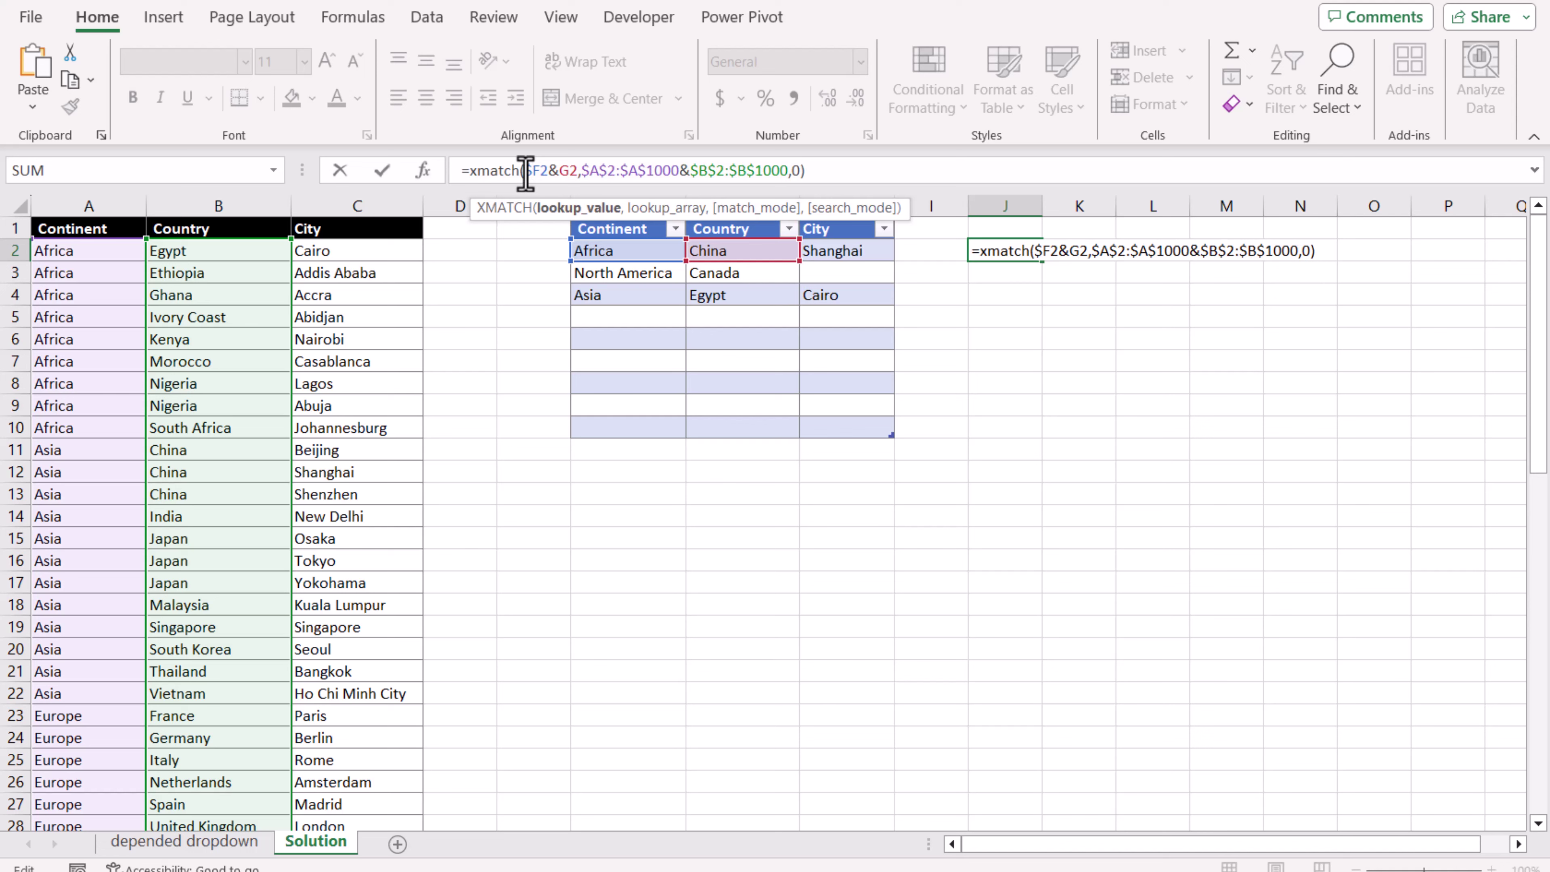
{"action": "type", "text": "$"}
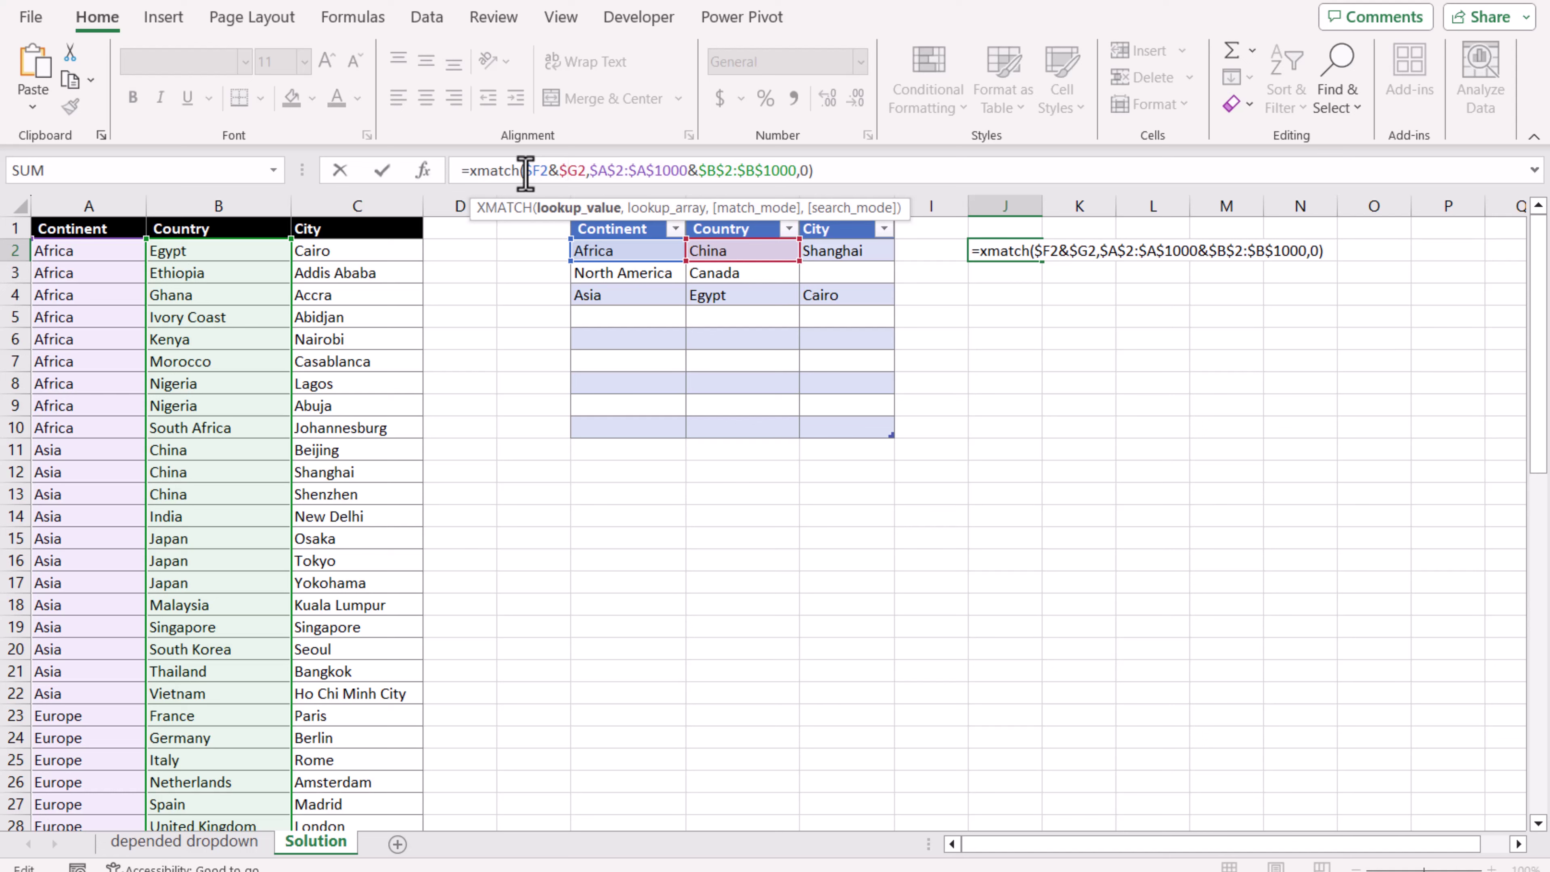
{"action": "left_click", "coordinate": [470, 171]}
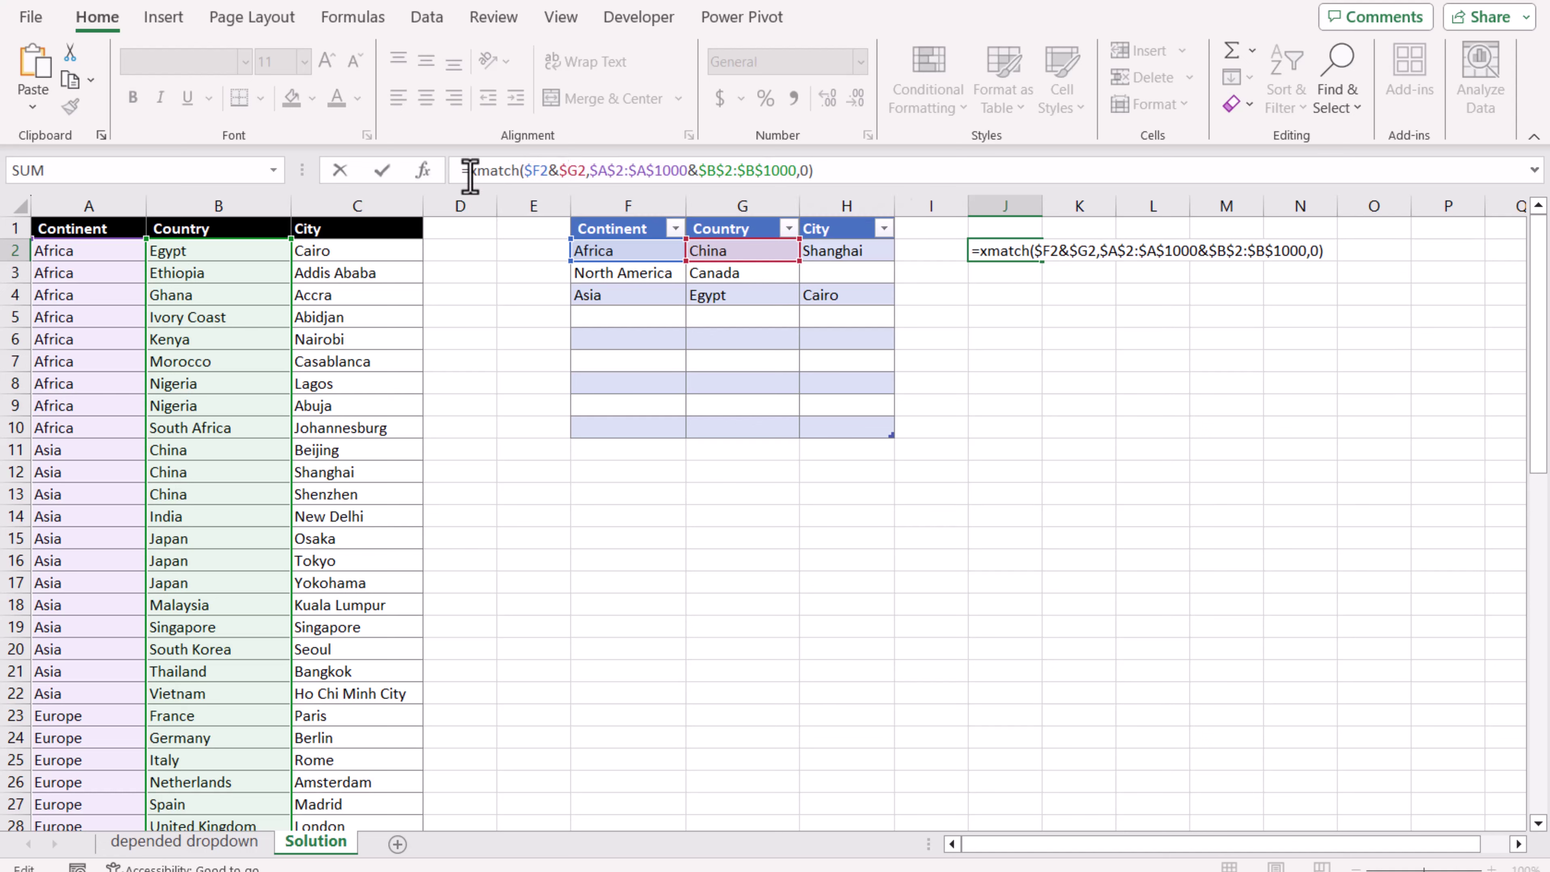
Step: Wrap the continent and country XMATCH in J2 inside ISNUMBER, enclose that in NOT, and commit the formula
{"action": "type", "text": "isnumb"}
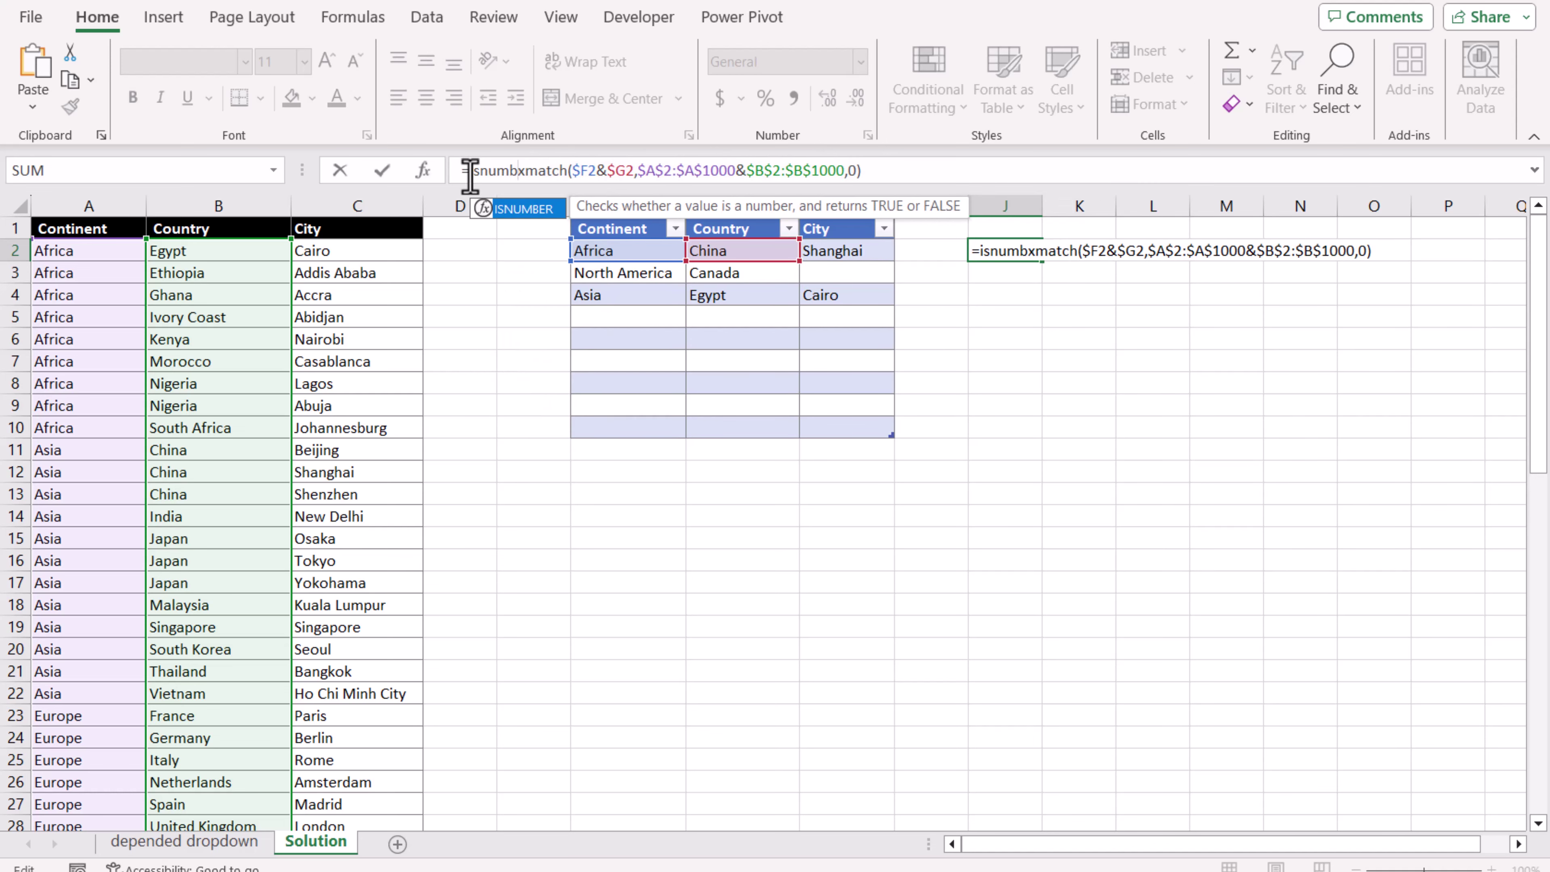
{"action": "type", "text": "er("}
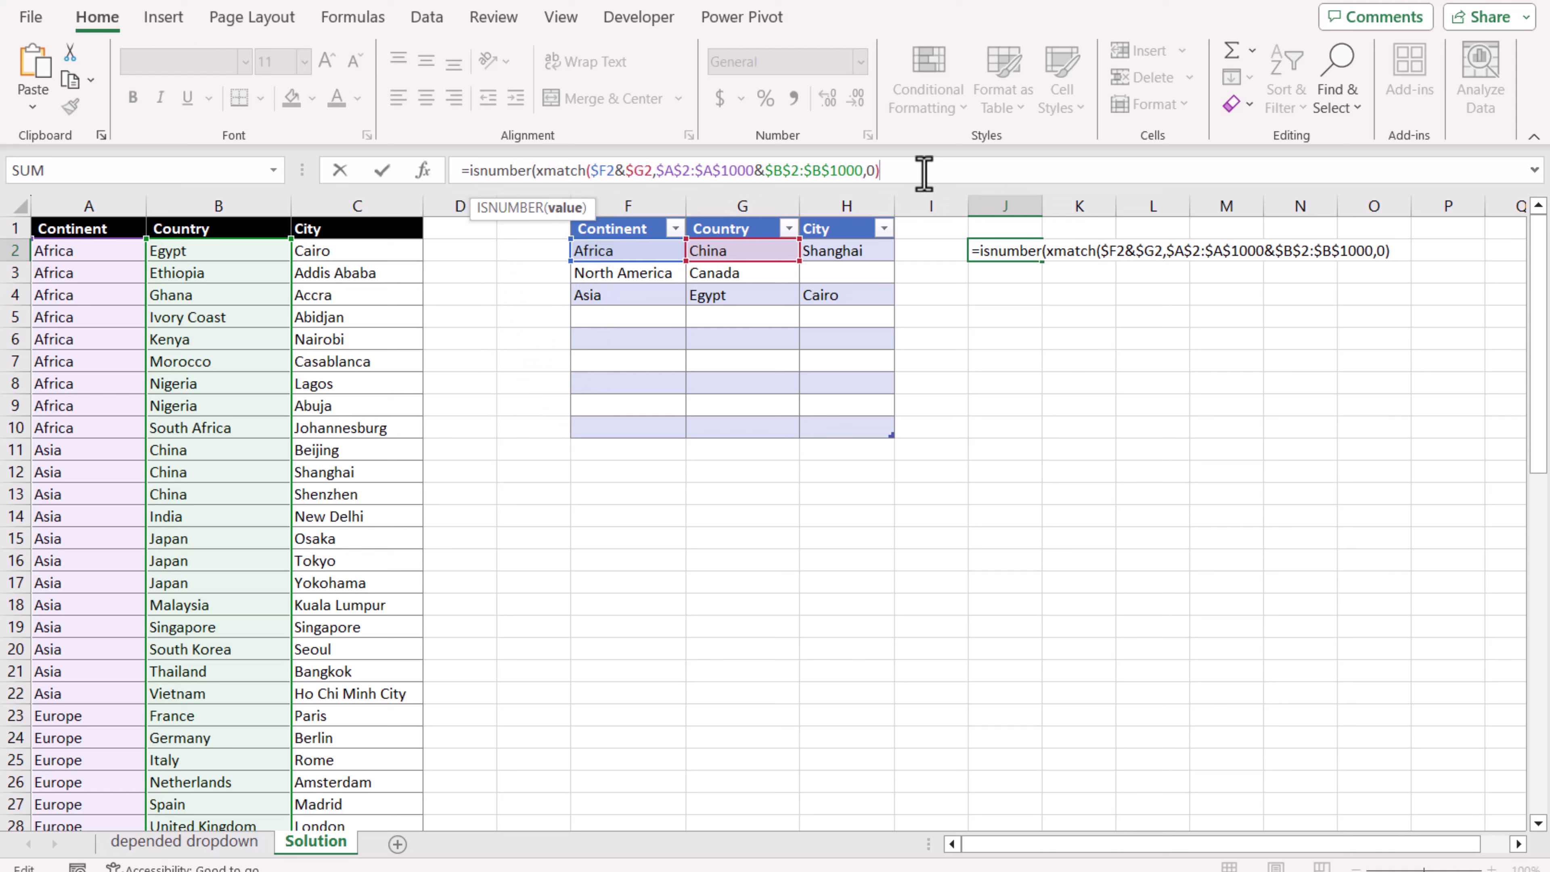
{"action": "type", "text": ")"}
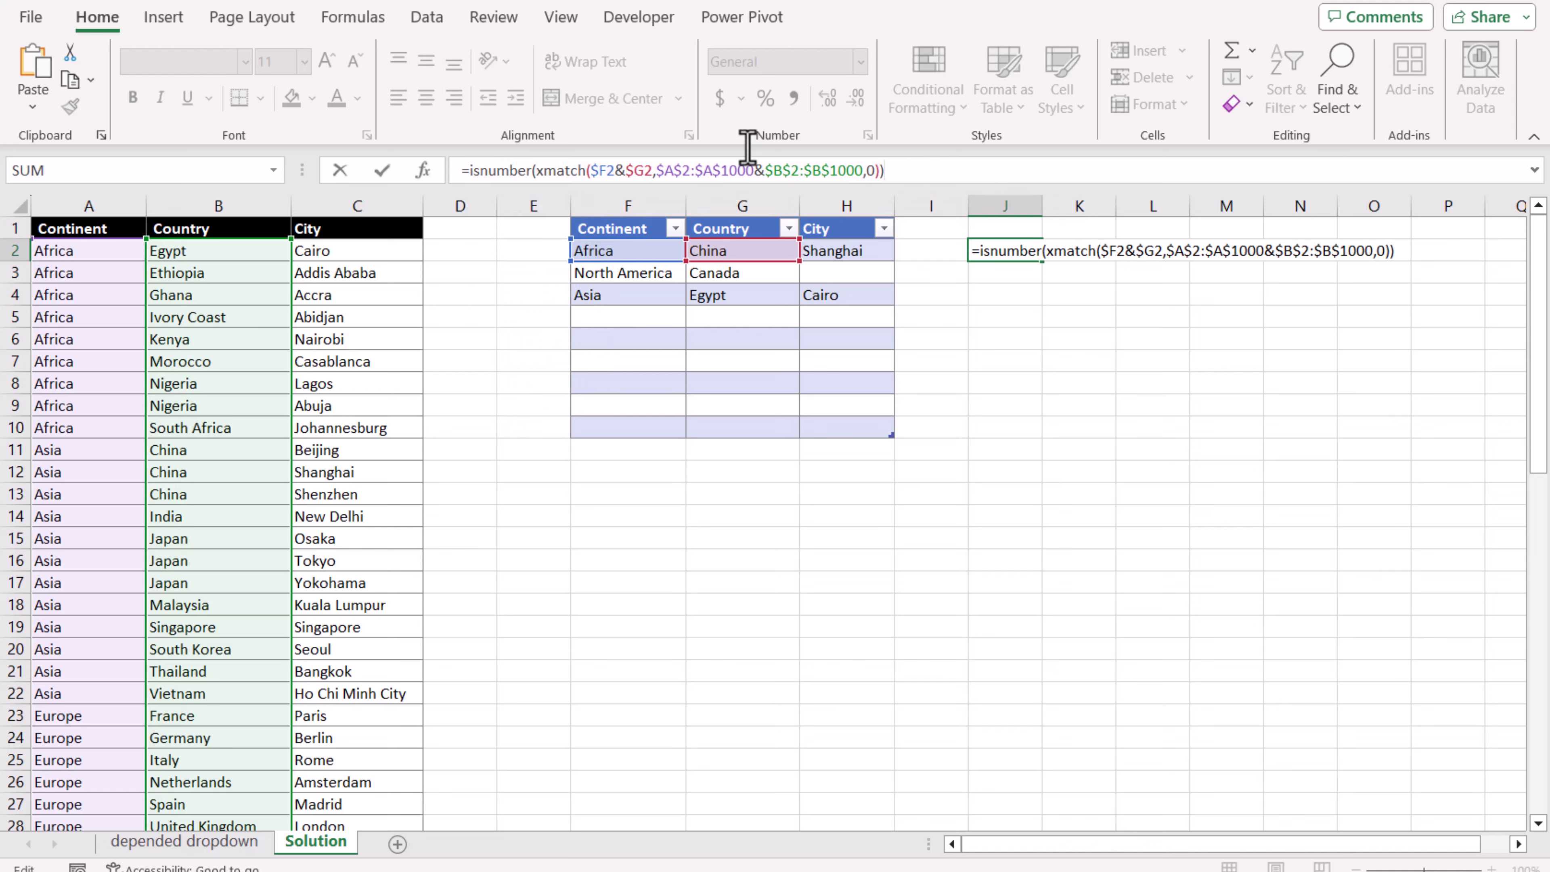
{"action": "left_click", "coordinate": [467, 173]}
{"action": "type", "text": "Not("}
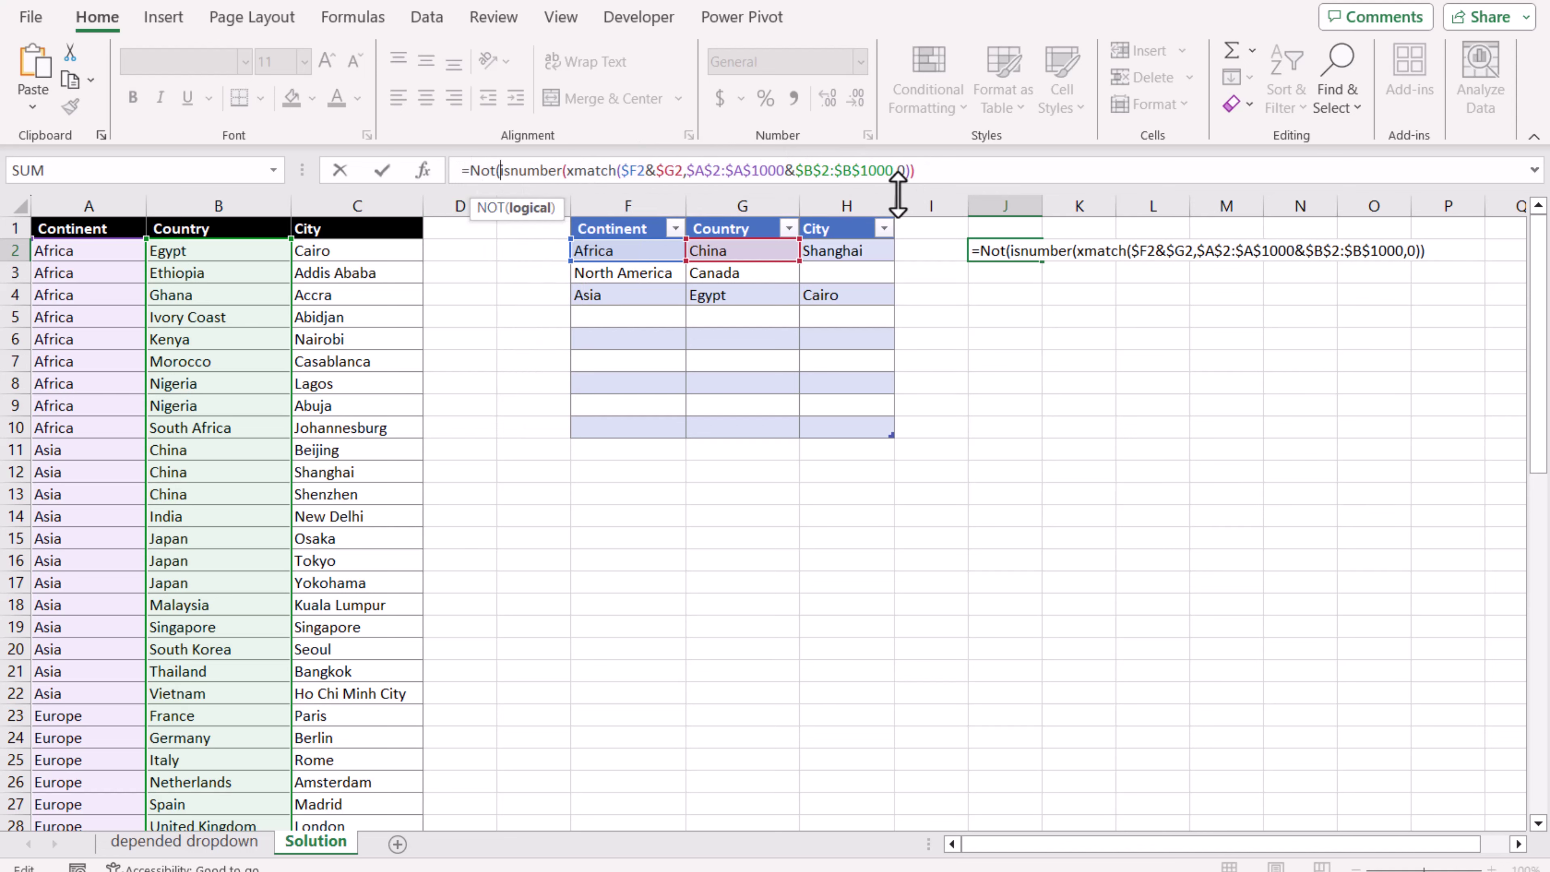
{"action": "left_click", "coordinate": [940, 170]}
{"action": "type", "text": ")"}
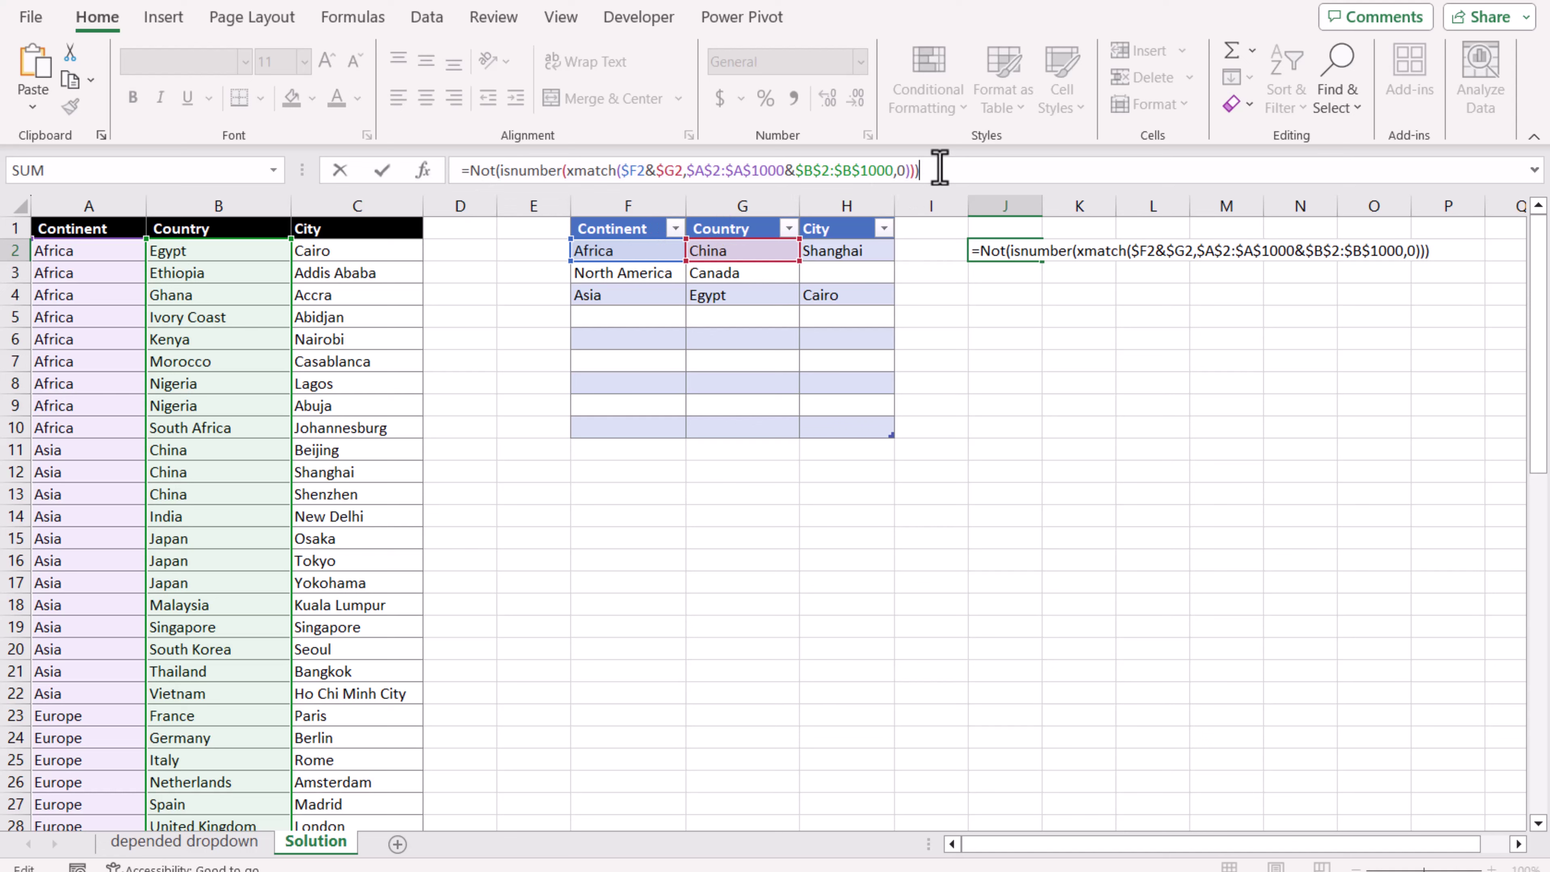
{"action": "key", "text": "Return"}
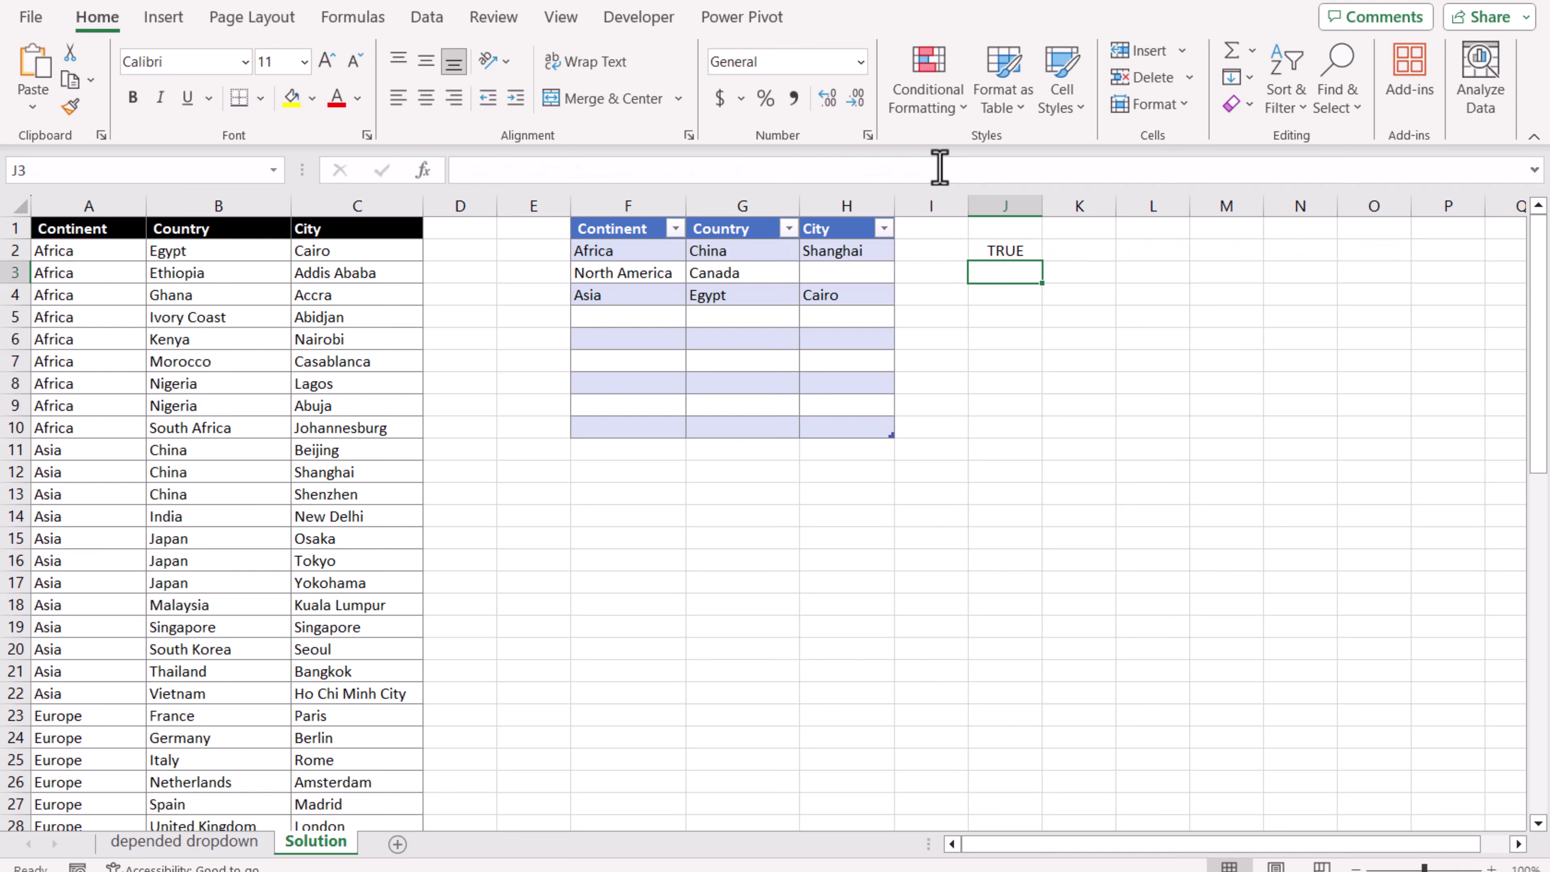
Step: Copy the full NOT(ISNUMBER(XMATCH(...))) formula text from J2 and leave the cell unmodified
{"action": "left_click", "coordinate": [1024, 252]}
{"action": "left_click", "coordinate": [929, 170]}
{"action": "left_click_drag", "start_coordinate": [884, 195], "coordinate": [299, 208]}
{"action": "key", "text": "ctrl+c"}
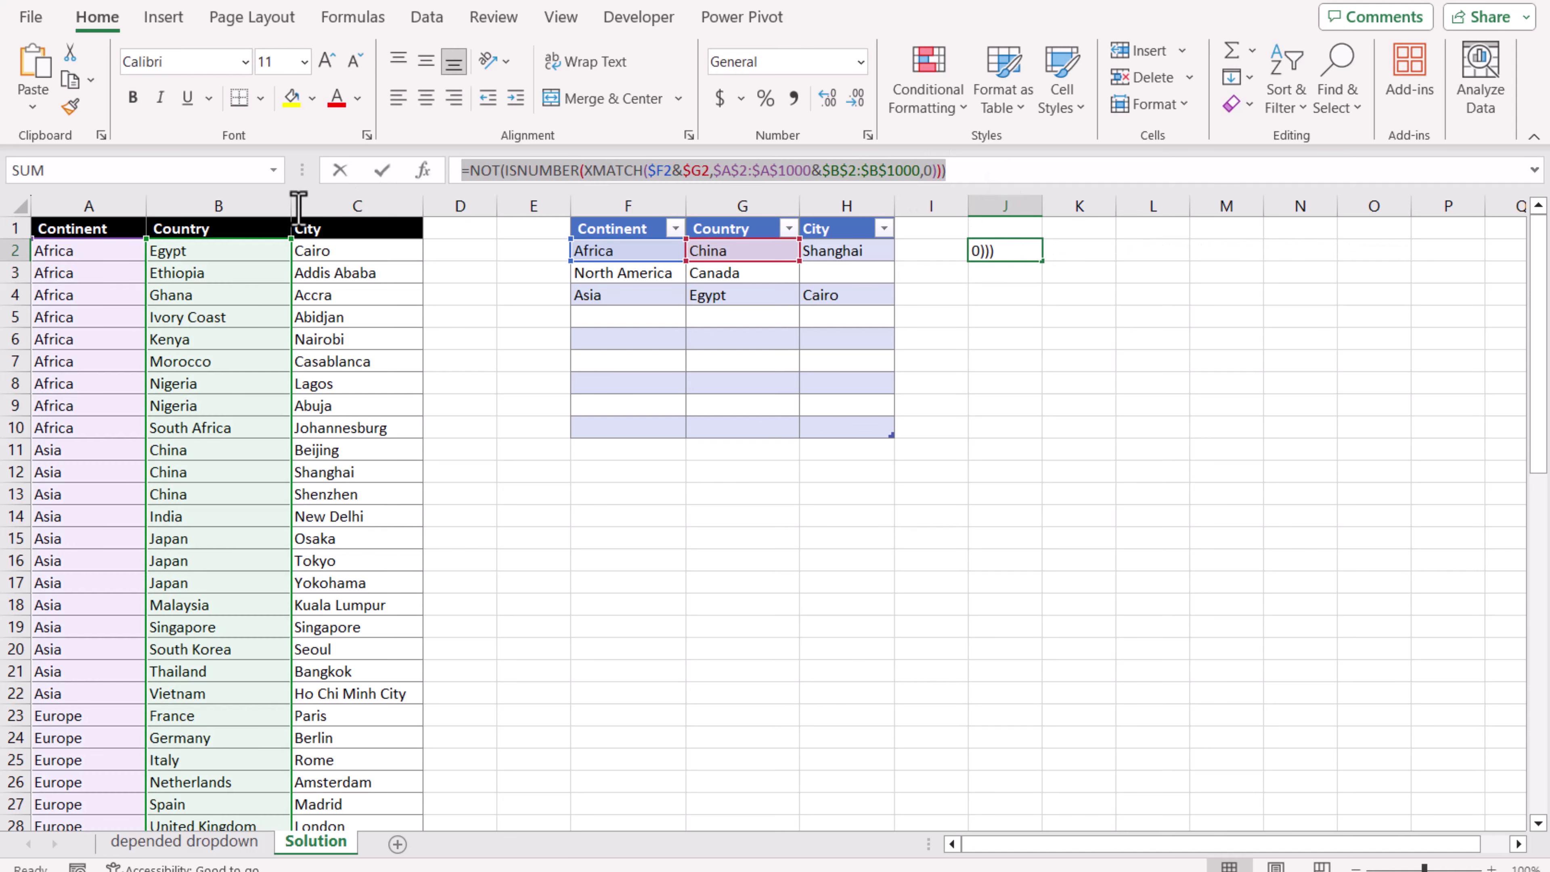
{"action": "key", "text": "Escape"}
Step: Start a formula-based conditional formatting rule for G2:H23 using the copied formula =NOT(ISNUMBER(XMATCH($F2&$G2,$A$2:$A$1000&$B$2:$B$1000,0)))
{"action": "left_click_drag", "start_coordinate": [716, 252], "coordinate": [879, 716]}
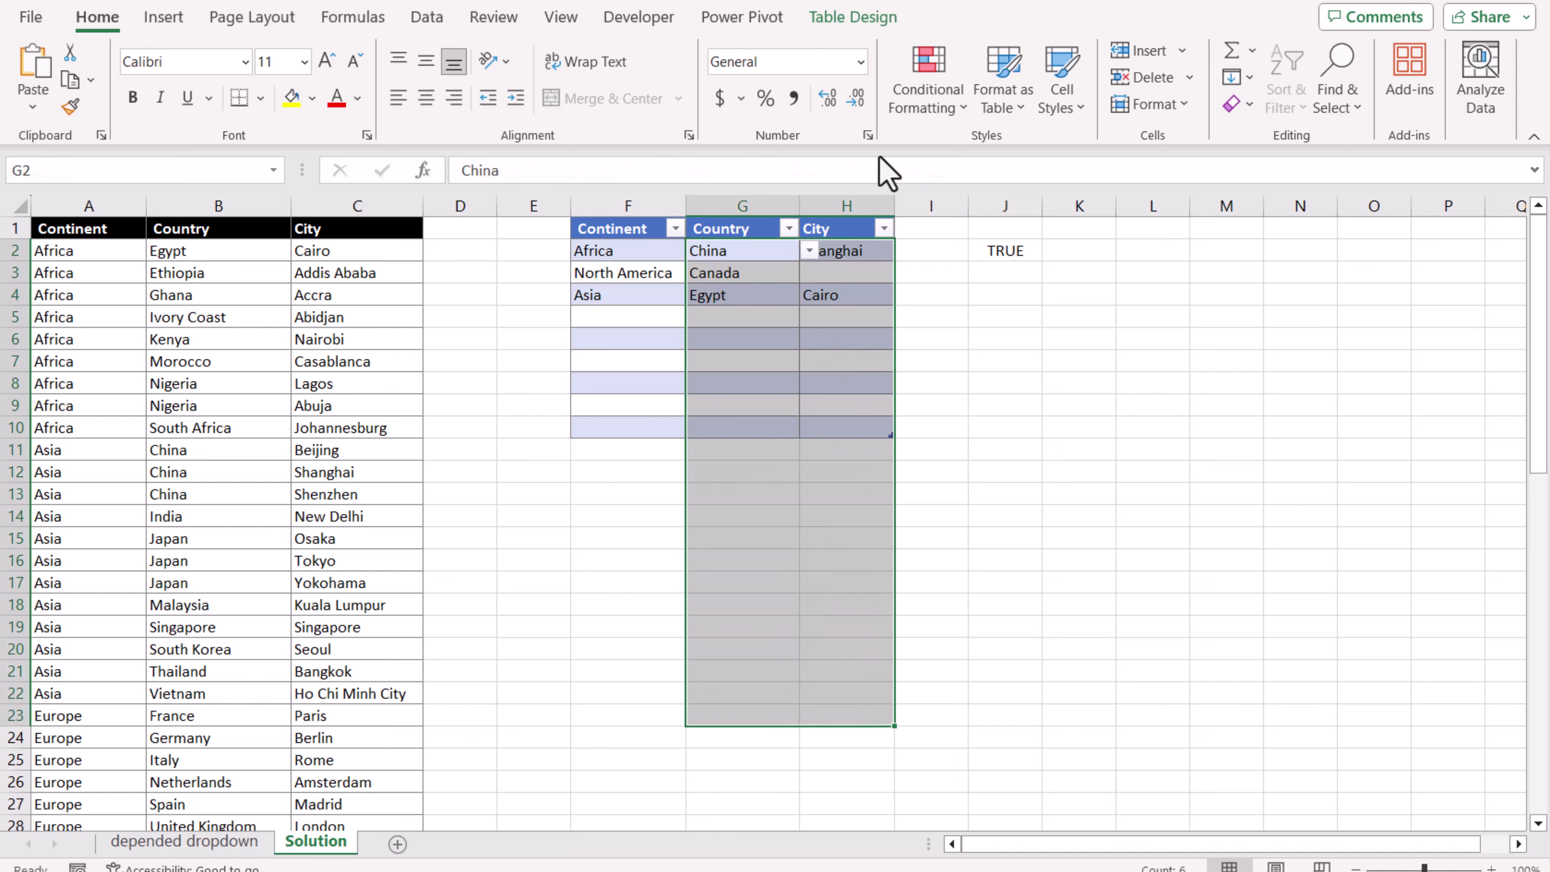
{"action": "left_click", "coordinate": [926, 107]}
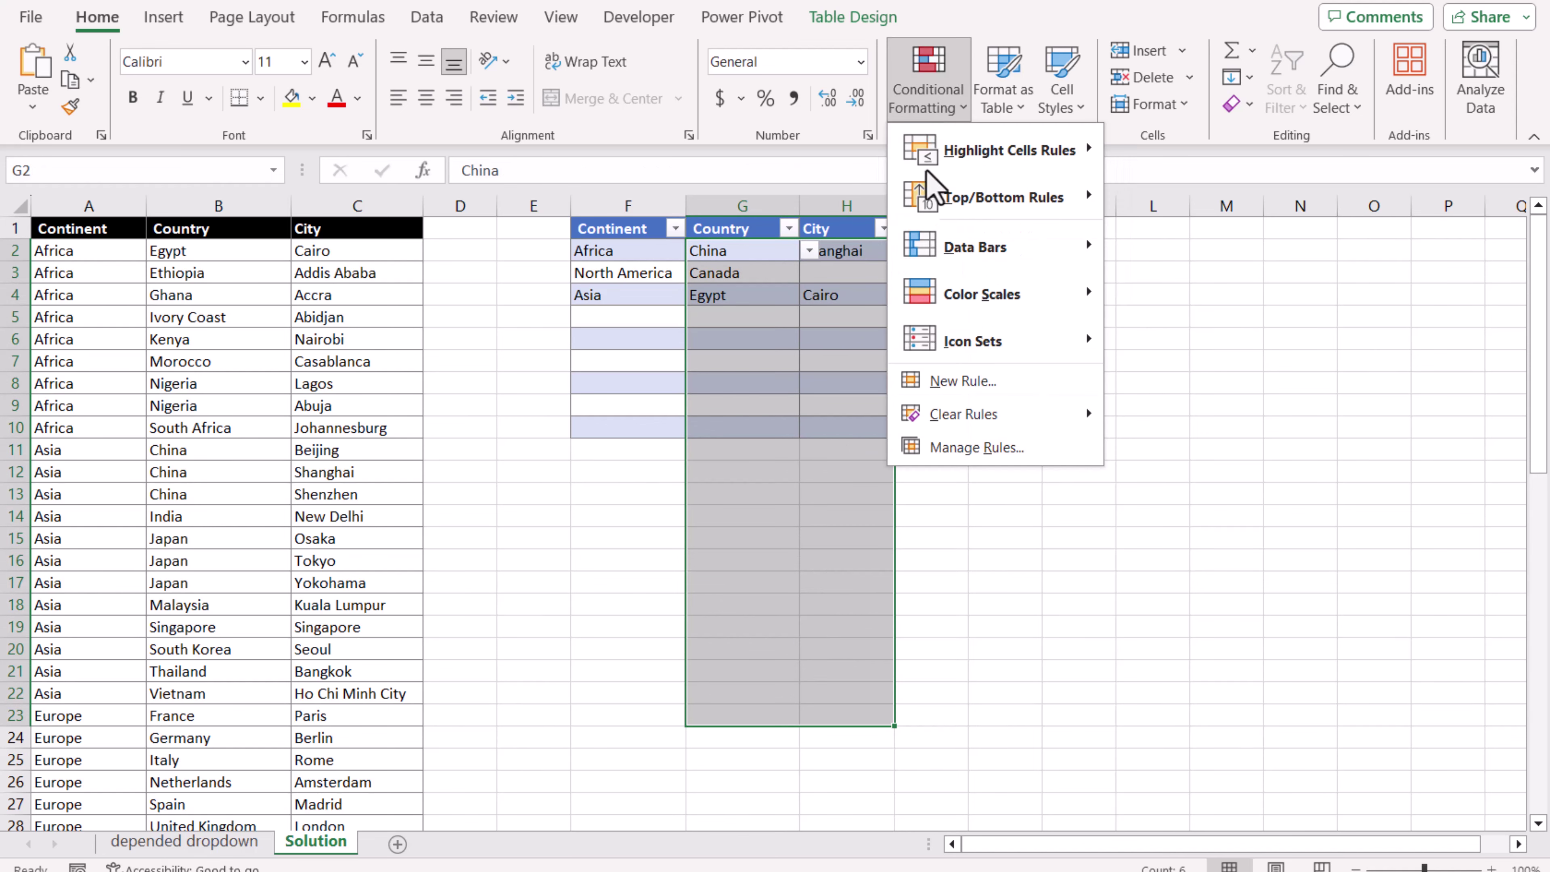
{"action": "left_click", "coordinate": [964, 380]}
{"action": "left_click", "coordinate": [653, 431]}
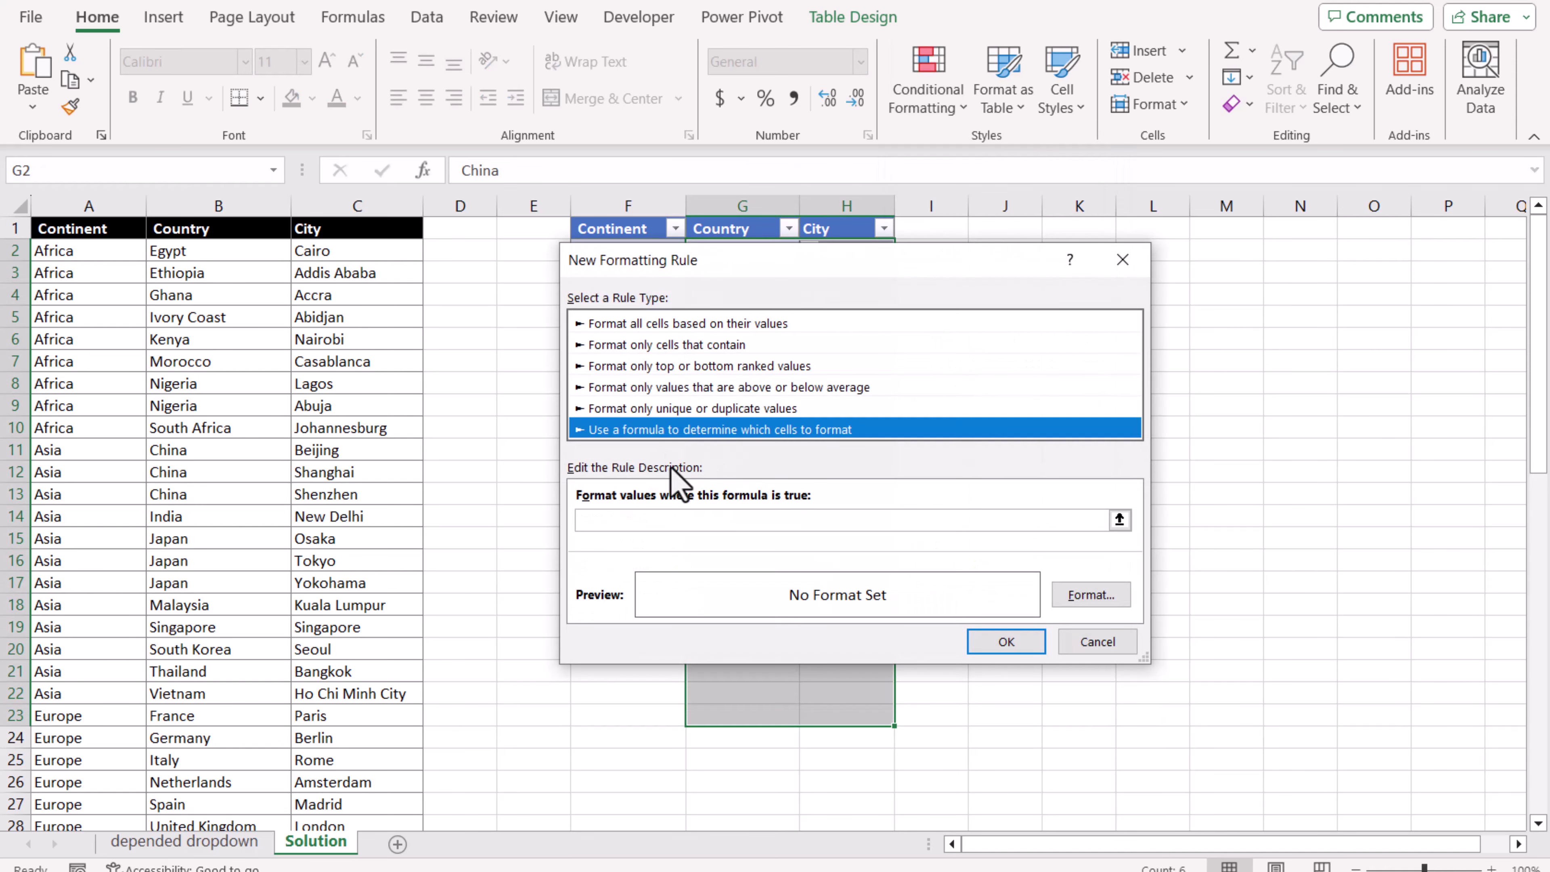
{"action": "left_click", "coordinate": [682, 523]}
{"action": "key", "text": "ctrl+v"}
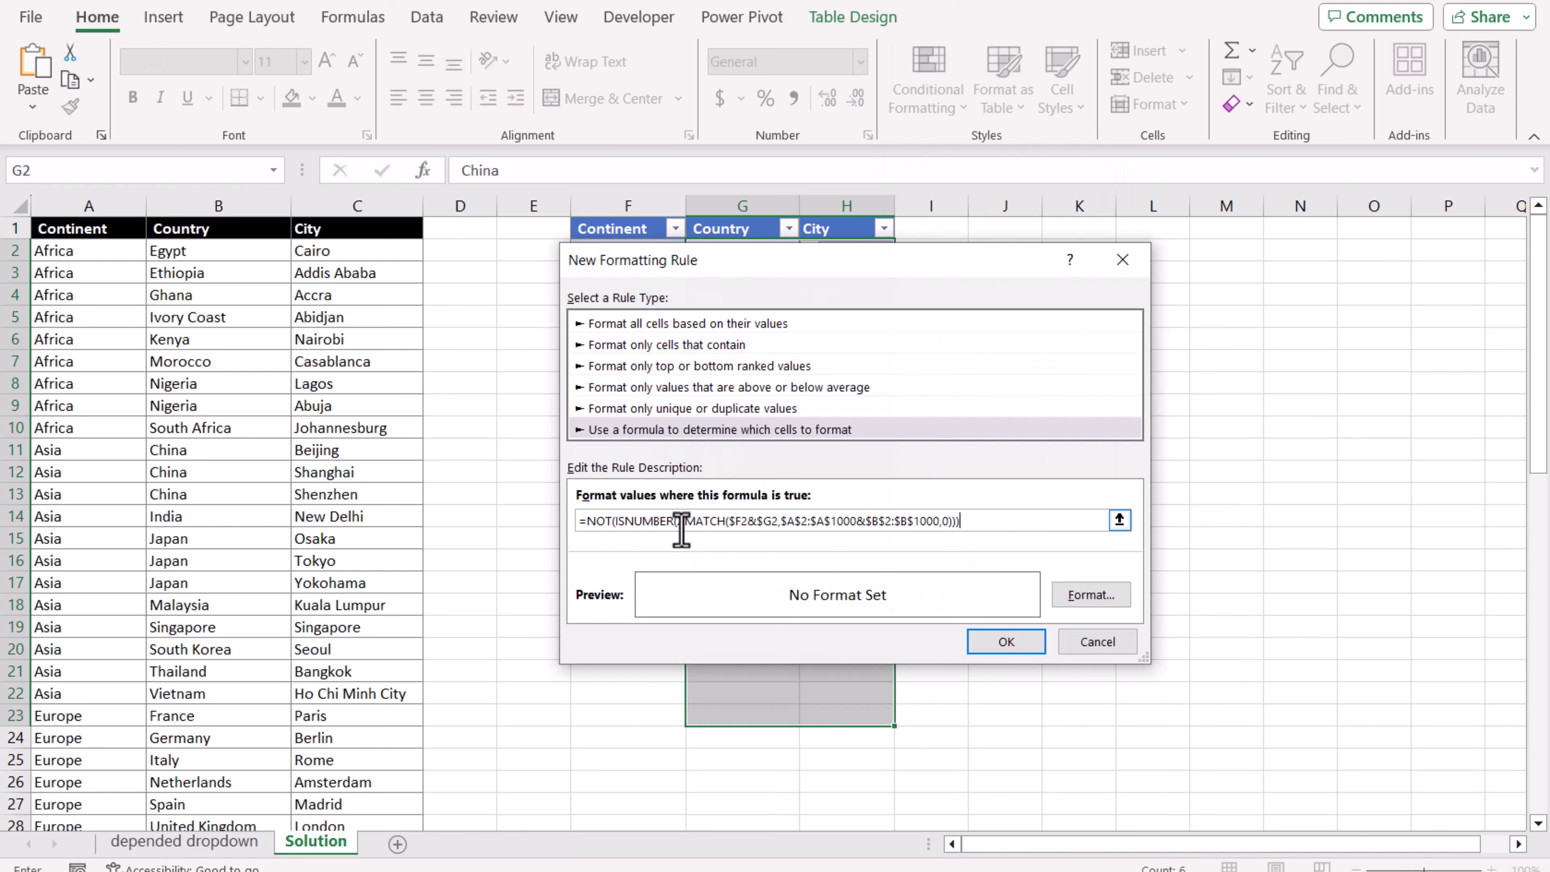
Step: Give the new rule the custom number format ;;; and apply the rule to the selected country and city cells
{"action": "left_click", "coordinate": [1122, 600]}
{"action": "left_click", "coordinate": [590, 408]}
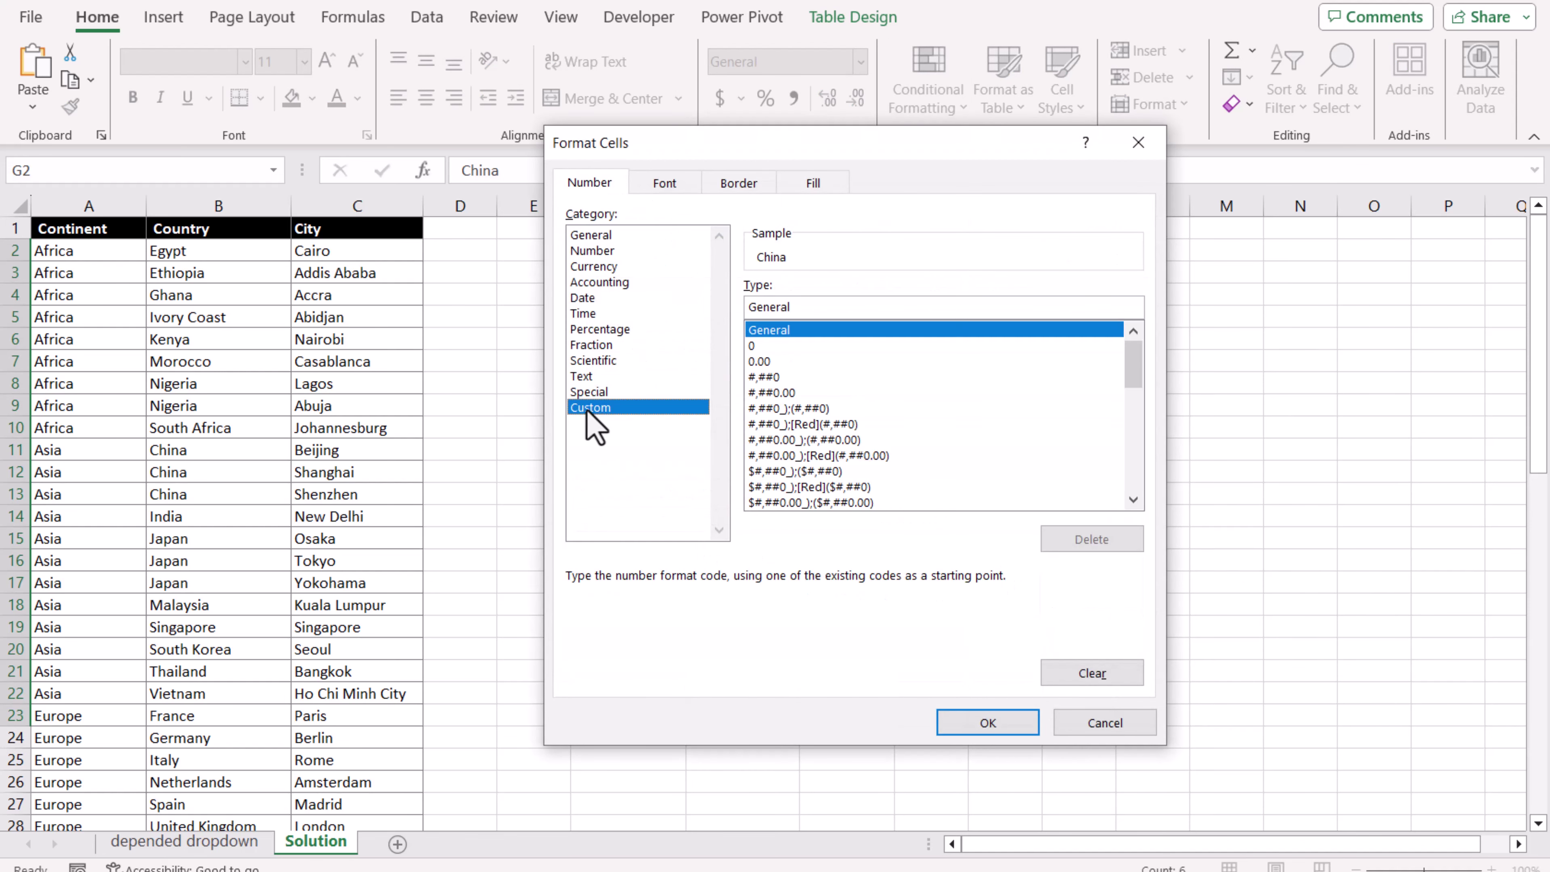
{"action": "left_click_drag", "start_coordinate": [697, 333], "coordinate": [691, 316]}
{"action": "type", "text": ";;;"}
{"action": "left_click", "coordinate": [989, 722]}
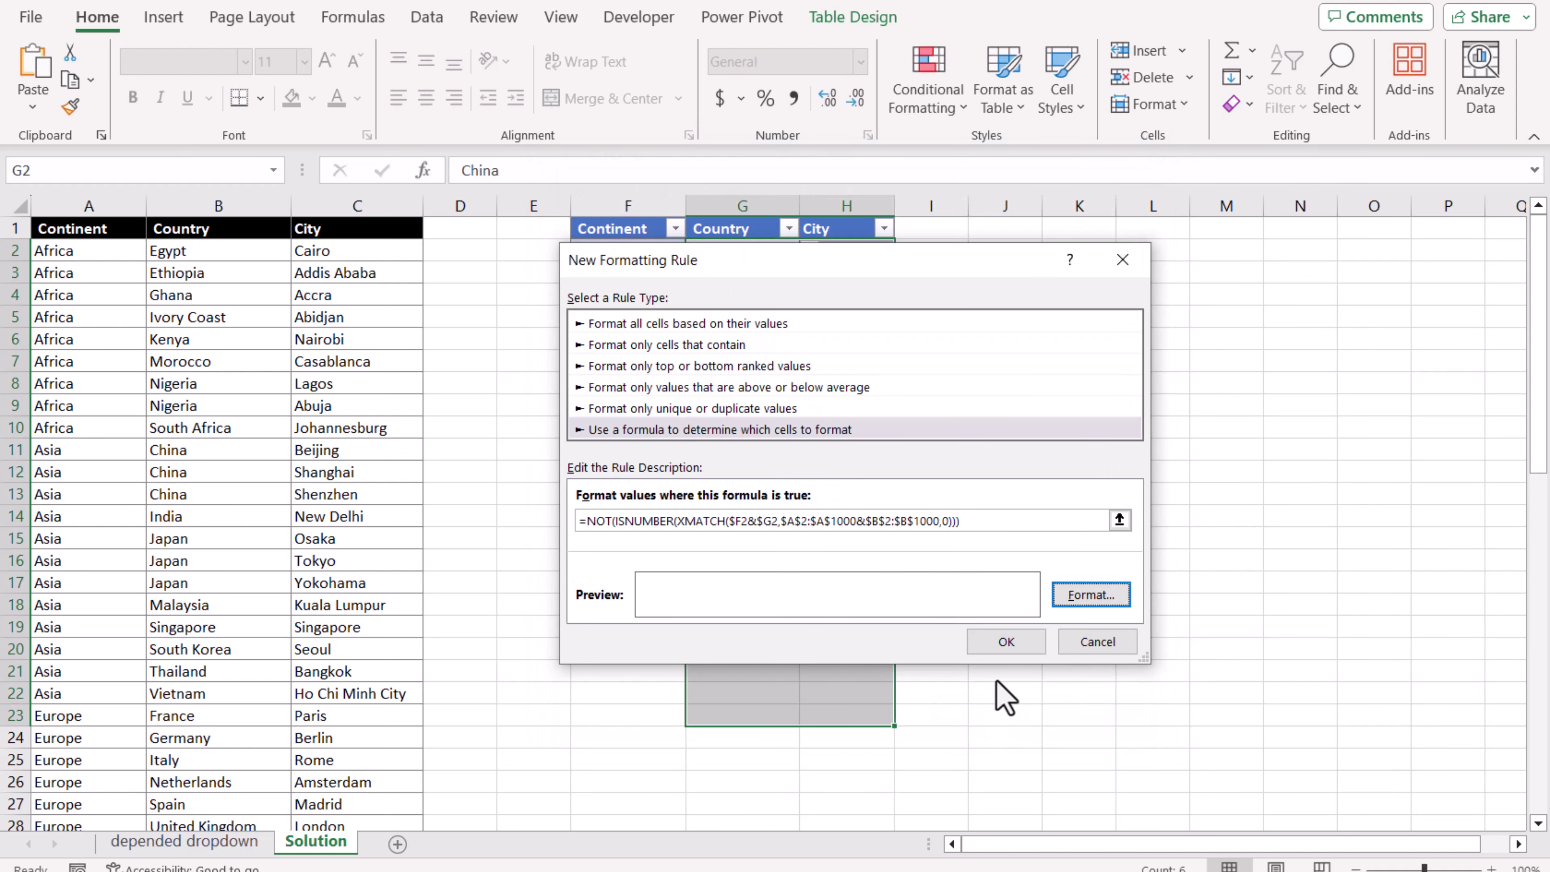
{"action": "left_click", "coordinate": [1018, 646]}
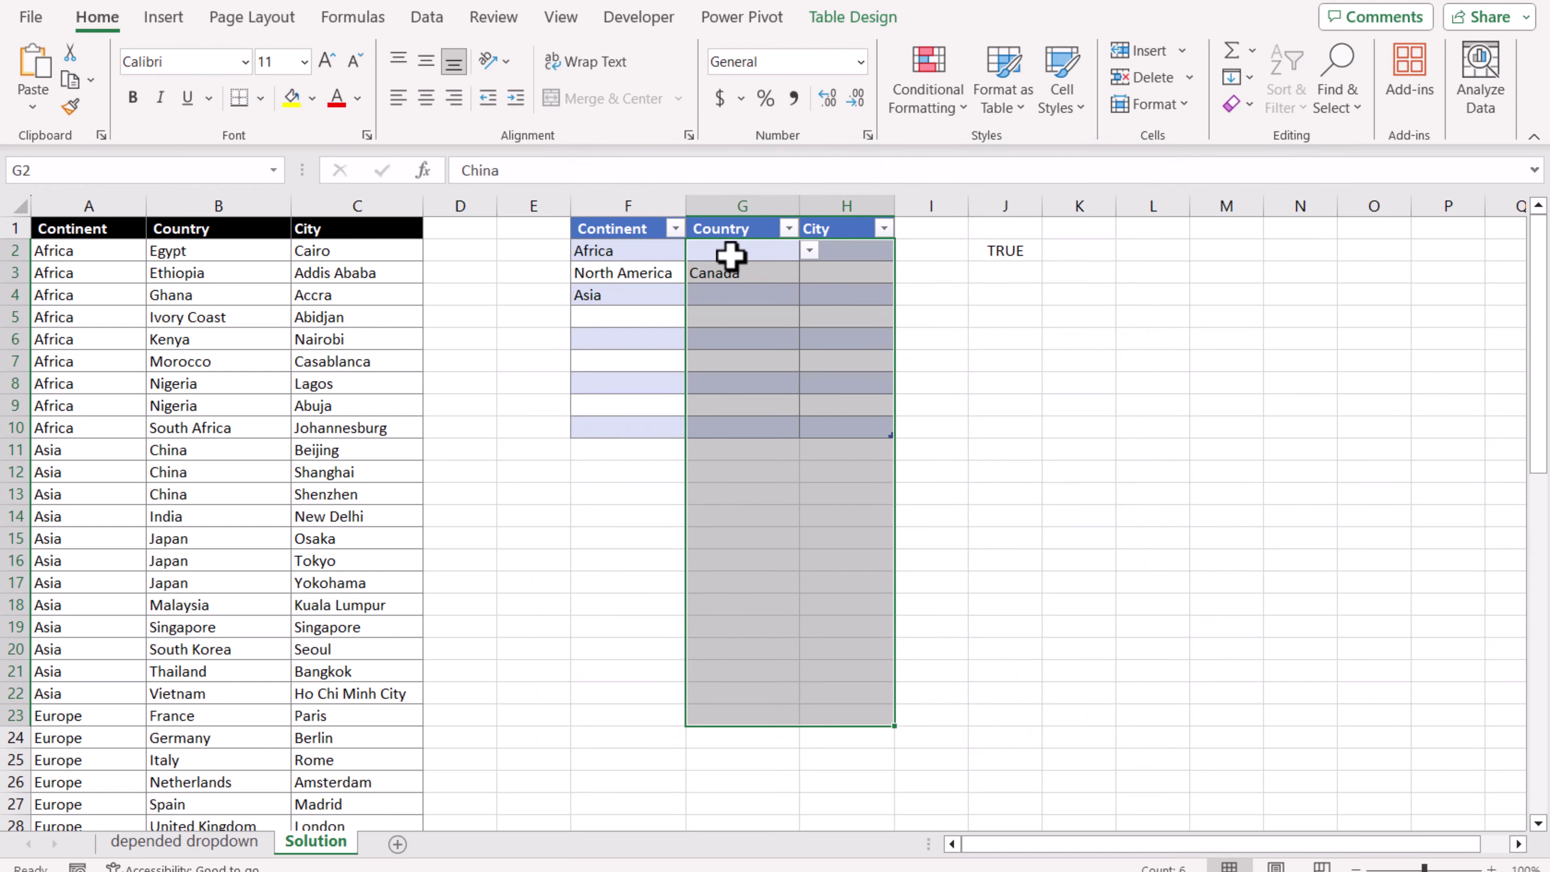
Step: Choose Ghana as the country and Accra as the city in the dropdown table's first row
{"action": "left_click", "coordinate": [810, 251]}
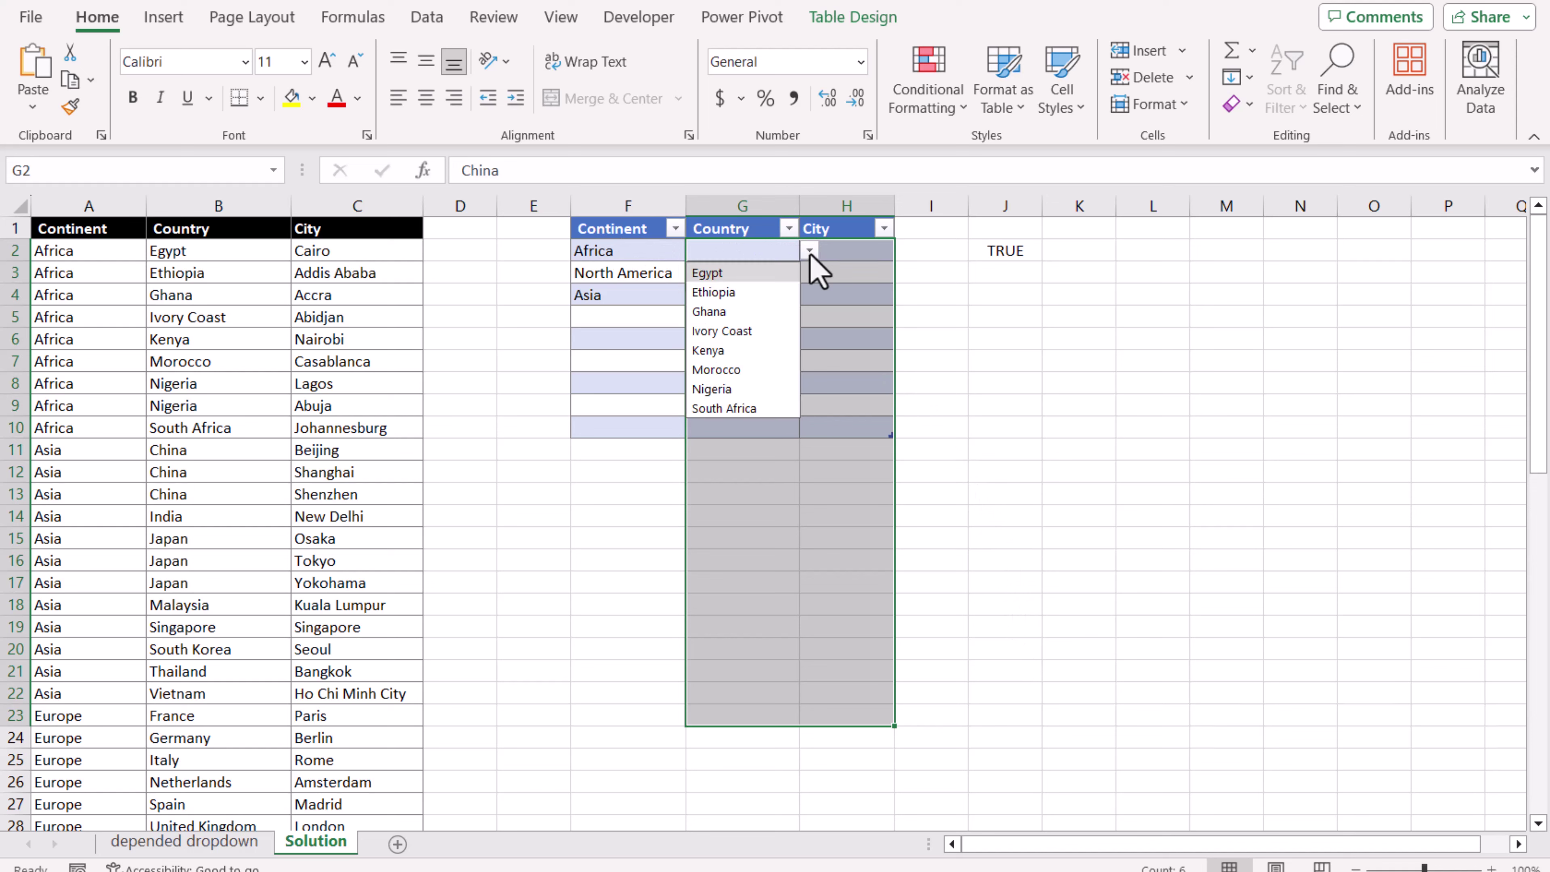
{"action": "left_click", "coordinate": [764, 310]}
{"action": "left_click", "coordinate": [842, 250]}
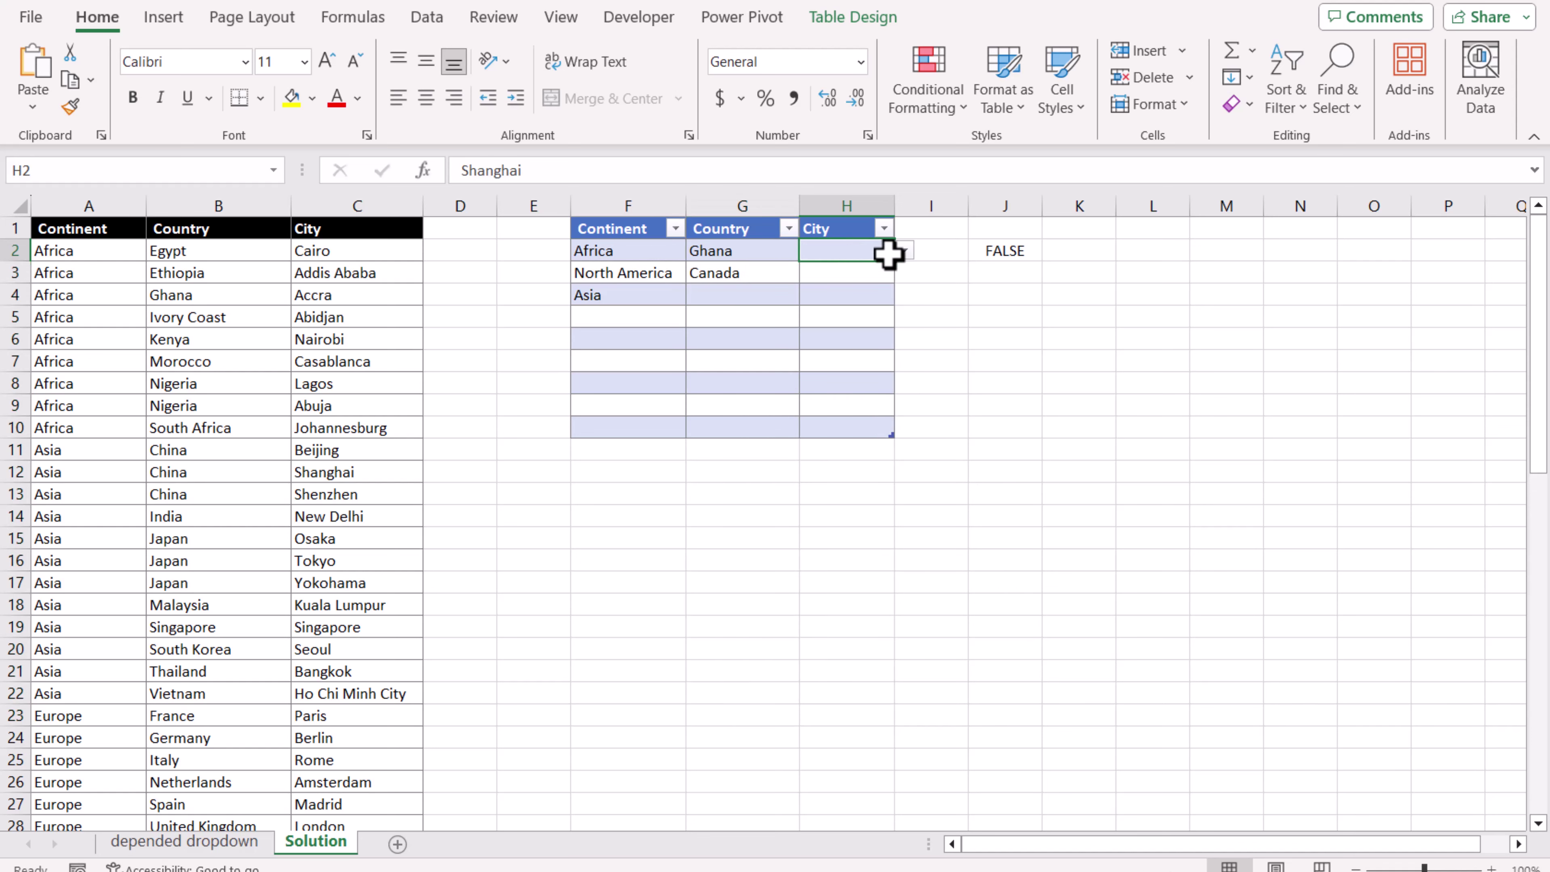
{"action": "left_click", "coordinate": [905, 250]}
{"action": "left_click", "coordinate": [839, 273]}
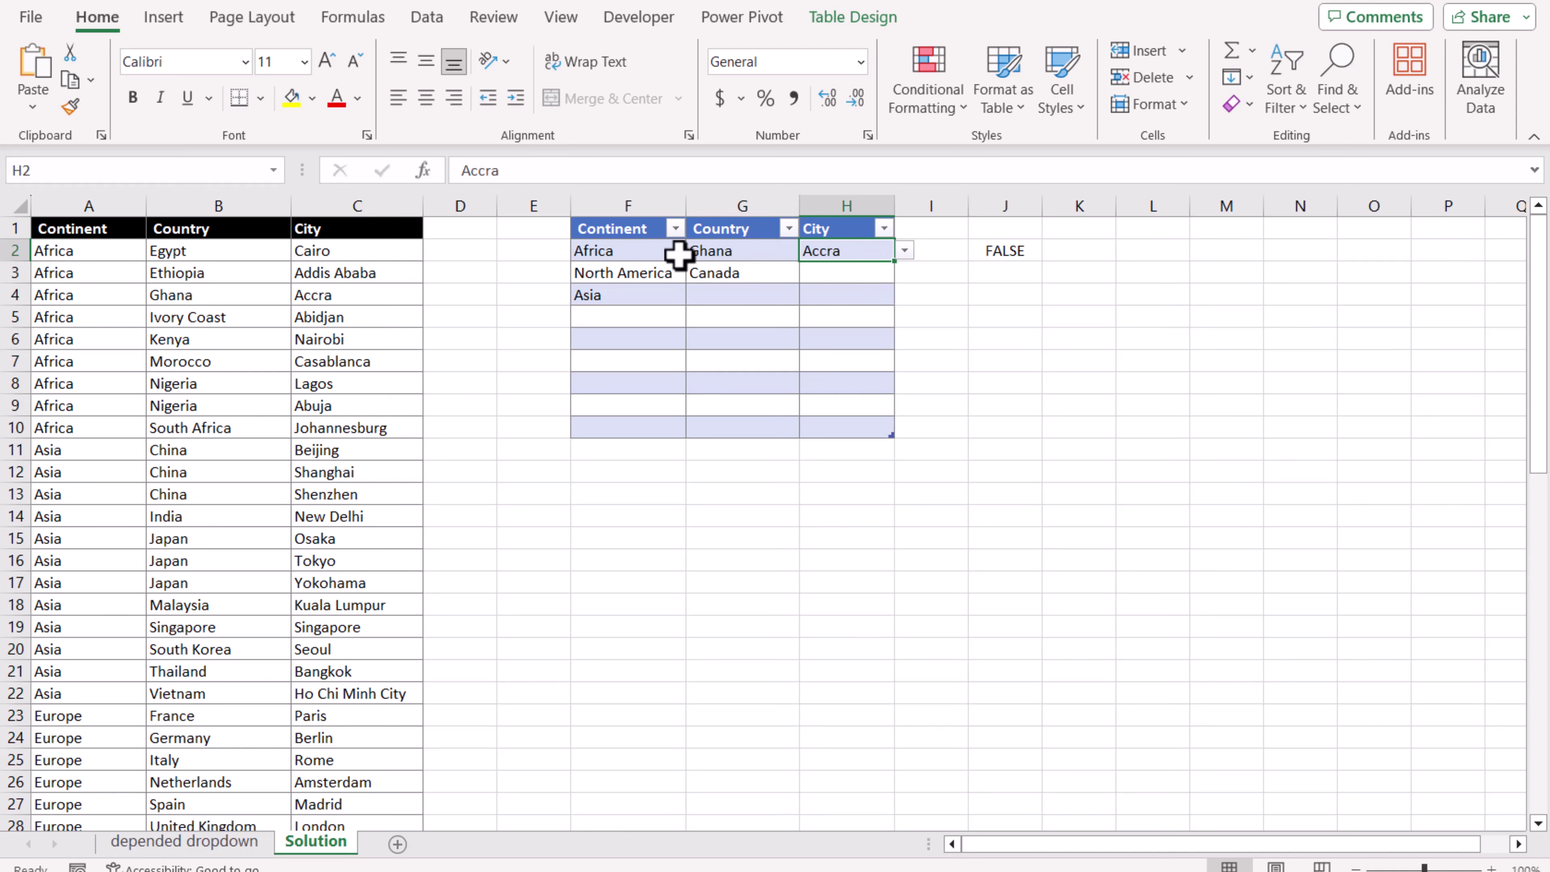
Step: Change the continent in the dropdown table's first row to Asia
{"action": "left_click", "coordinate": [684, 255]}
{"action": "left_click", "coordinate": [696, 252]}
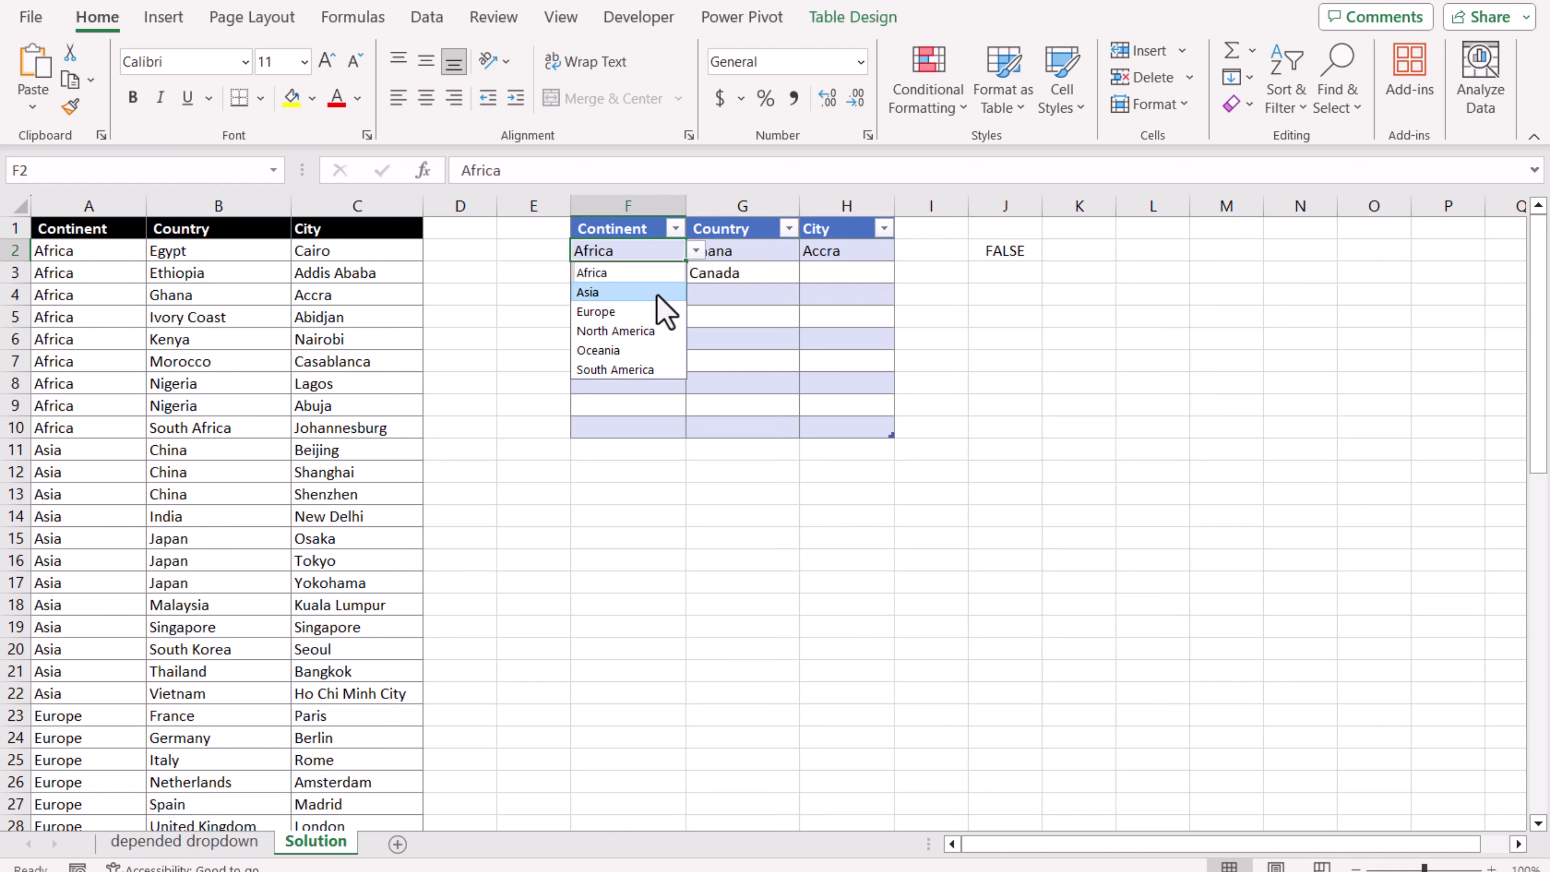
{"action": "left_click", "coordinate": [656, 292]}
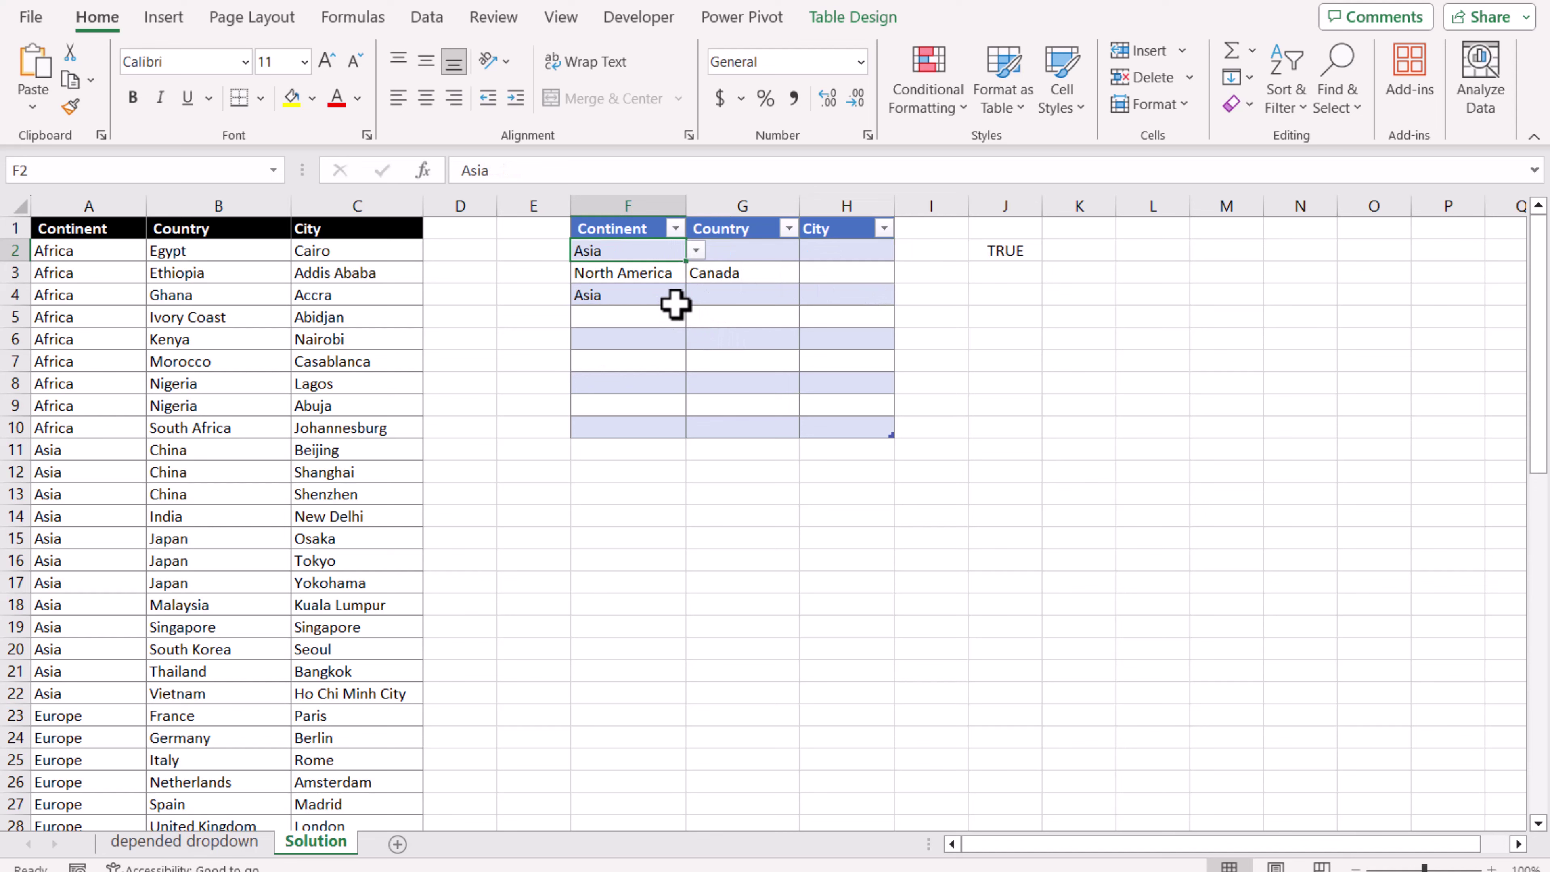
Step: Extend the continent and country formatting rule's applied range to $G$2:$H$1000 in the rules manager
{"action": "left_click", "coordinate": [962, 116]}
{"action": "left_click", "coordinate": [989, 453]}
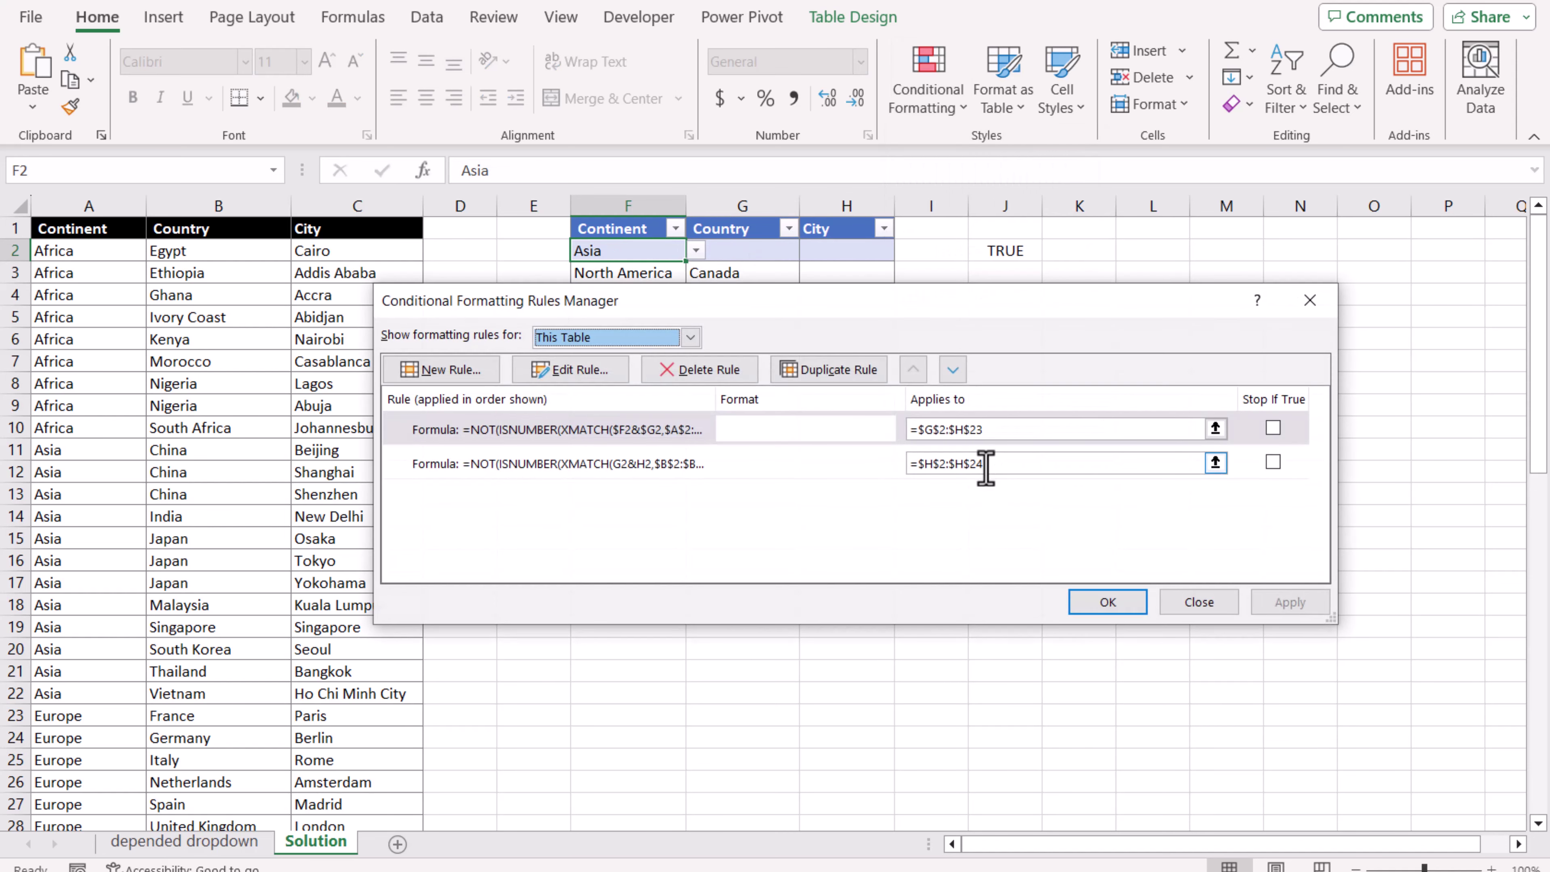
{"action": "left_click", "coordinate": [1005, 429]}
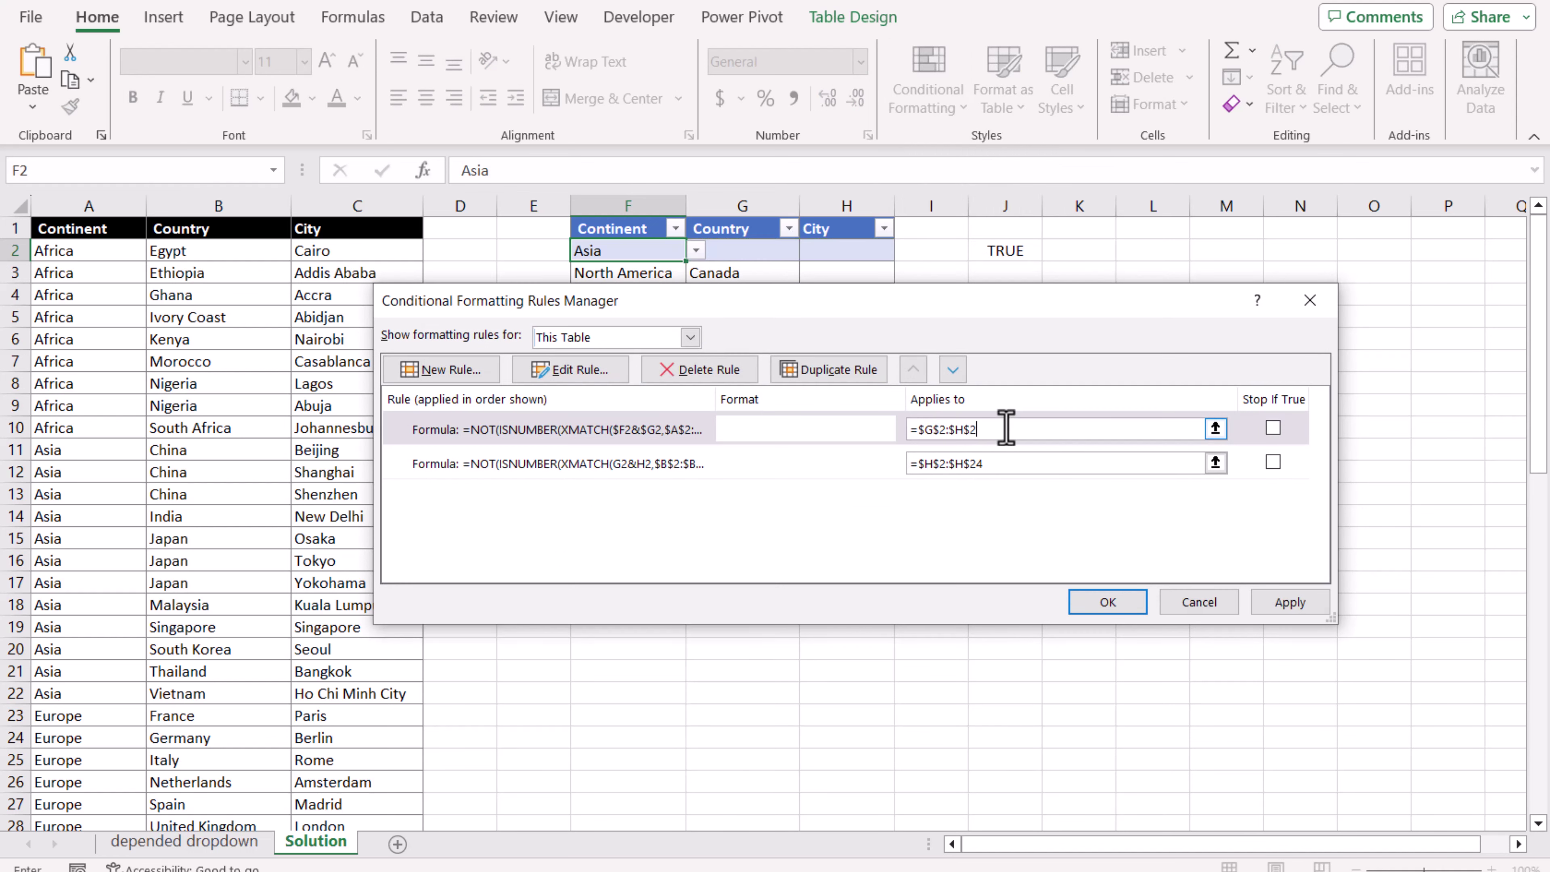
{"action": "type", "text": "1000"}
Step: Extend the country and city rule's applied range to $H$2:$H$1000, then apply the rule changes and close the rules manager
{"action": "left_click", "coordinate": [1028, 463]}
{"action": "key", "text": "BackSpace"}
{"action": "key", "text": "BackSpace"}
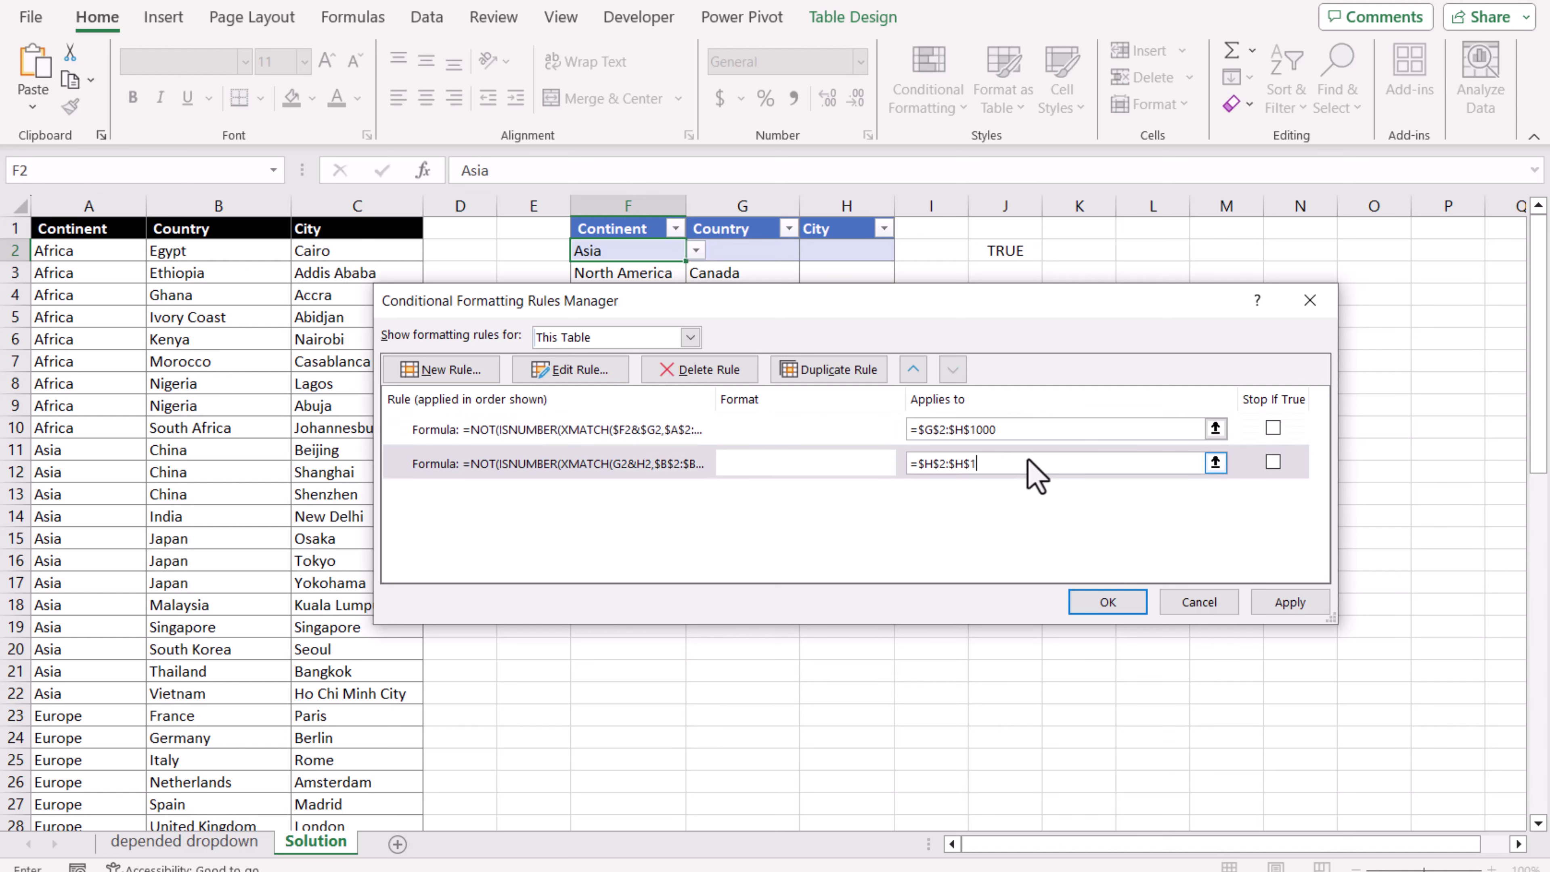
{"action": "type", "text": "1000"}
{"action": "left_click", "coordinate": [686, 437]}
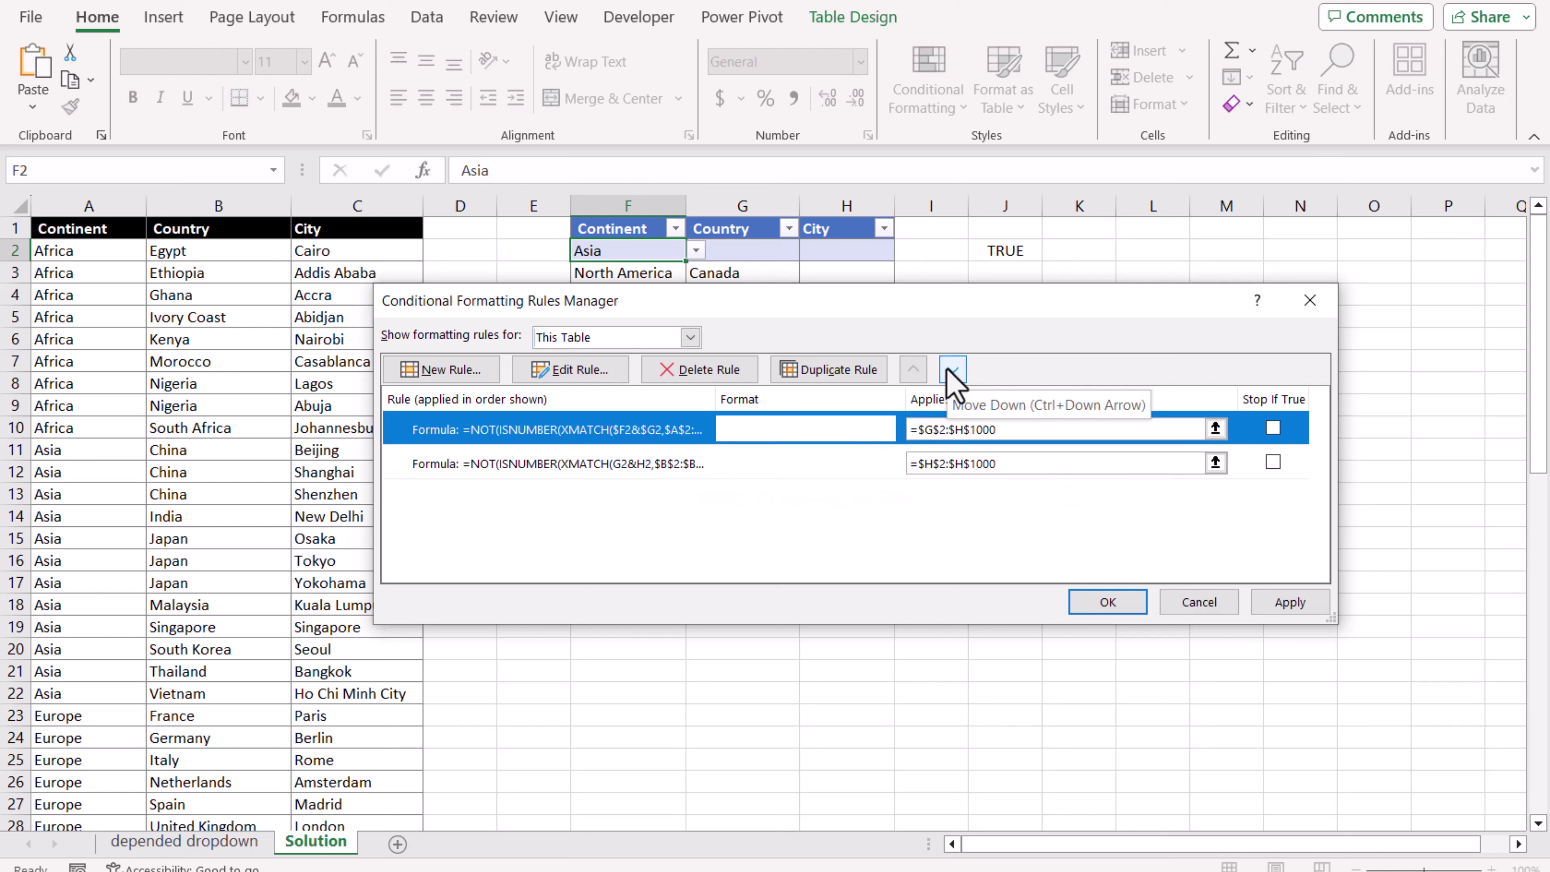
{"action": "left_click", "coordinate": [1289, 603]}
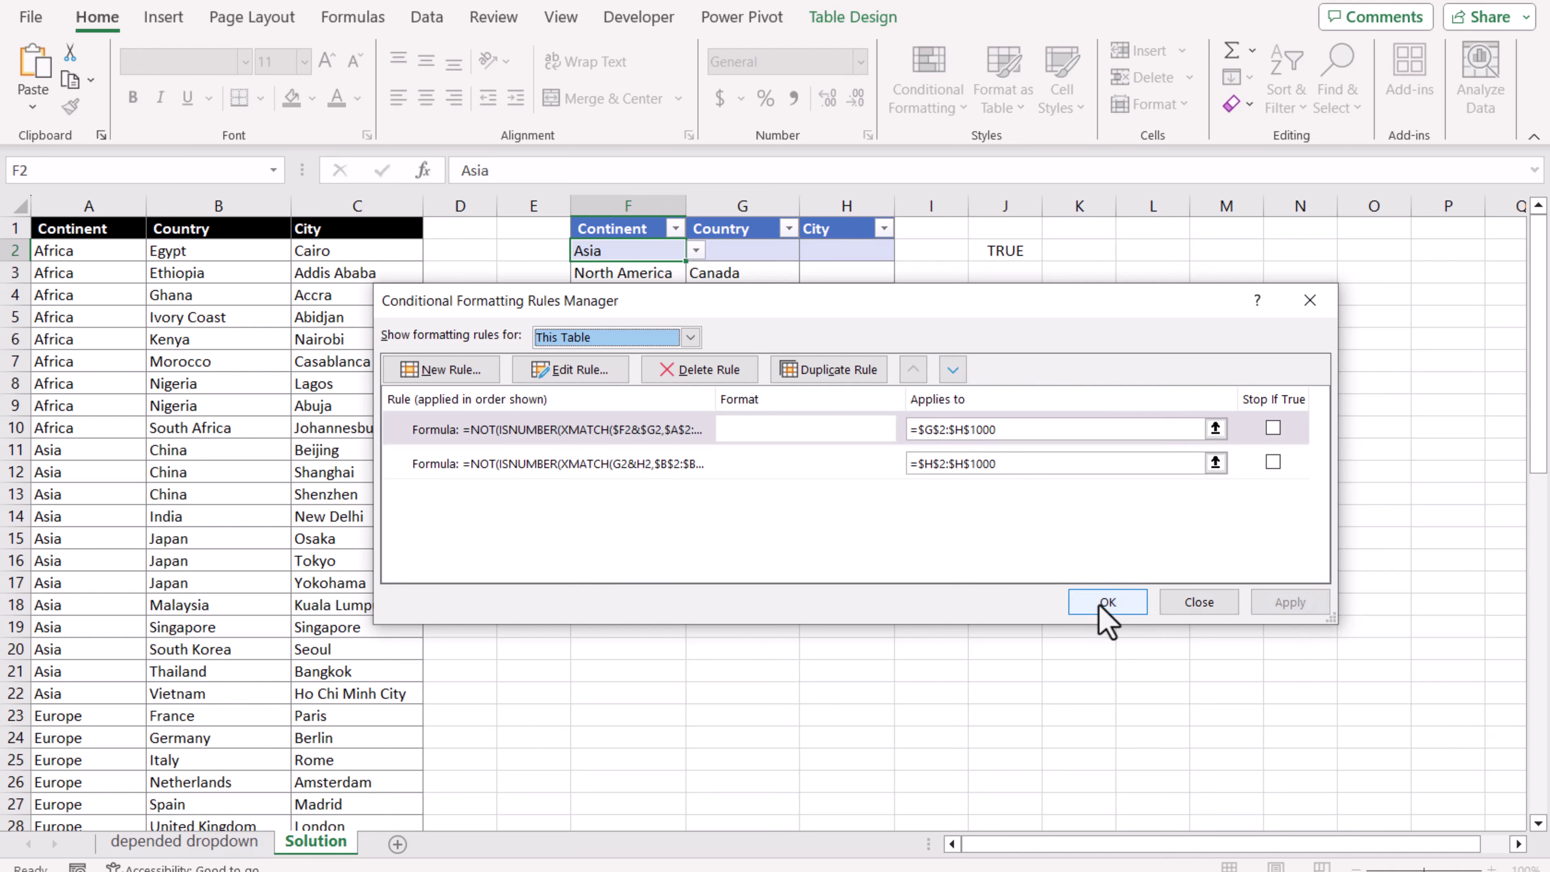
{"action": "left_click", "coordinate": [1108, 602]}
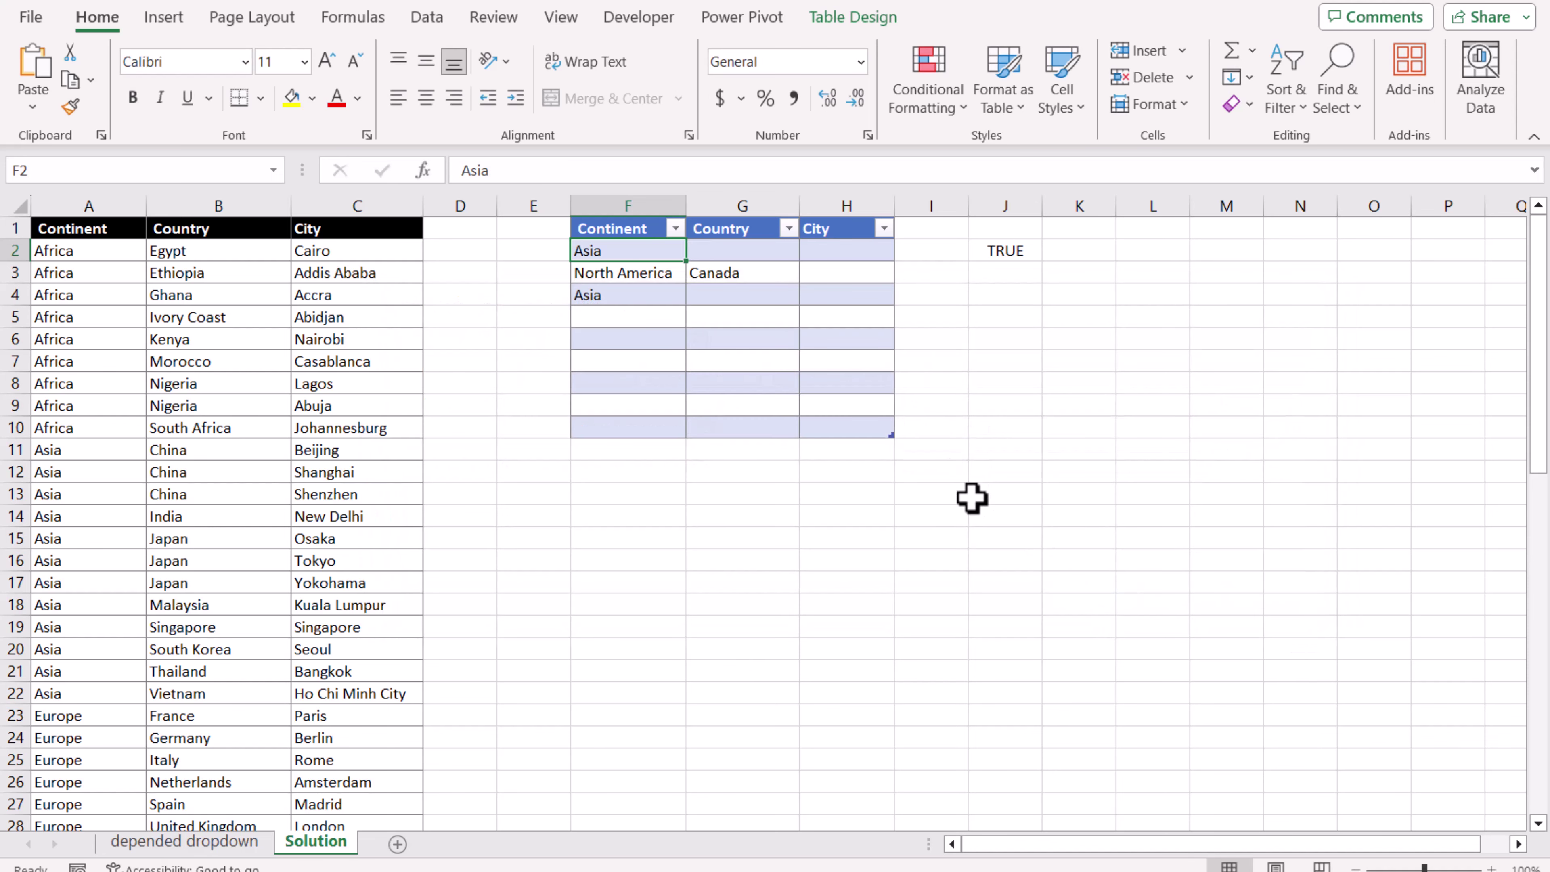